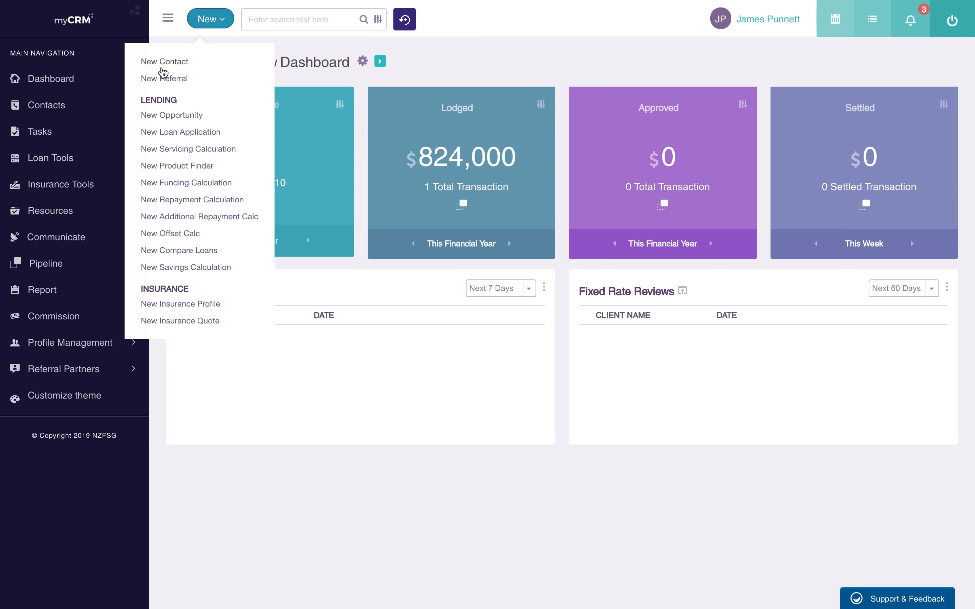
- Choose New Contact from the New dropdown to open a blank contact form
left_click(169, 64)
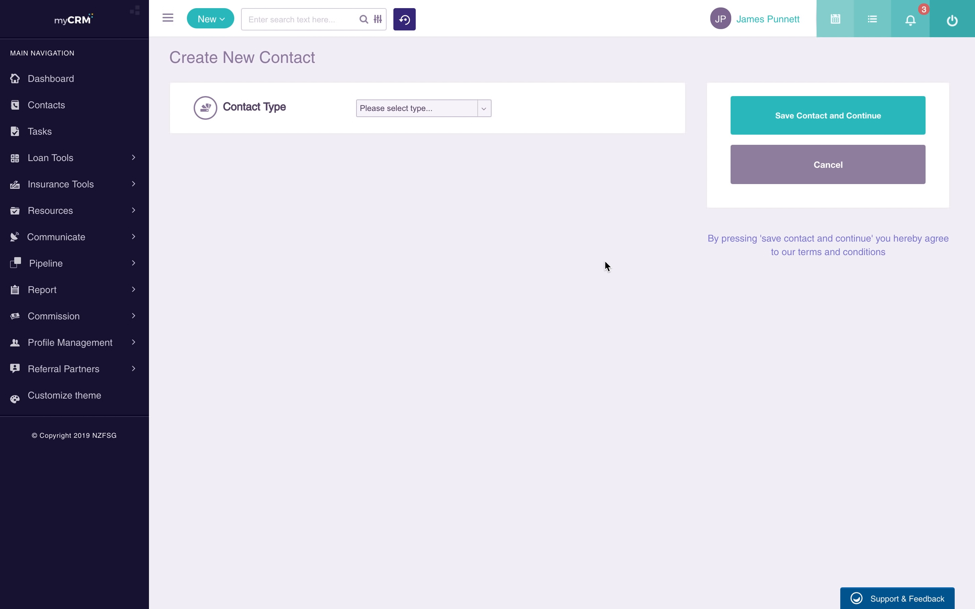
- Make the contact a Client and enter the first person's first name, birth date, Male gender and e-mail
left_click(451, 108)
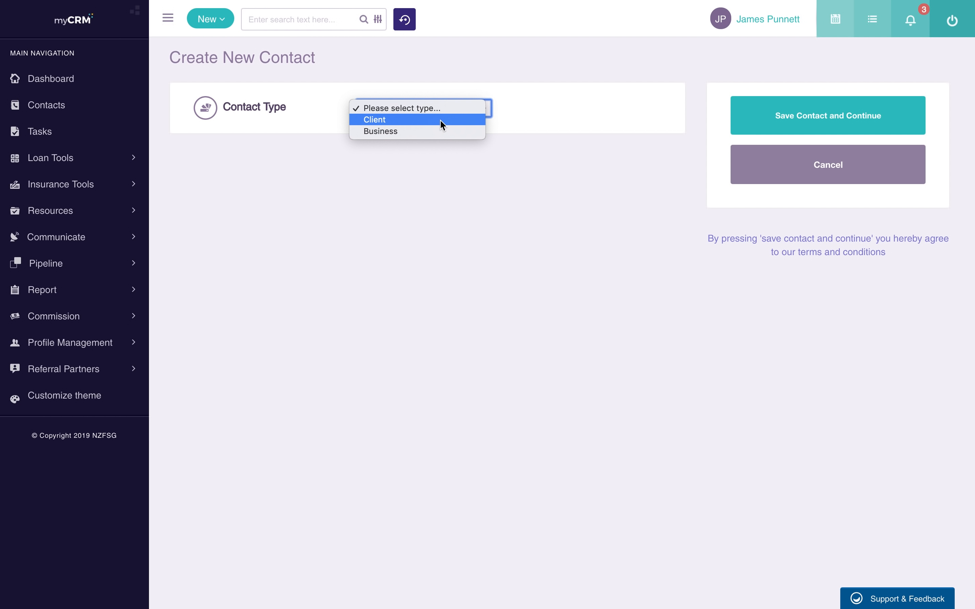
left_click(441, 121)
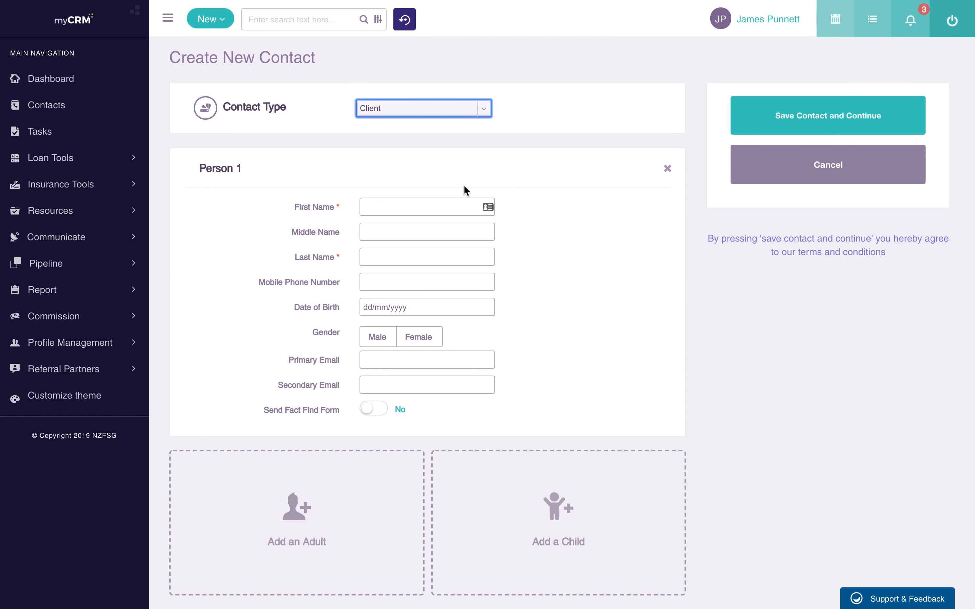
left_click(438, 215)
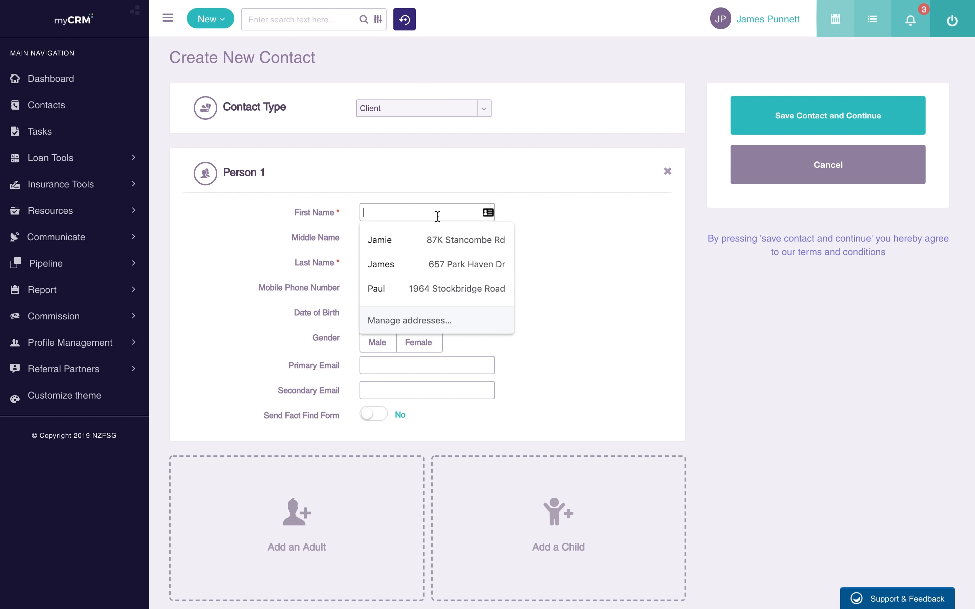
type("John")
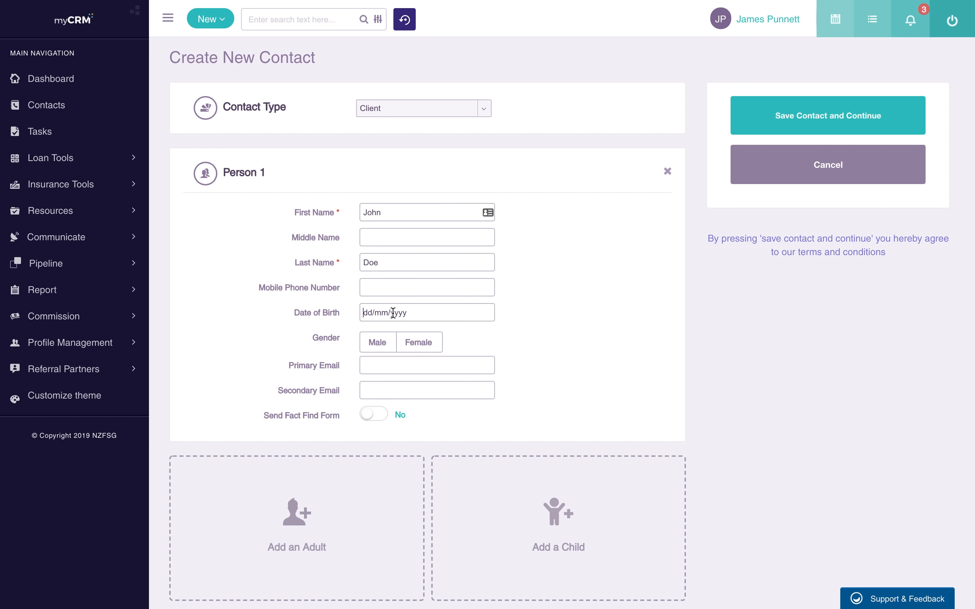
left_click(375, 313)
type("02/03/1990")
left_click(377, 346)
left_click(395, 365)
type("j")
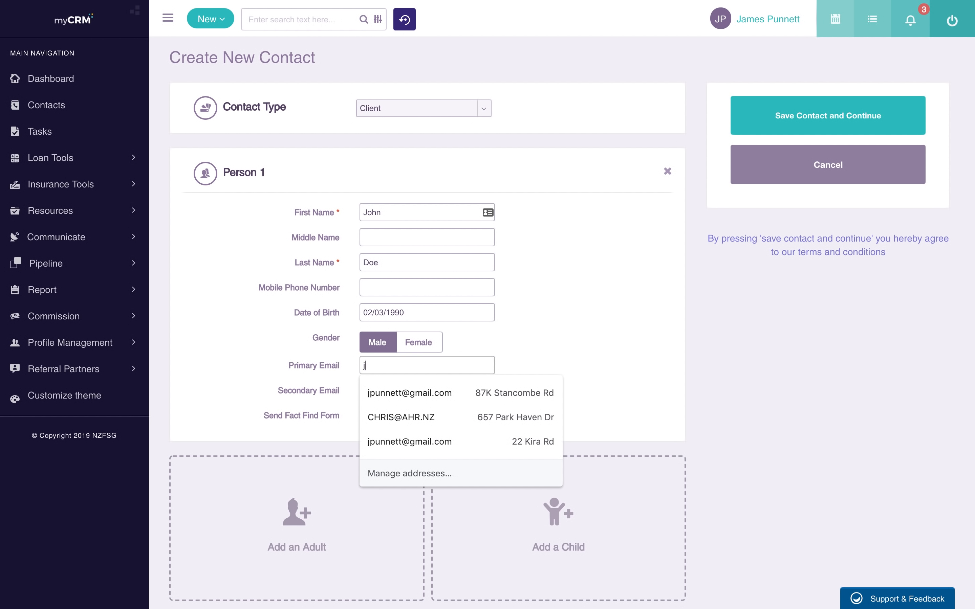
type("ames@test")
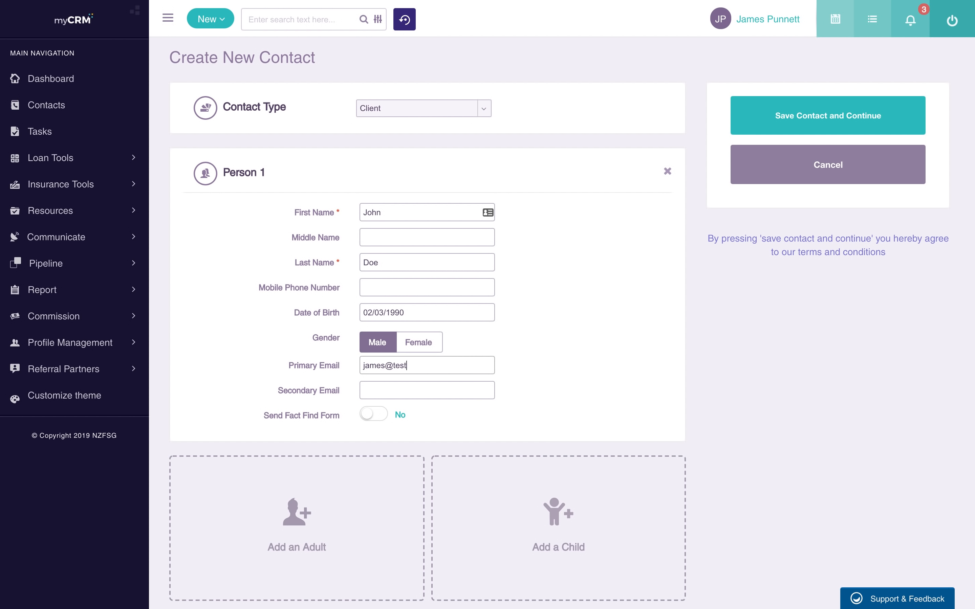
type(".com")
scroll(558, 338, "down", 5)
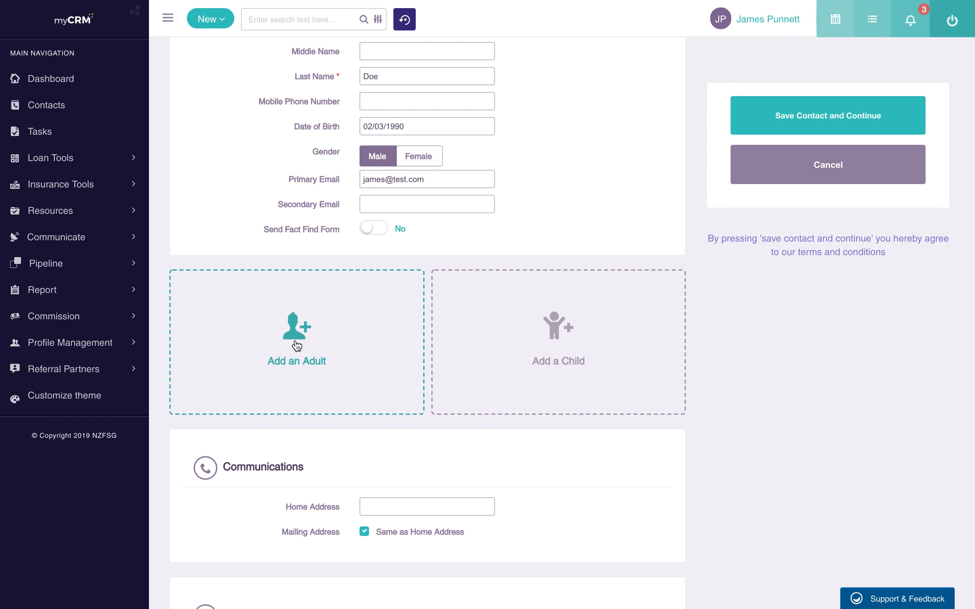
scroll(298, 347, "up", 2)
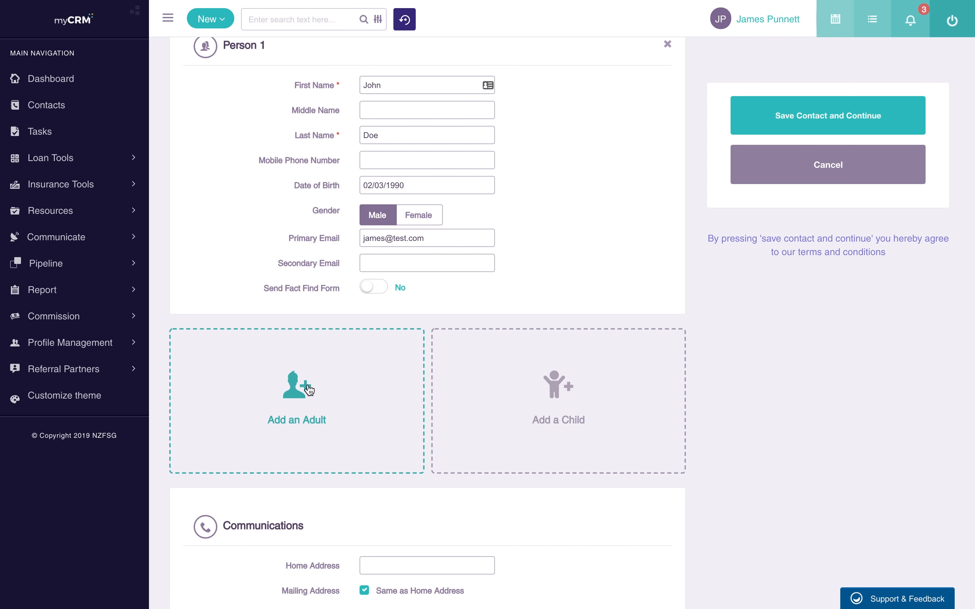
- Add a second adult with first and last name, birth date, Female gender and e-mail
left_click(298, 381)
left_click(425, 387)
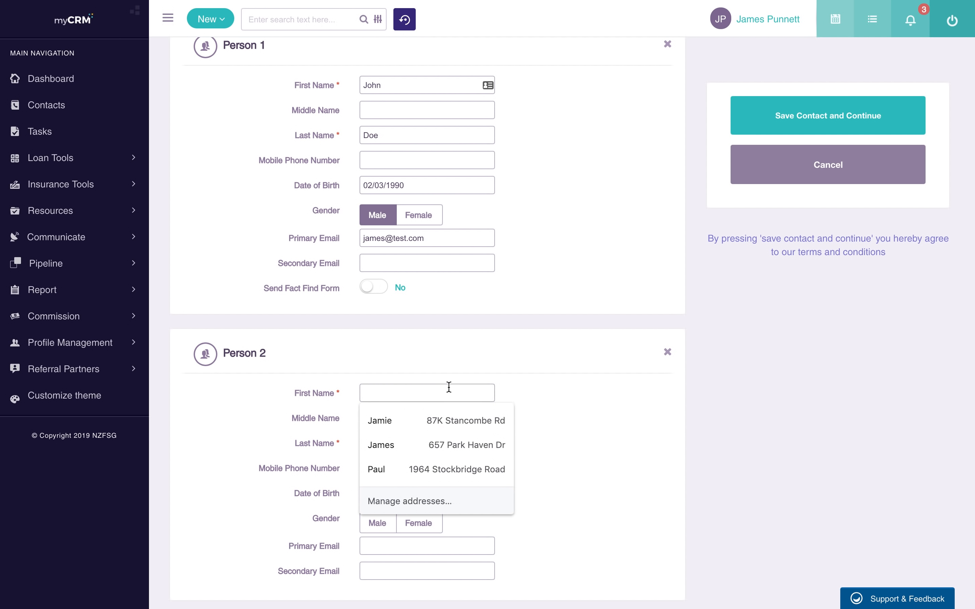
type("Jane")
key("Tab")
type("Do")
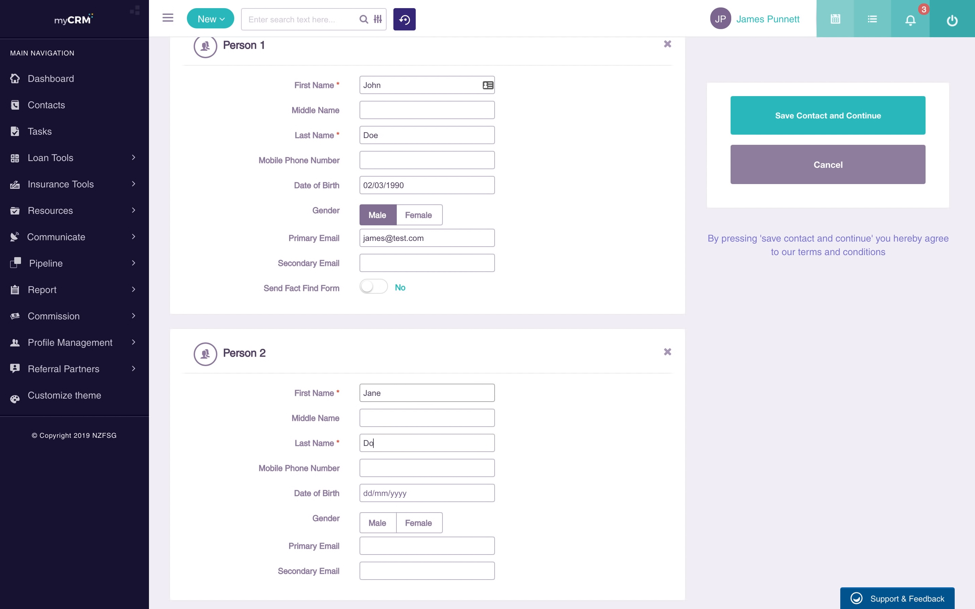
type("e")
key("Tab")
key("Tab")
type("03/04/1")
left_click(428, 523)
scroll(431, 498, "down", 3)
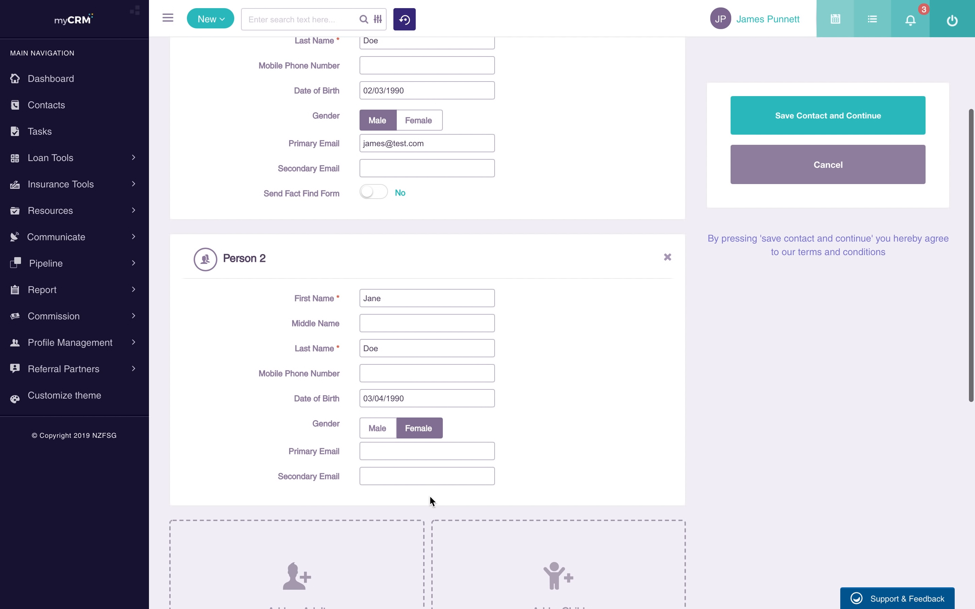
left_click(411, 452)
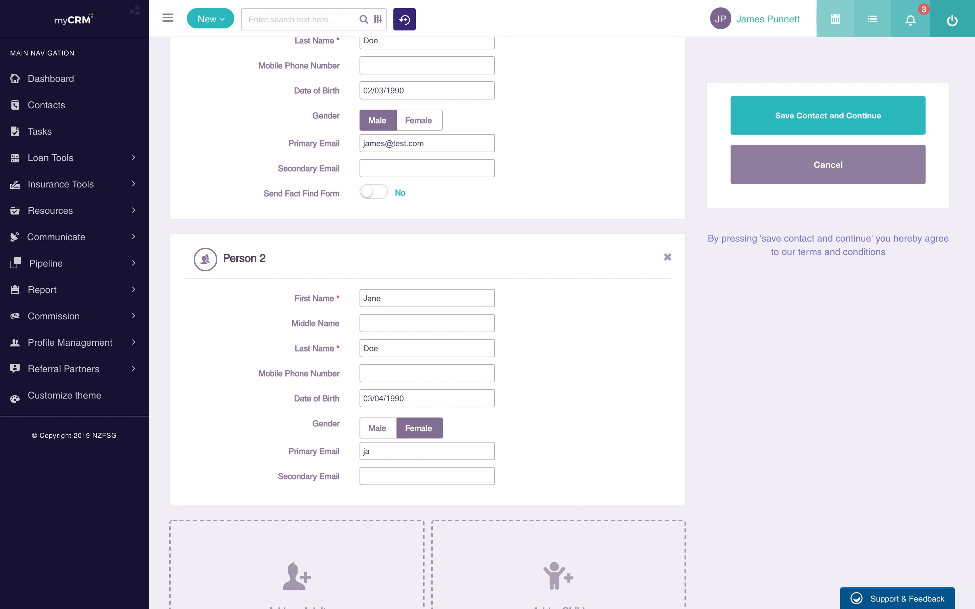
scroll(582, 288, "down", 8)
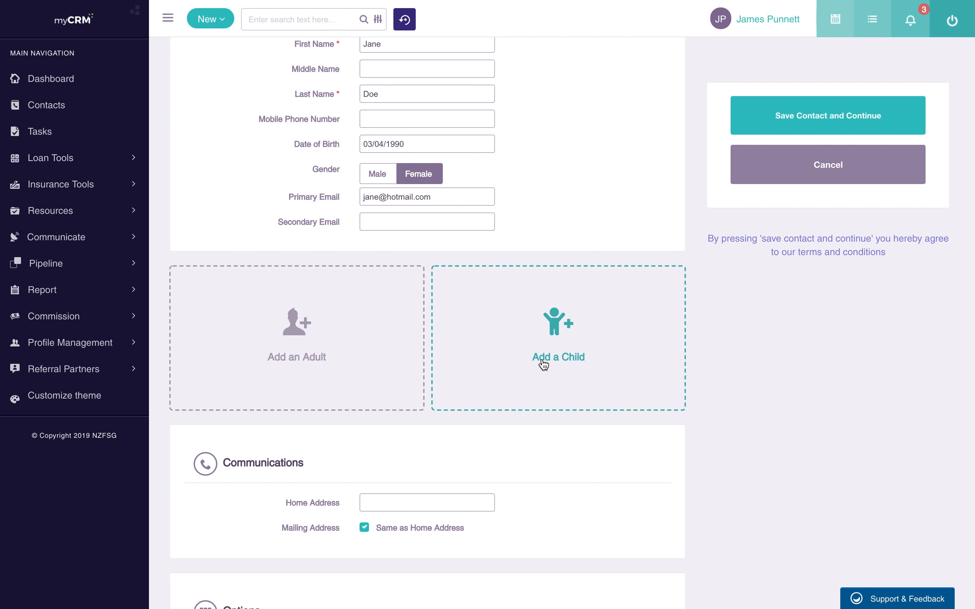
scroll(543, 362, "down", 3)
- Enter the contact's home address and pick the matching suggestion
left_click(426, 378)
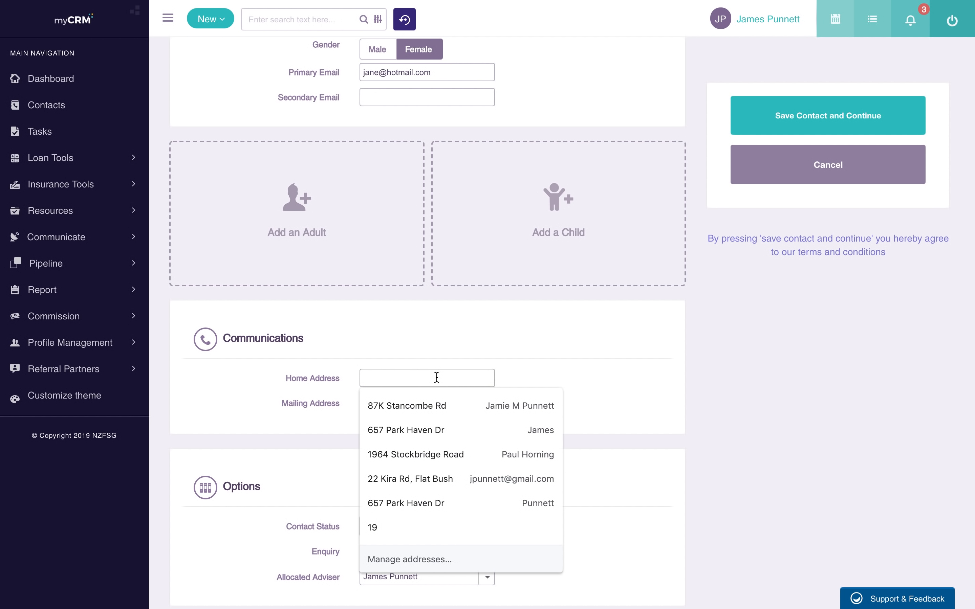
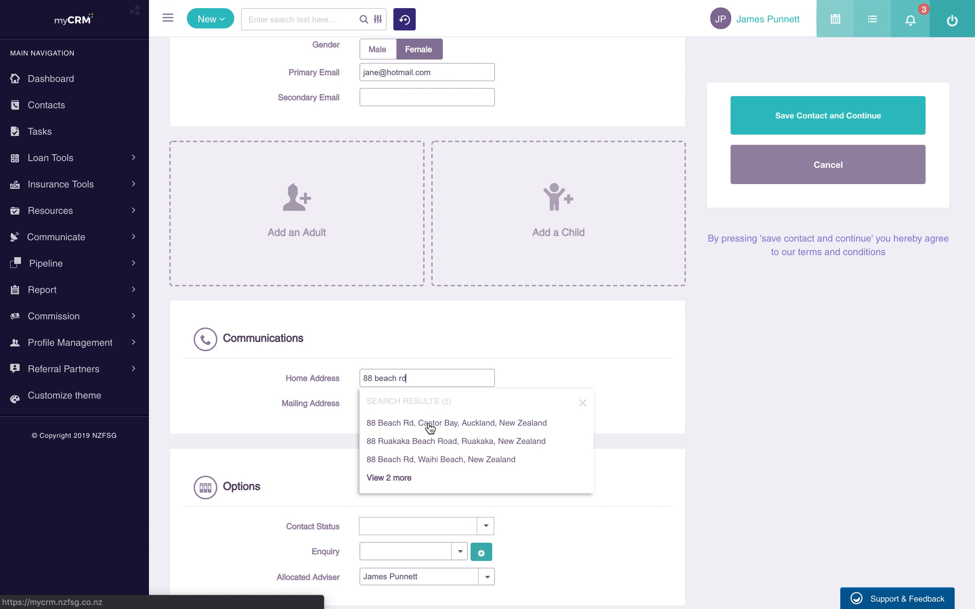
left_click(429, 423)
scroll(429, 427, "down", 2)
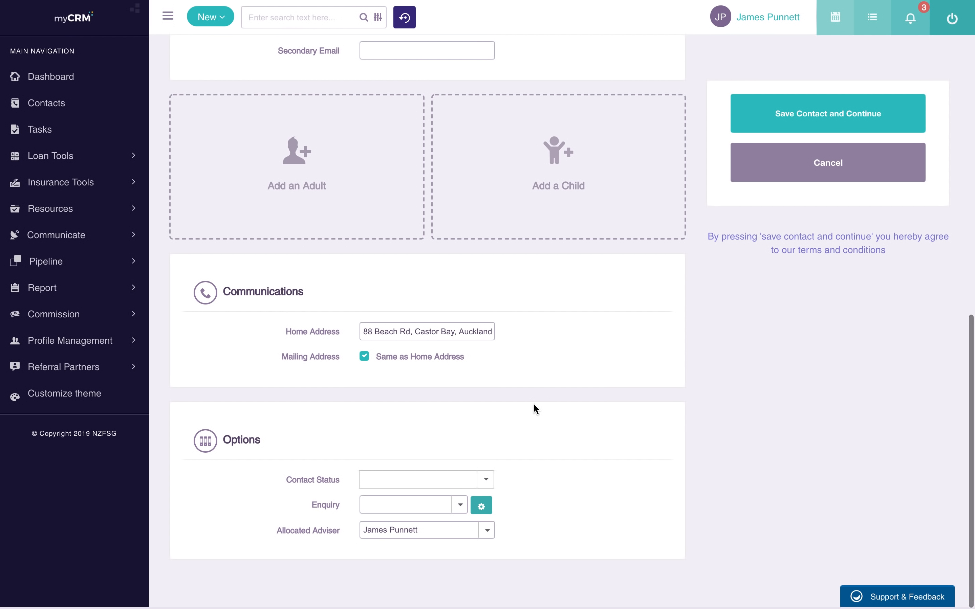
- Set contact status to Lead and enquiry source to Other, keeping the current allocated adviser
left_click(465, 487)
scroll(473, 541, "down", 2)
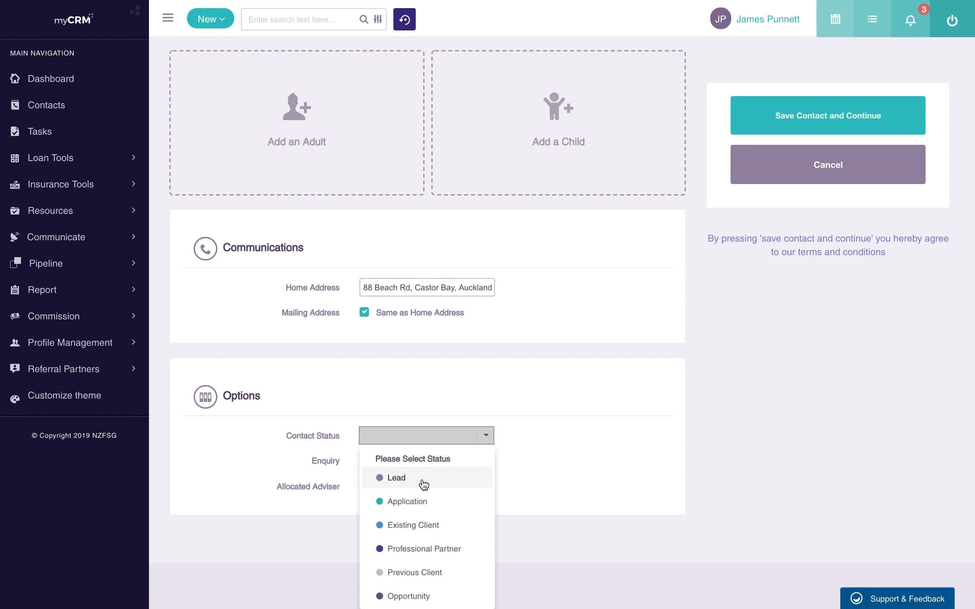
left_click(395, 478)
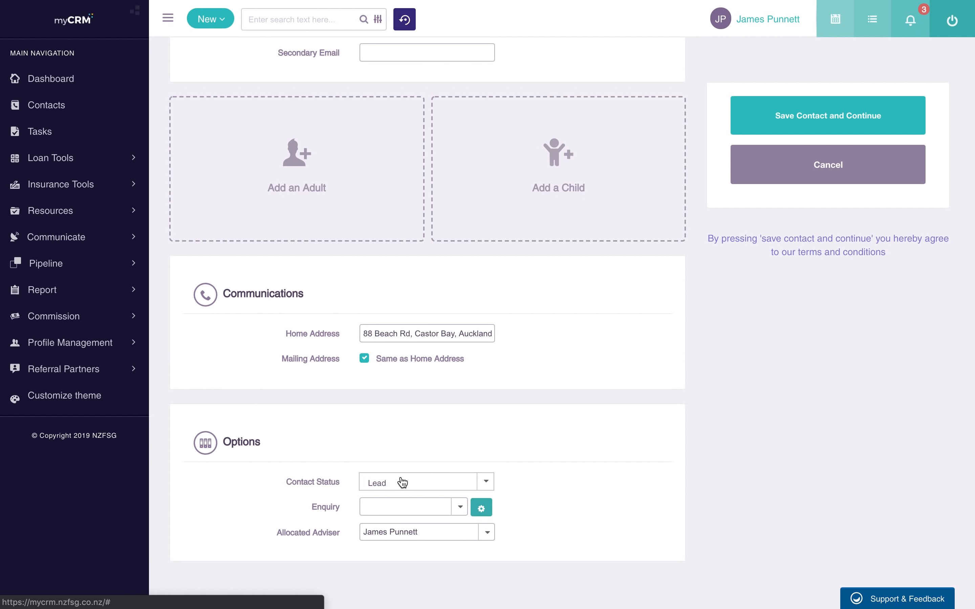
left_click(424, 504)
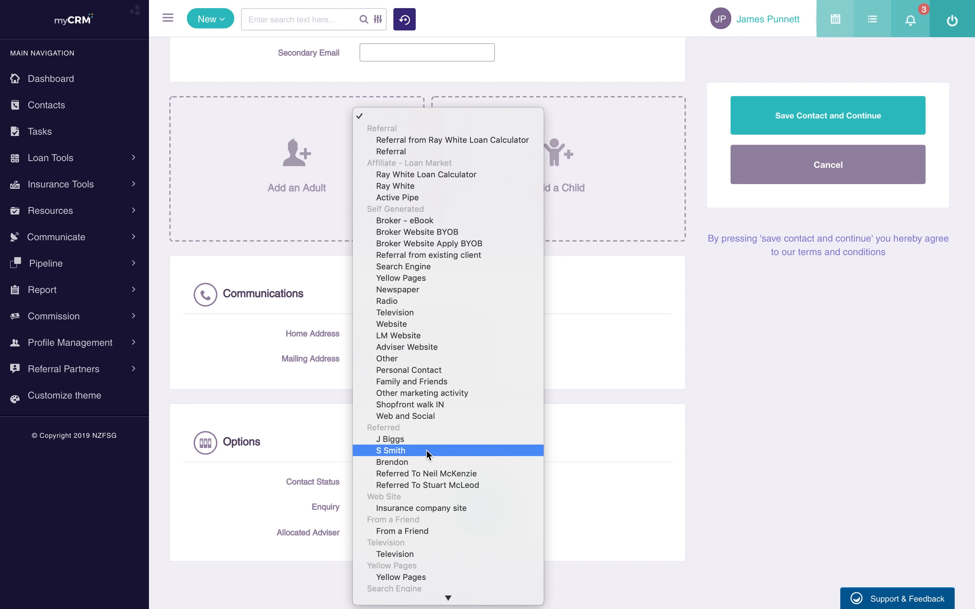
left_click(429, 440)
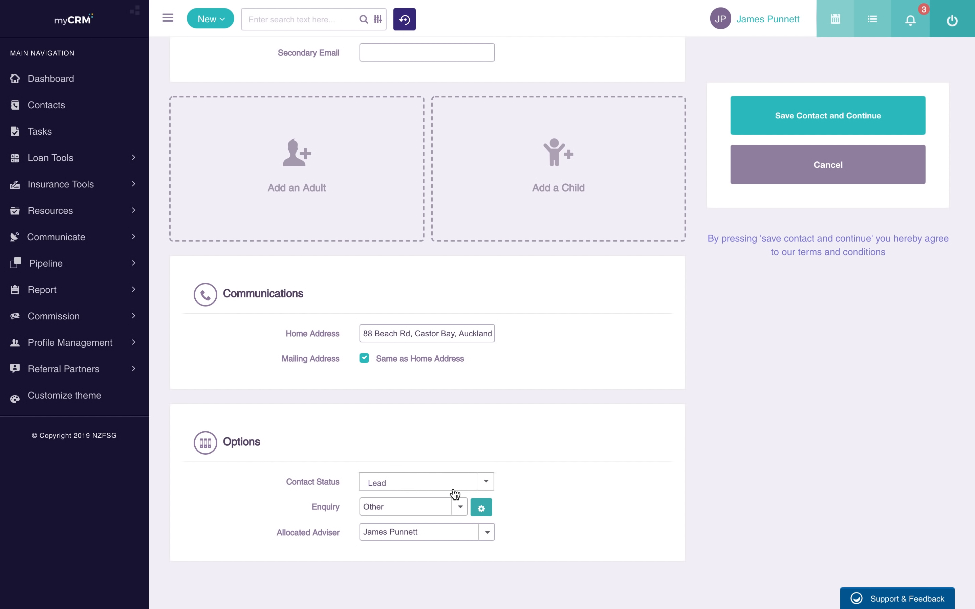
left_click(487, 532)
left_click(488, 531)
scroll(540, 429, "up", 15)
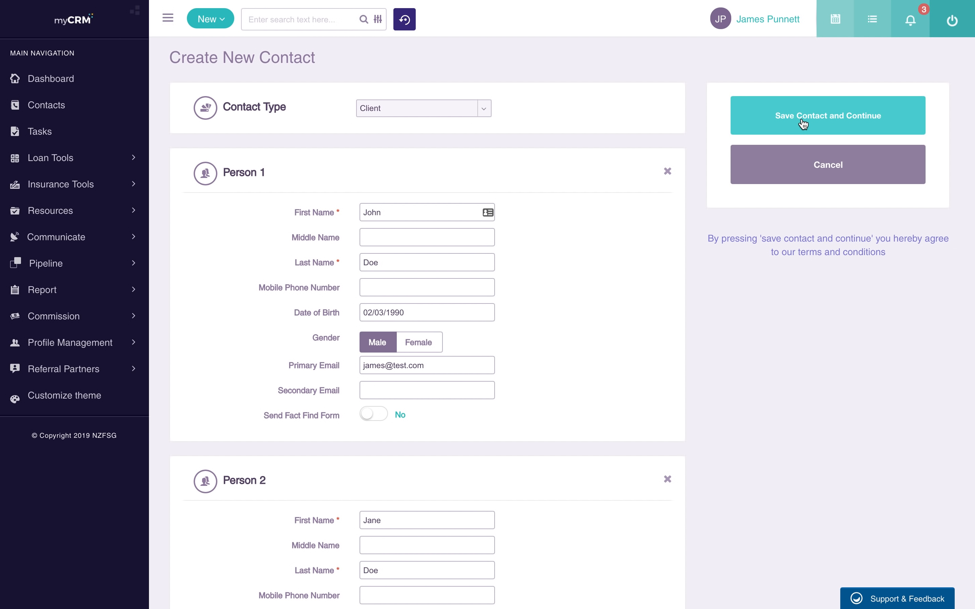
- Save the new contact, collapse the main navigation to icons, and close the activity history
left_click(803, 123)
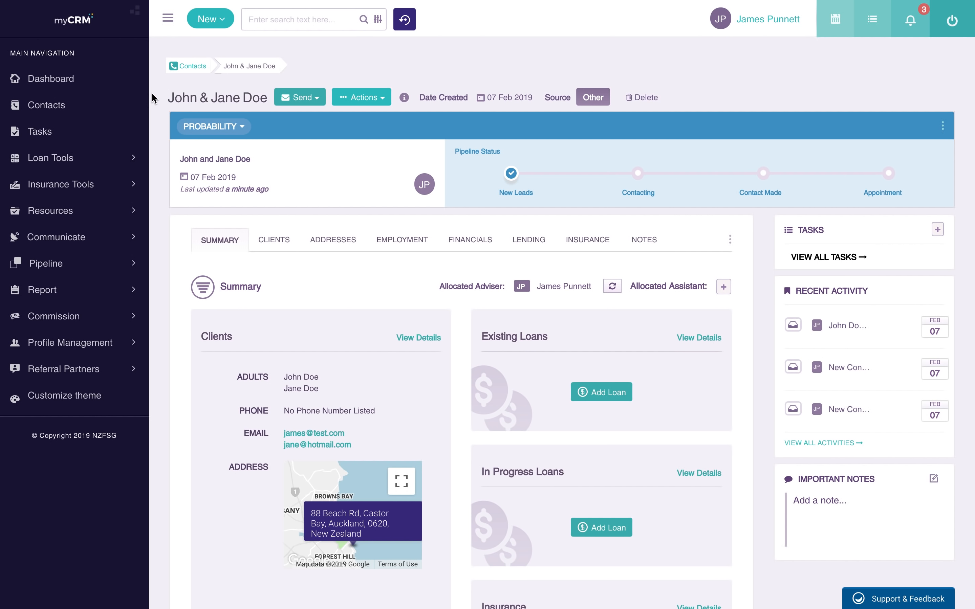
left_click(168, 18)
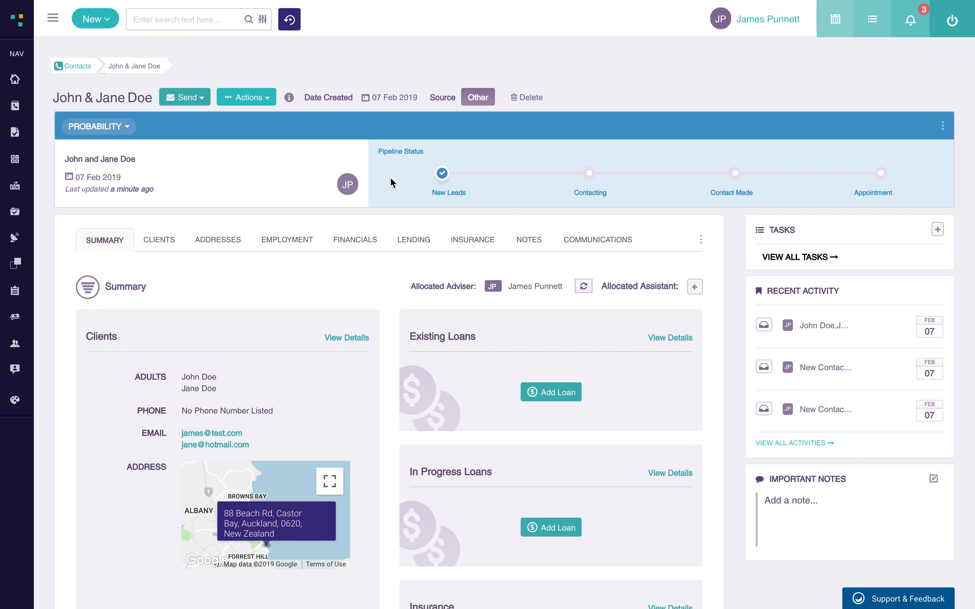
scroll(336, 214, "down", 2)
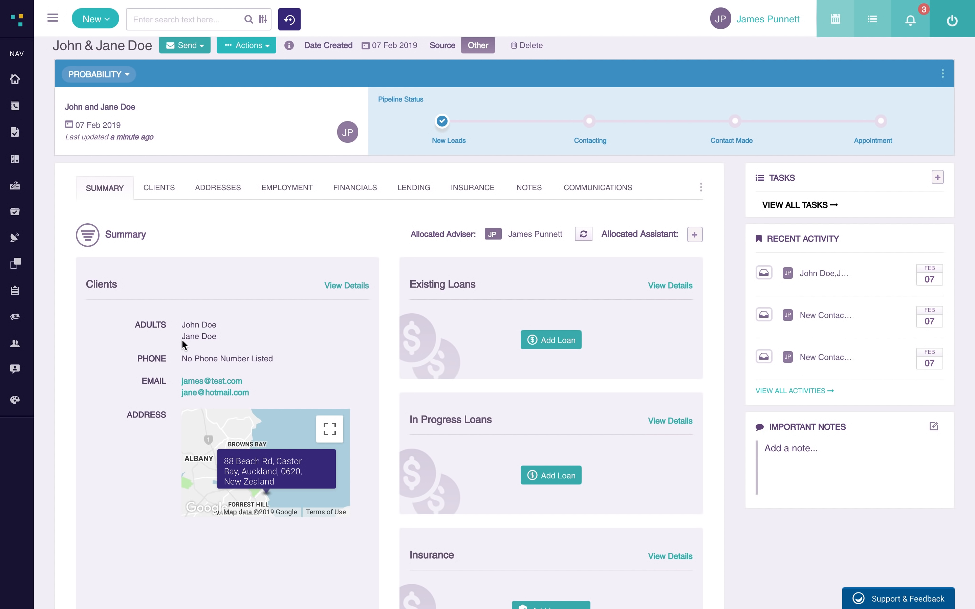
scroll(455, 384, "down", 3)
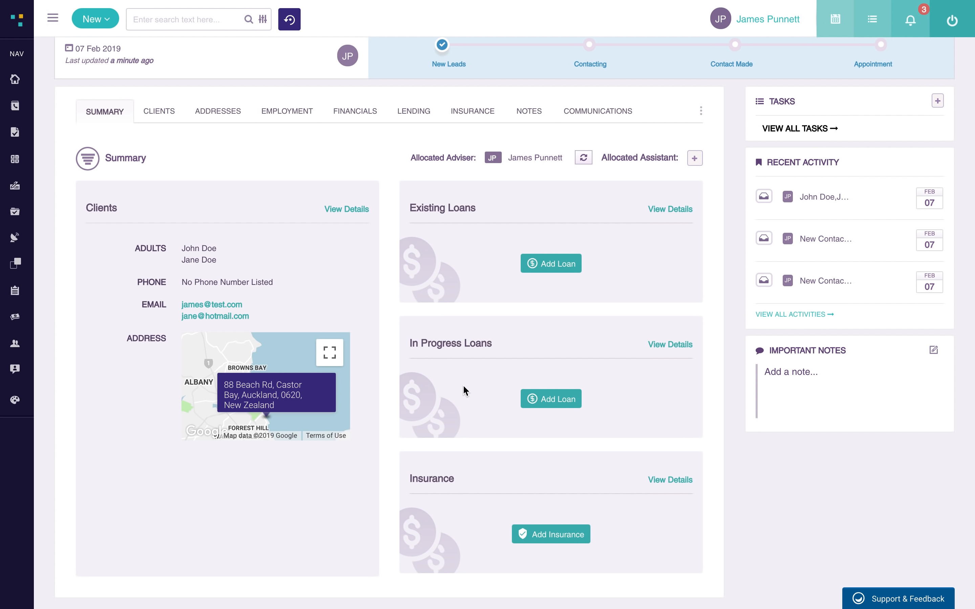
scroll(504, 324, "up", 2)
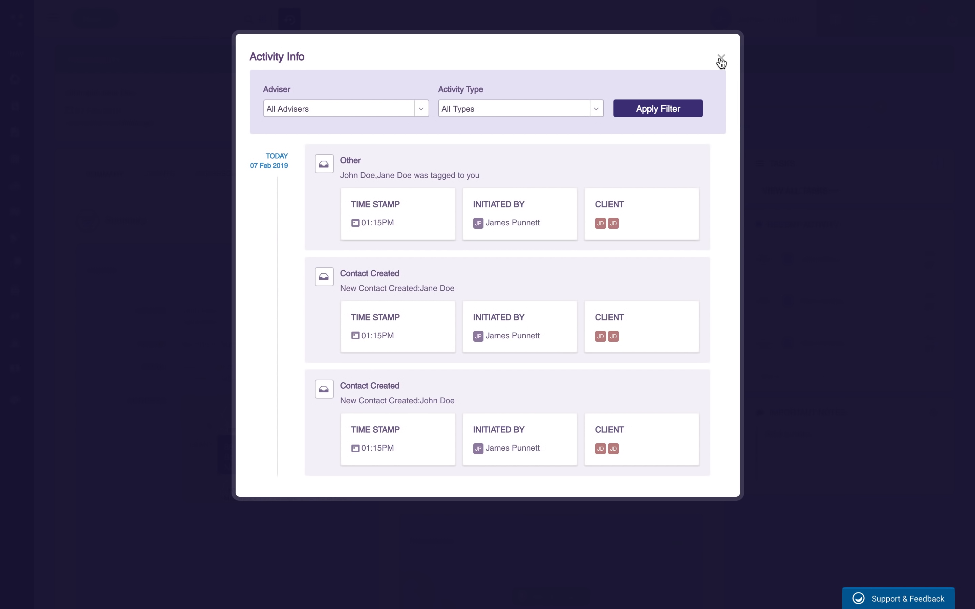
left_click(721, 60)
scroll(677, 171, "up", 2)
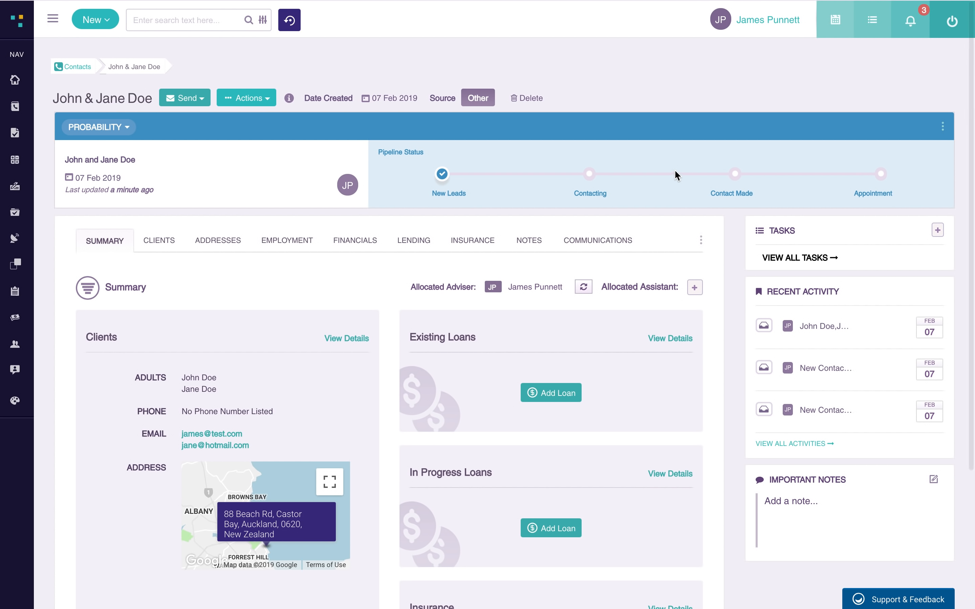
- Edit the primary client to residency status Citizen and citizenship Australia, then save
left_click(155, 243)
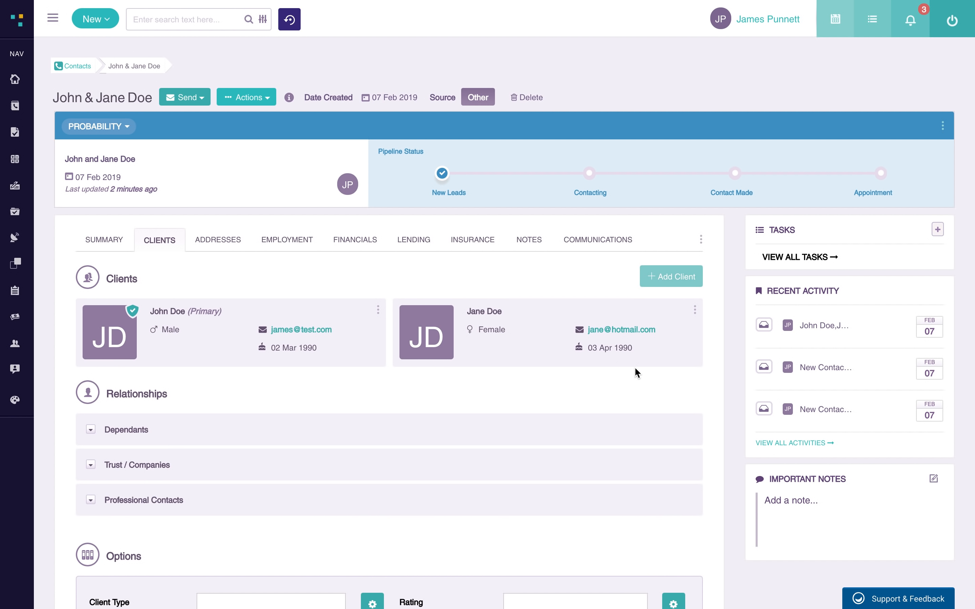
scroll(644, 378, "down", 5)
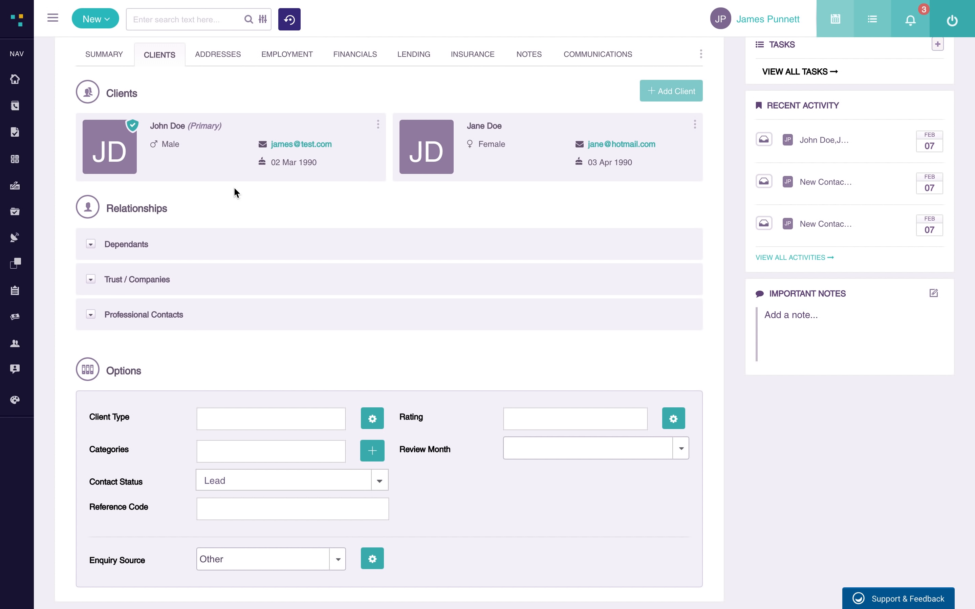
left_click(378, 125)
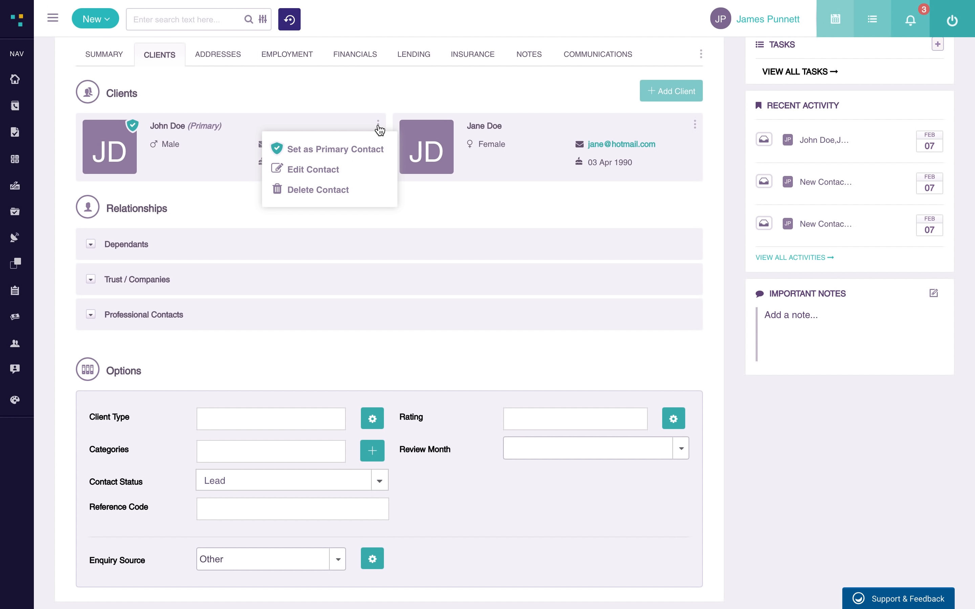
left_click(299, 170)
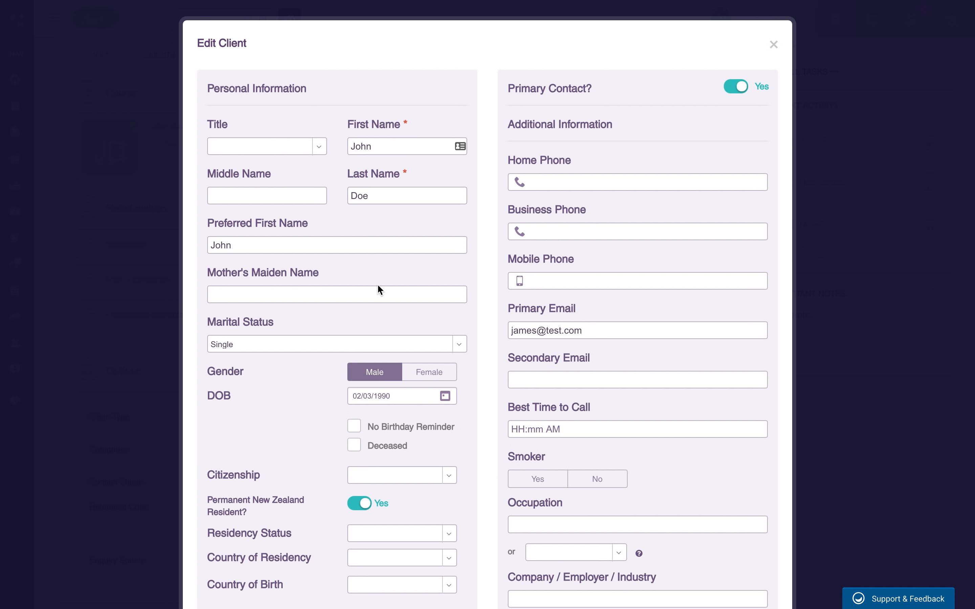
scroll(509, 279, "down", 2)
scroll(507, 278, "down", 2)
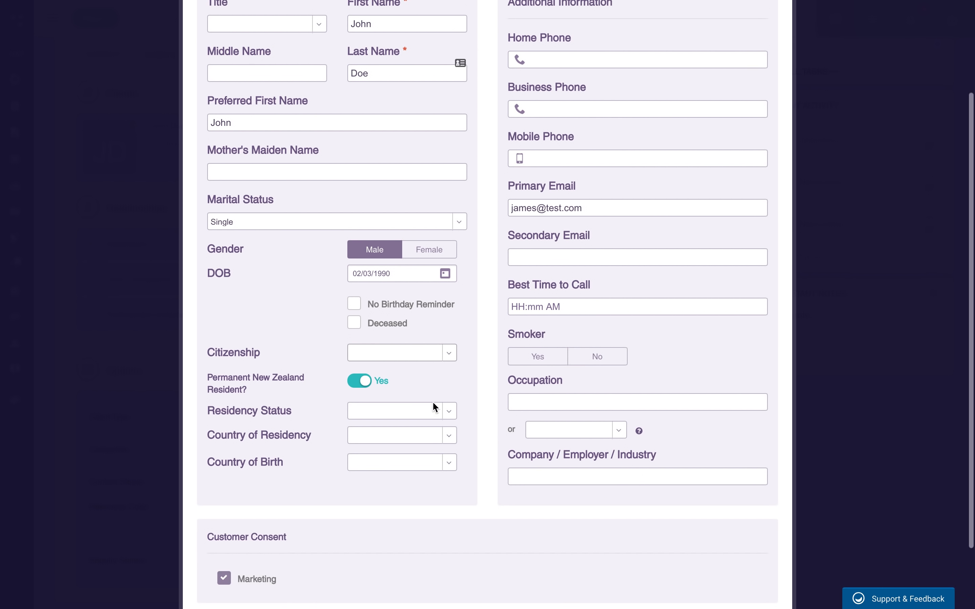
left_click(423, 382)
left_click(417, 391)
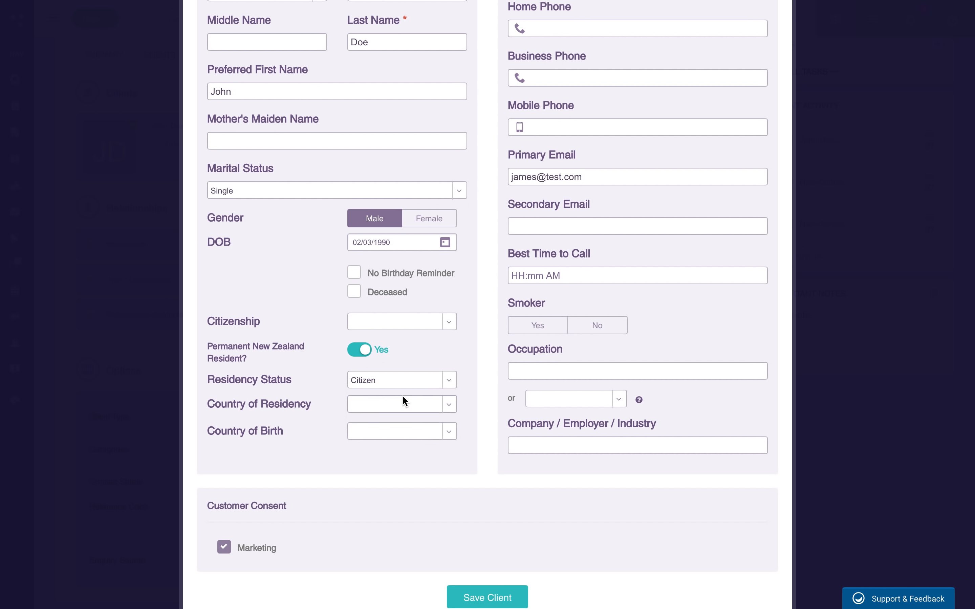
left_click(433, 321)
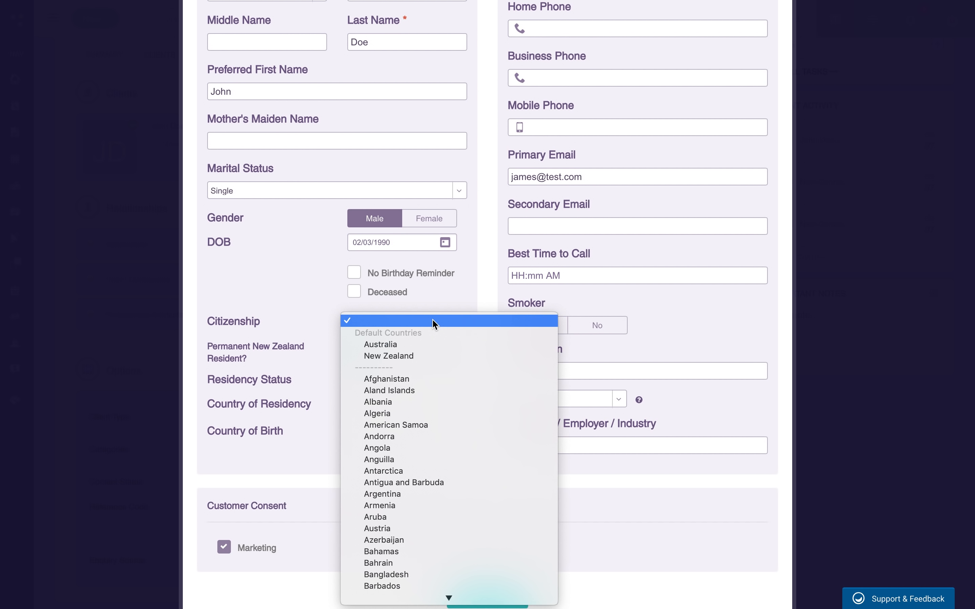
left_click(421, 345)
left_click(489, 603)
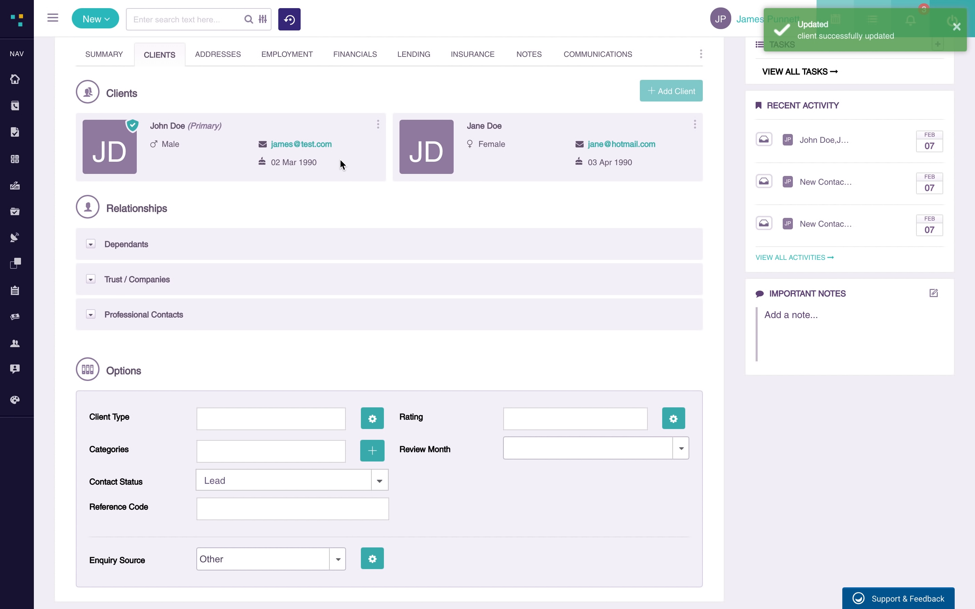
- Add a dependant aged 6 with the child's name, then expand the Trust / Companies list
left_click(696, 126)
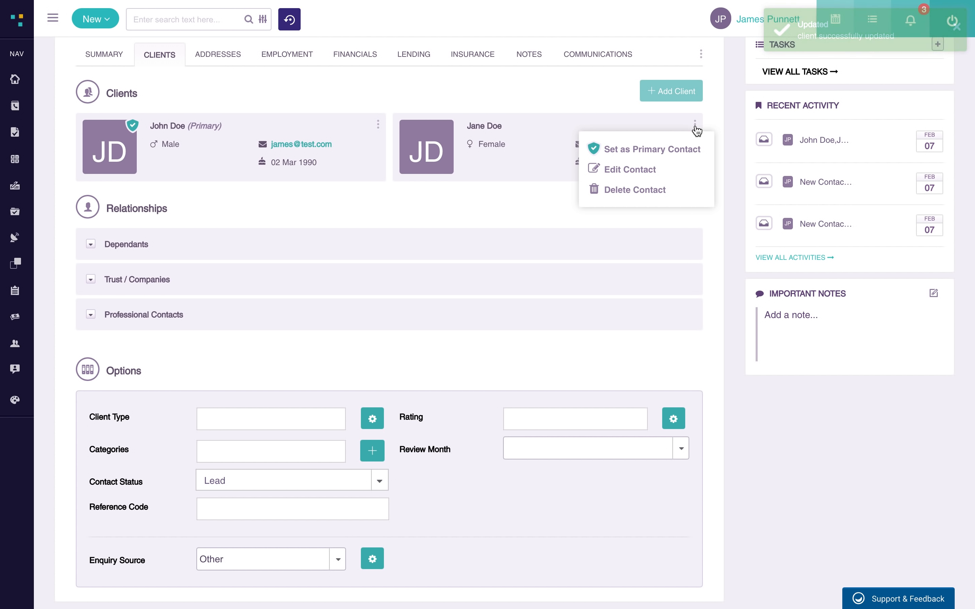
left_click(89, 245)
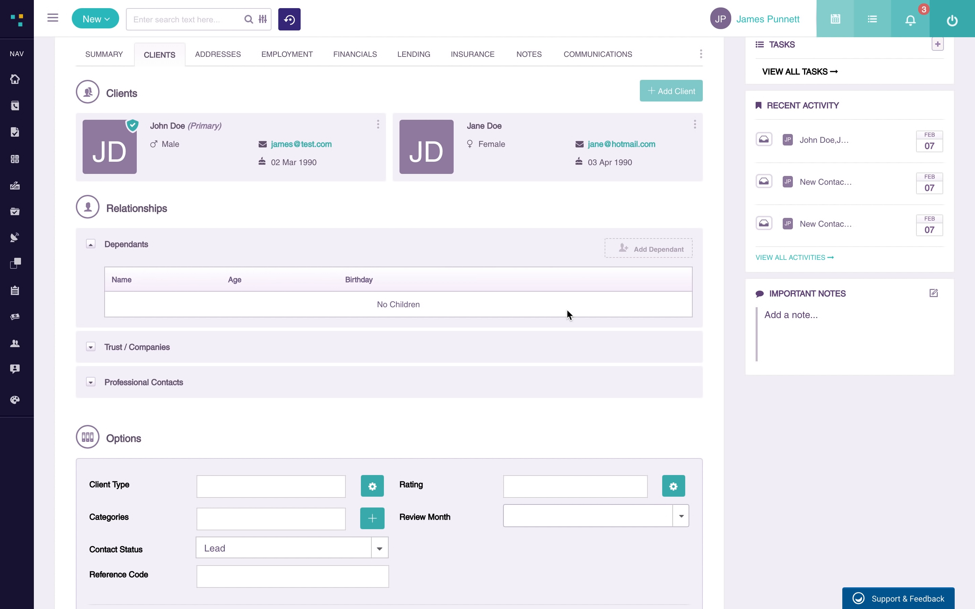
left_click(678, 251)
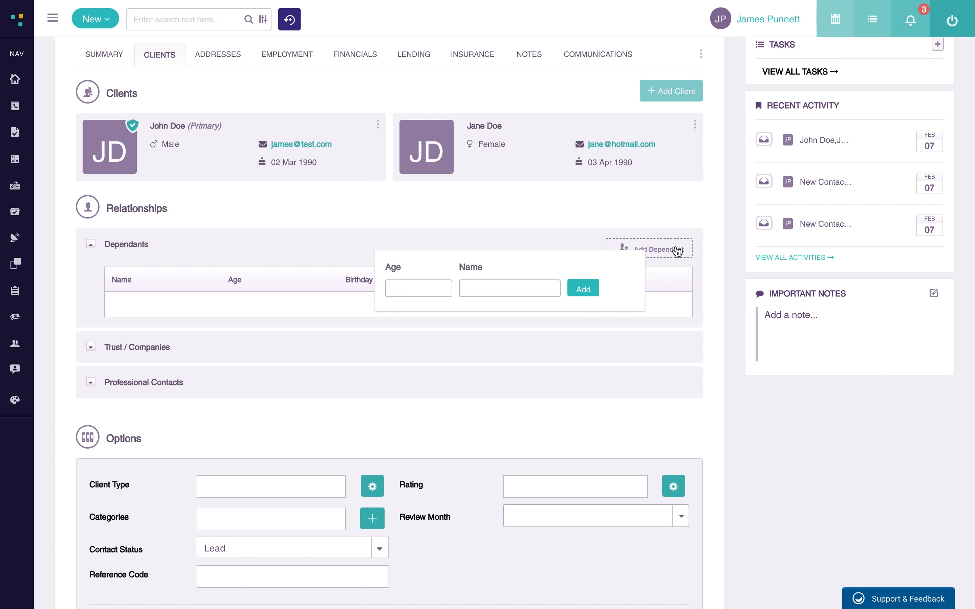
left_click(407, 290)
type("6")
left_click(478, 286)
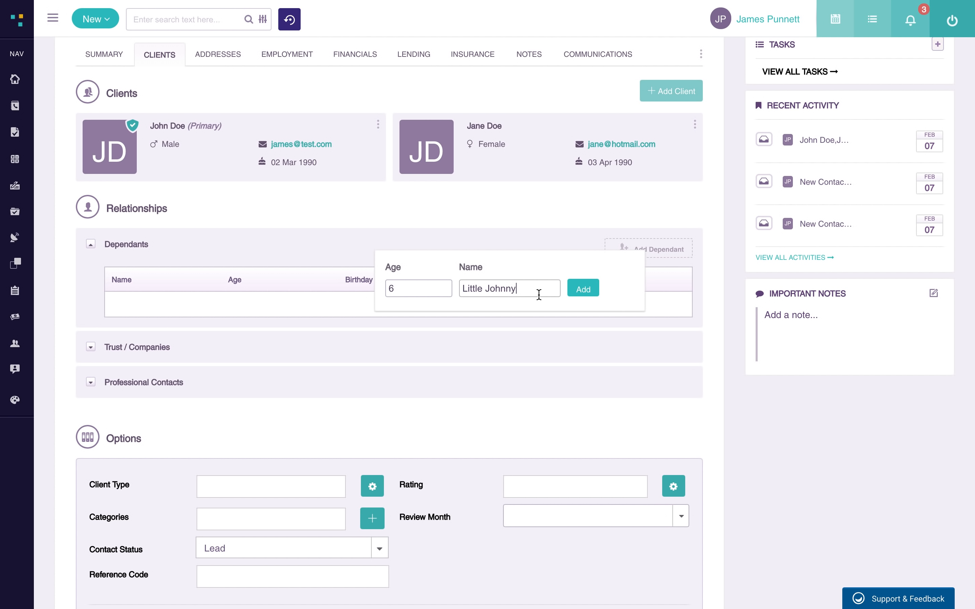
left_click(580, 289)
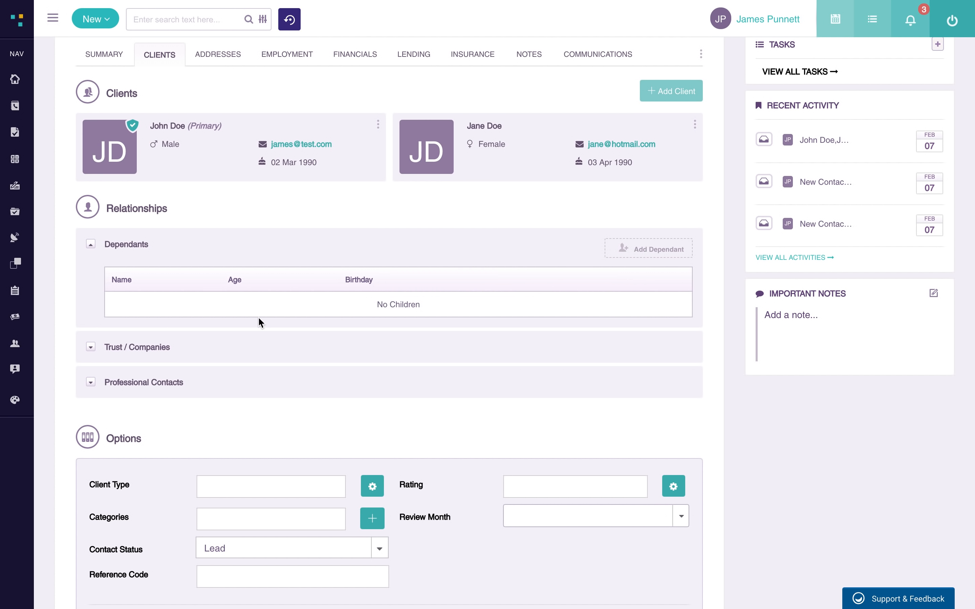
scroll(112, 359, "down", 1)
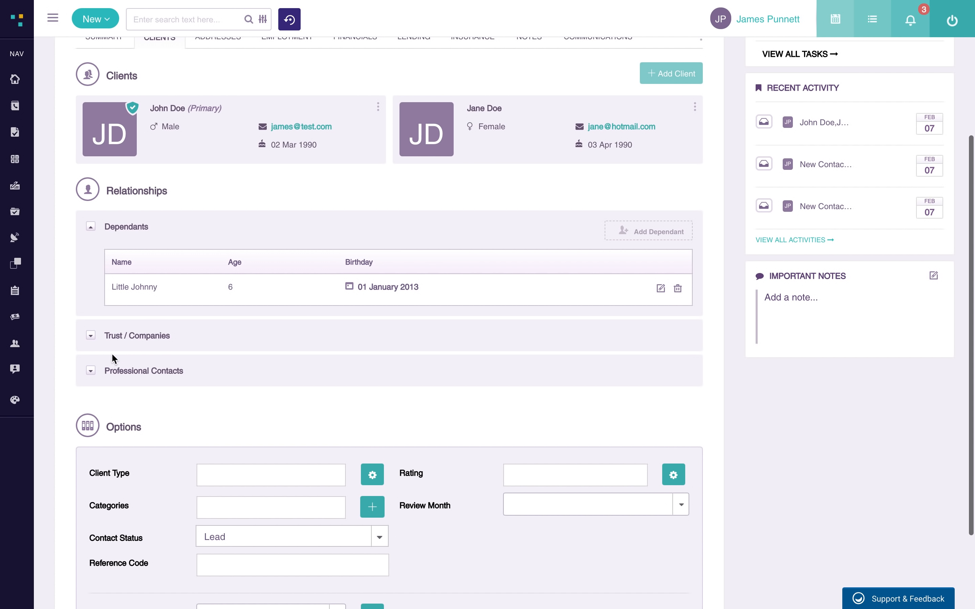
left_click(91, 337)
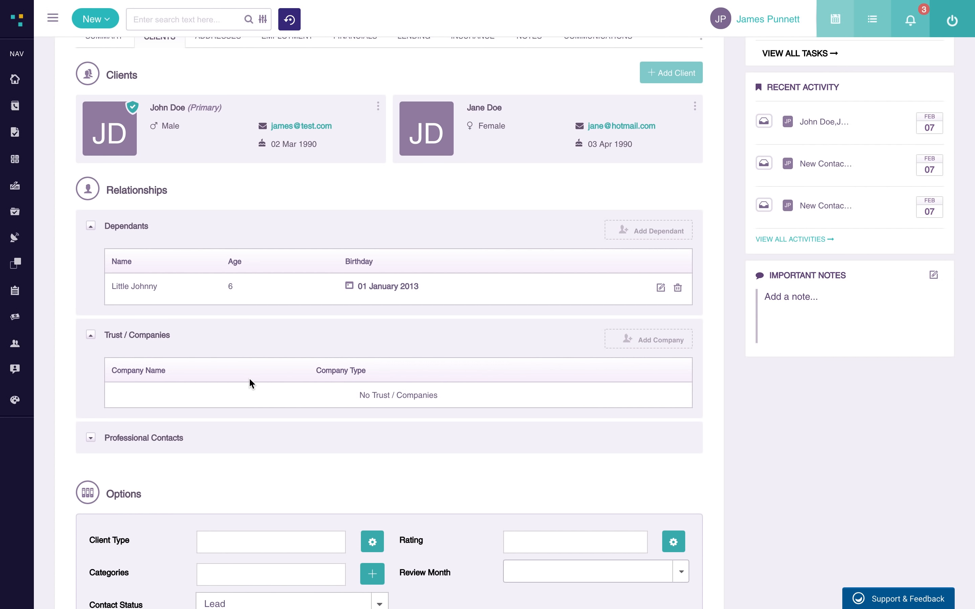
- Preview and close the trust or company linking popup
scroll(249, 378, "down", 2)
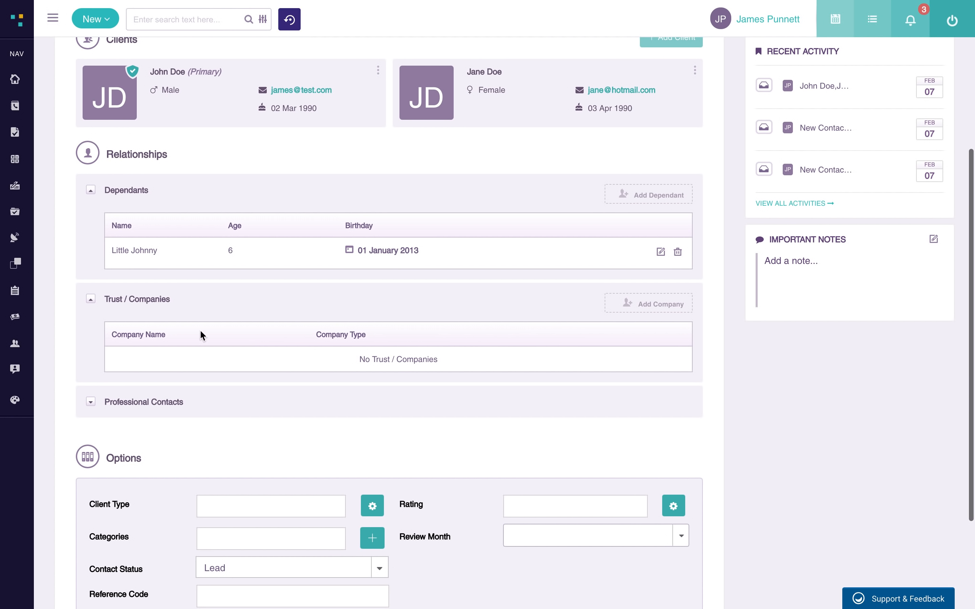
left_click(677, 310)
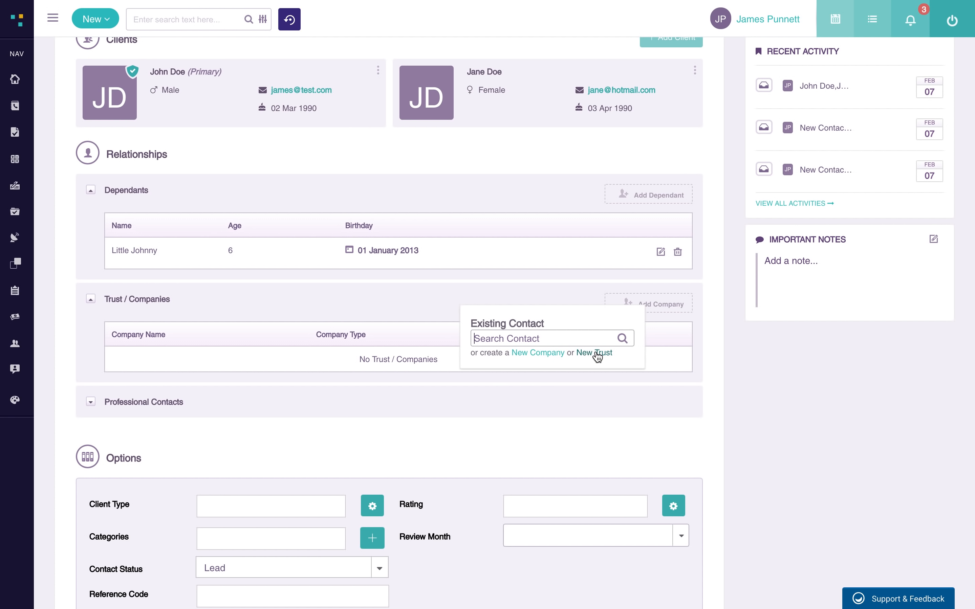
left_click(706, 317)
- Expand Professional Contacts, preview and close its add-contact popup, then open the Client Type field
scroll(332, 228, "down", 3)
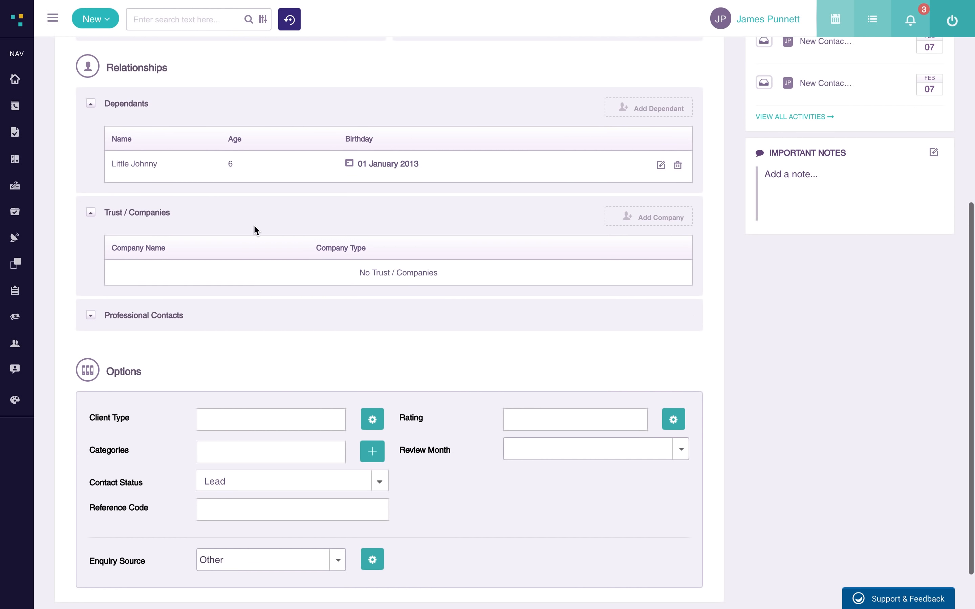
left_click(90, 316)
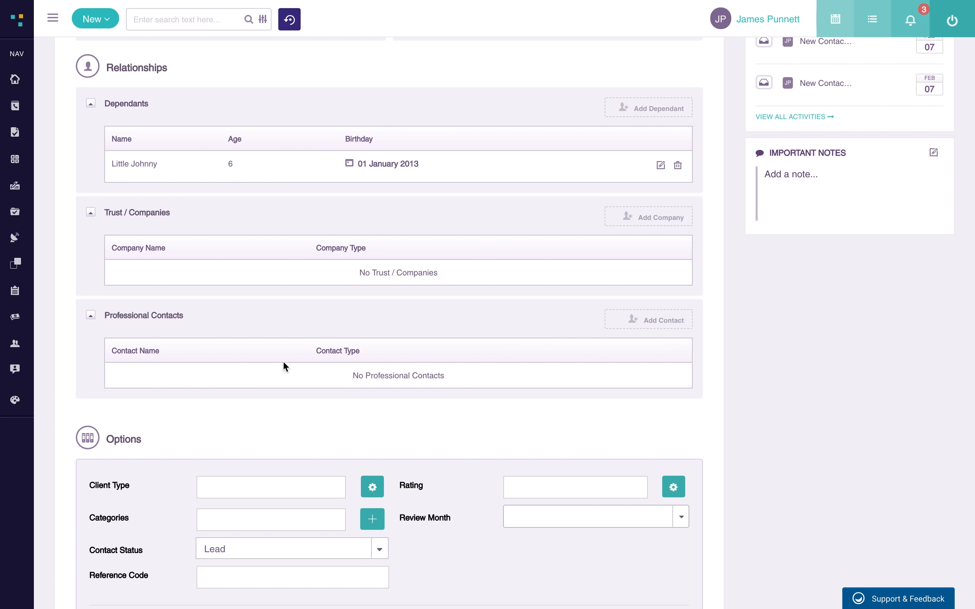
left_click(668, 325)
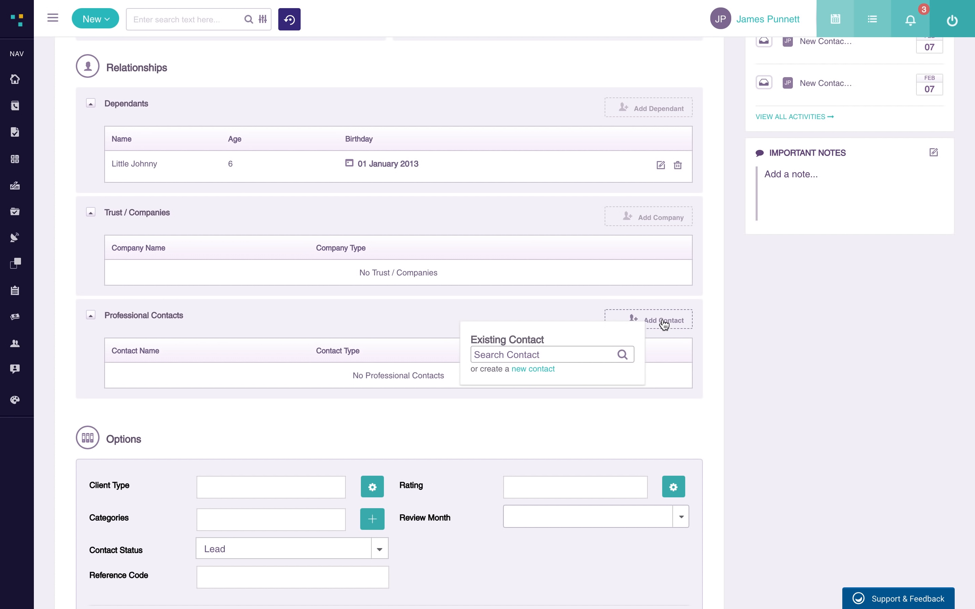
left_click(666, 325)
scroll(664, 324, "down", 4)
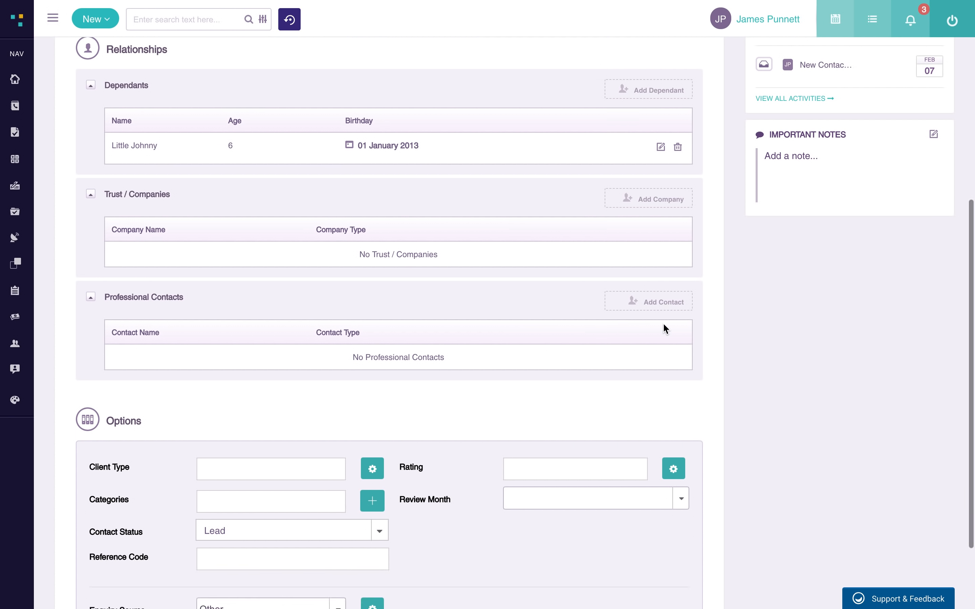
left_click(244, 368)
- Tick Internal Use as the client type and choose January as the review month
left_click(373, 366)
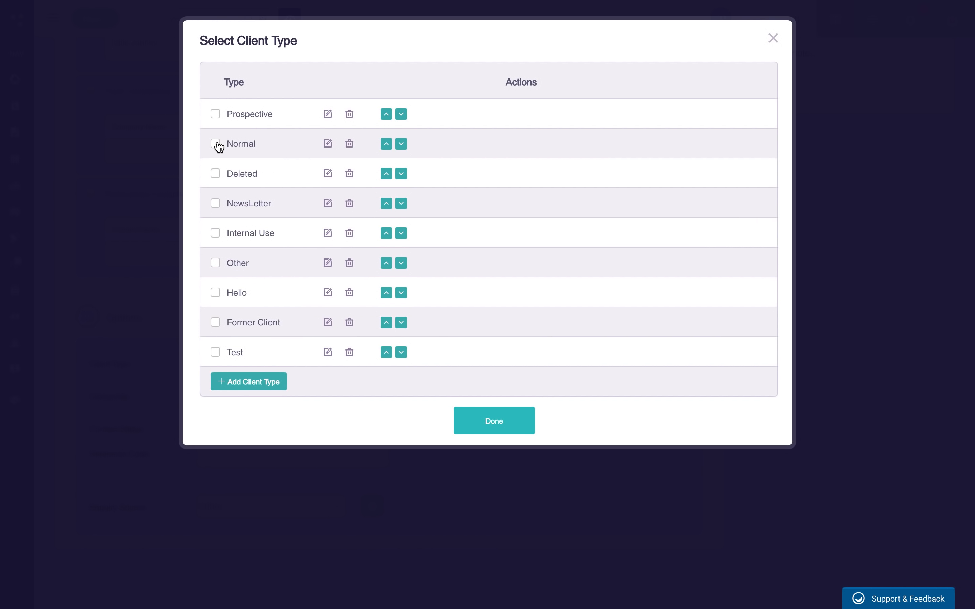
left_click(216, 232)
left_click(519, 428)
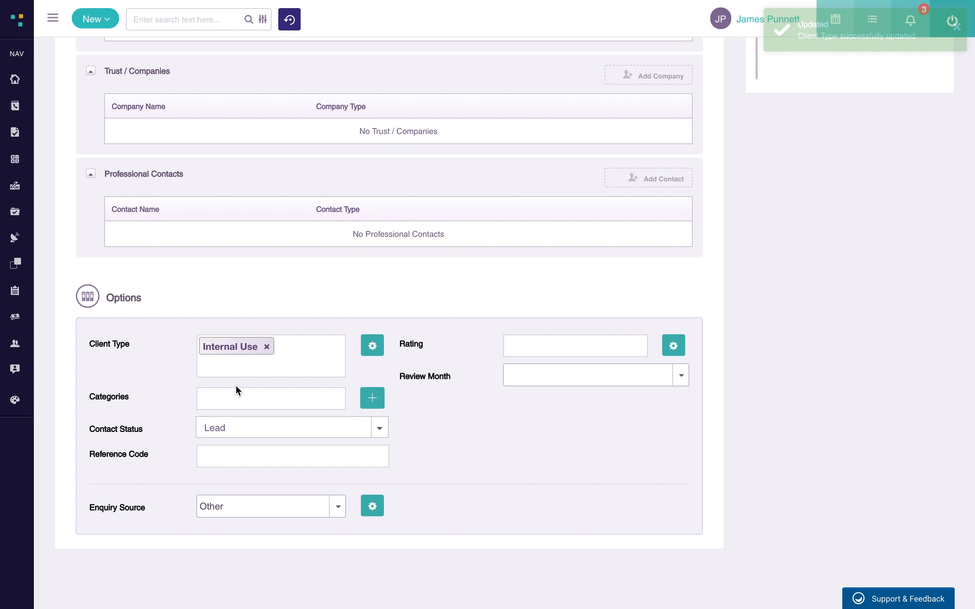
left_click(568, 378)
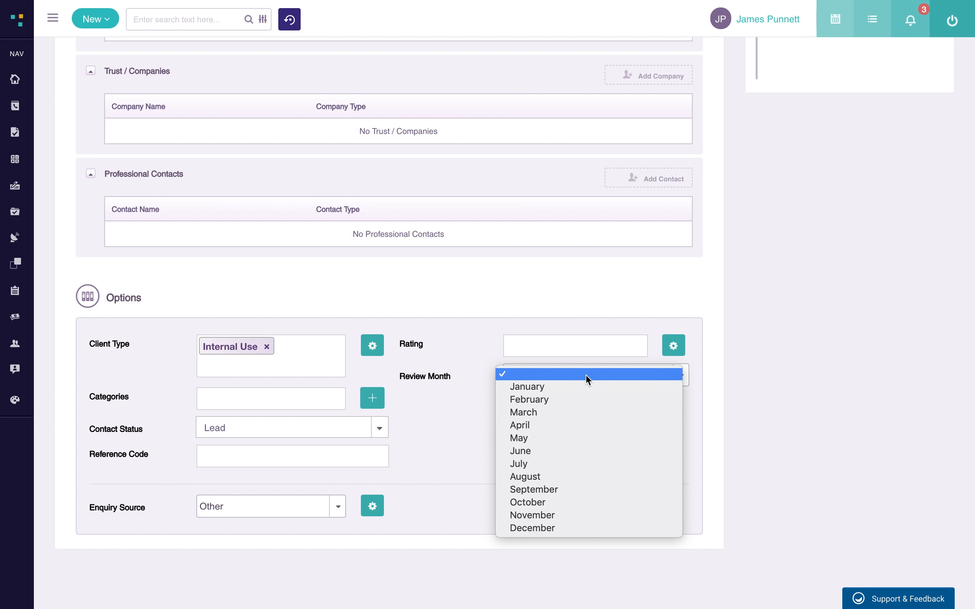
left_click(603, 388)
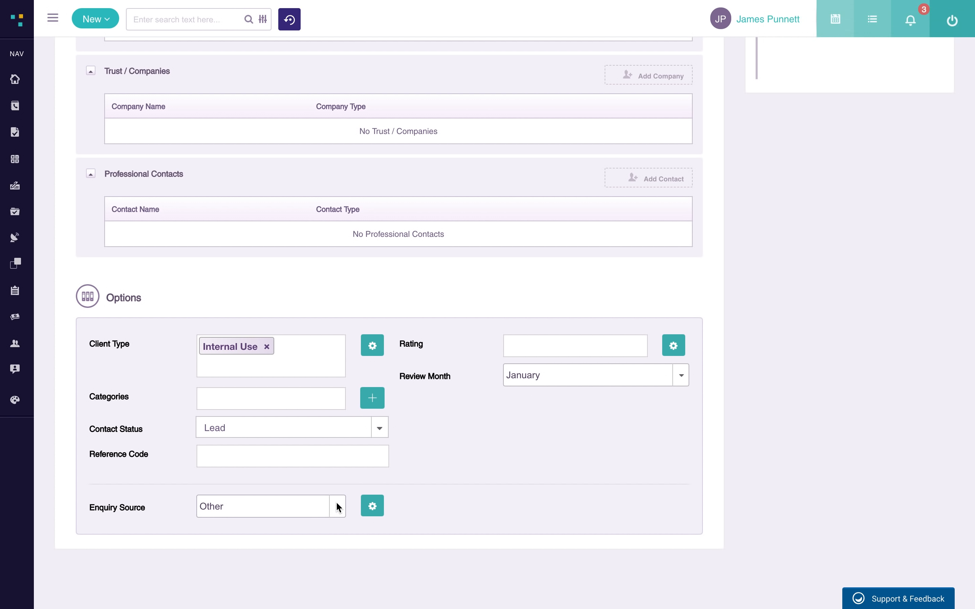
- Start a new address for the contact and select the matching search result for it
scroll(558, 440, "up", 10)
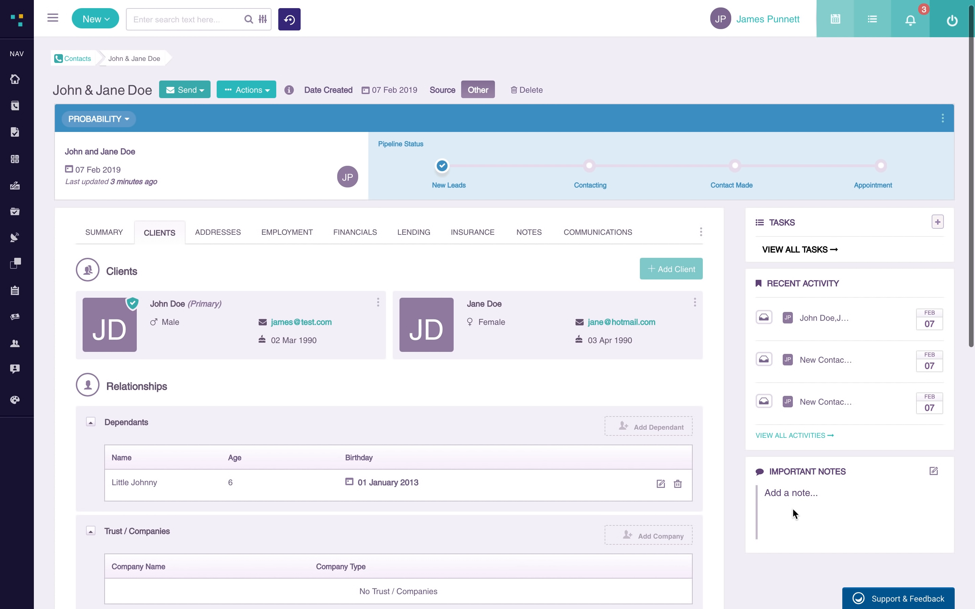
scroll(793, 510, "down", 1)
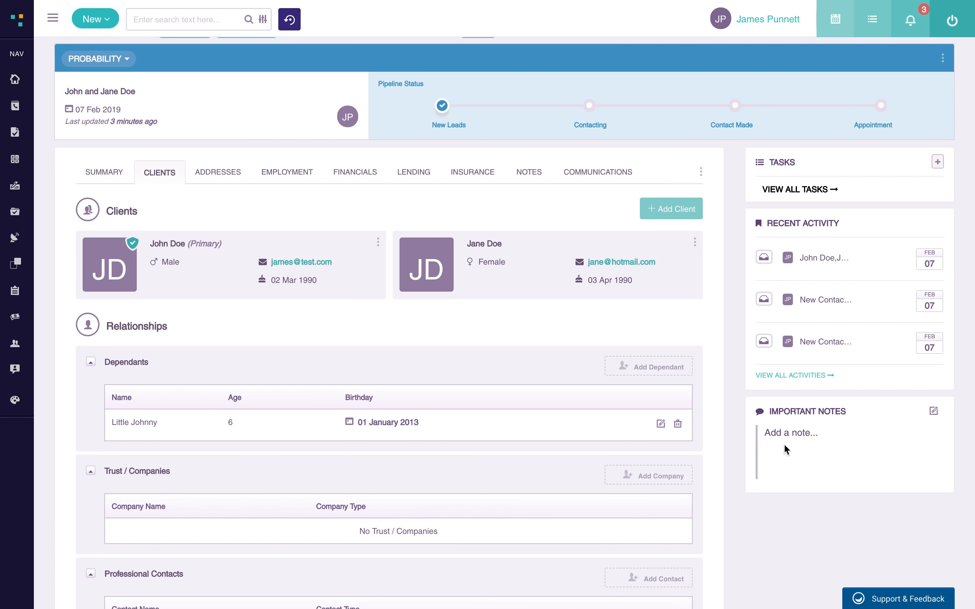
scroll(792, 459, "up", 2)
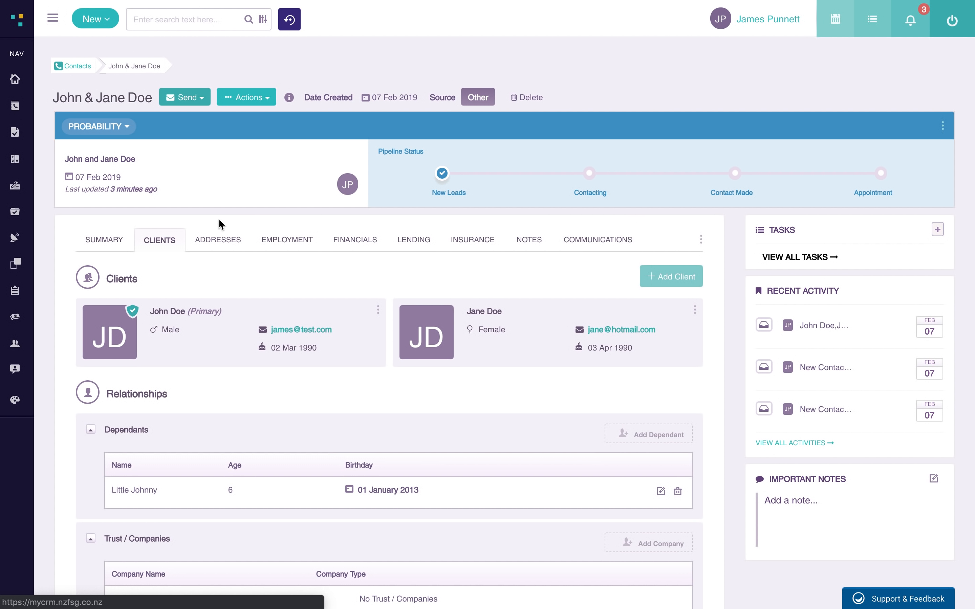
left_click(216, 245)
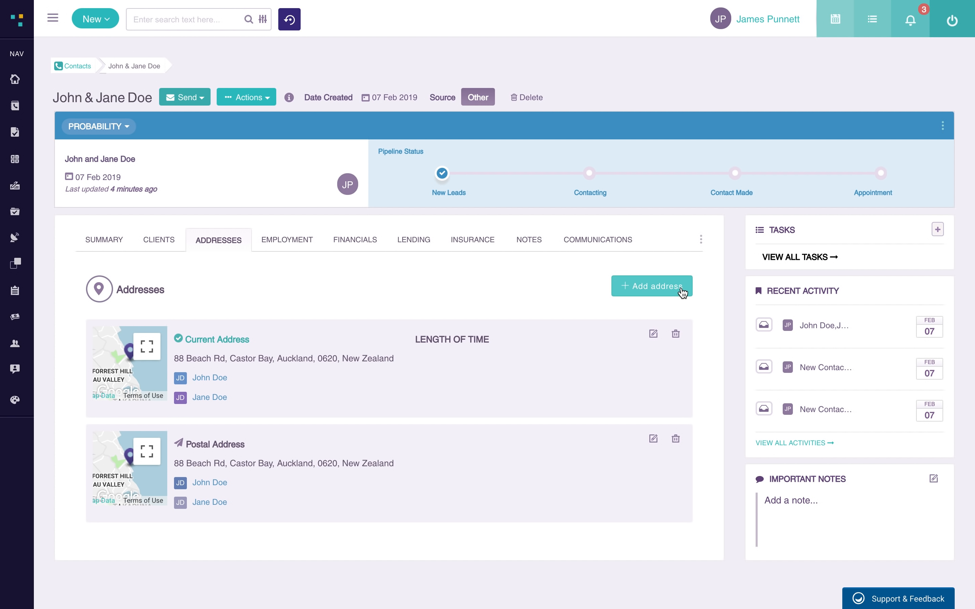
left_click(662, 291)
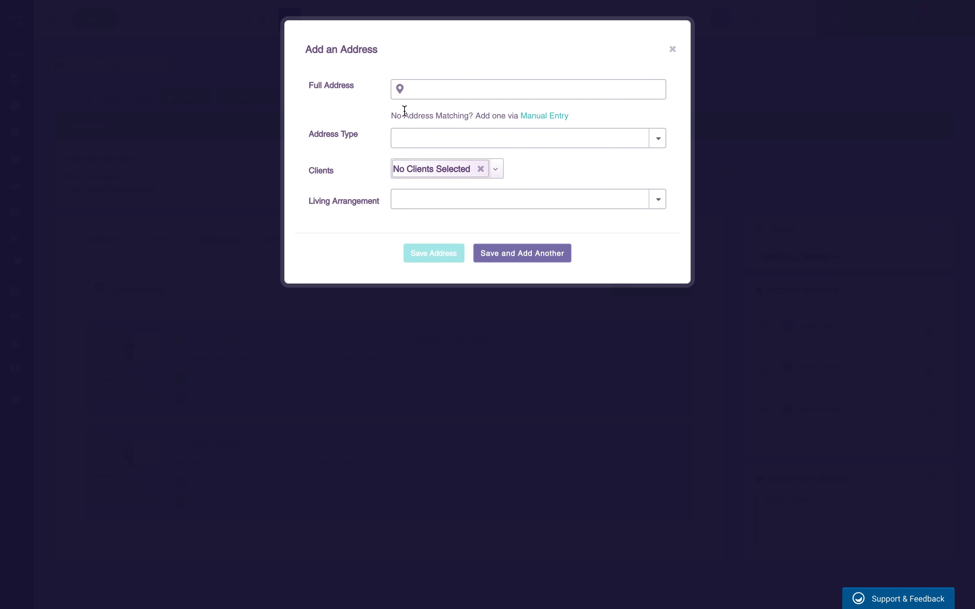
left_click(443, 91)
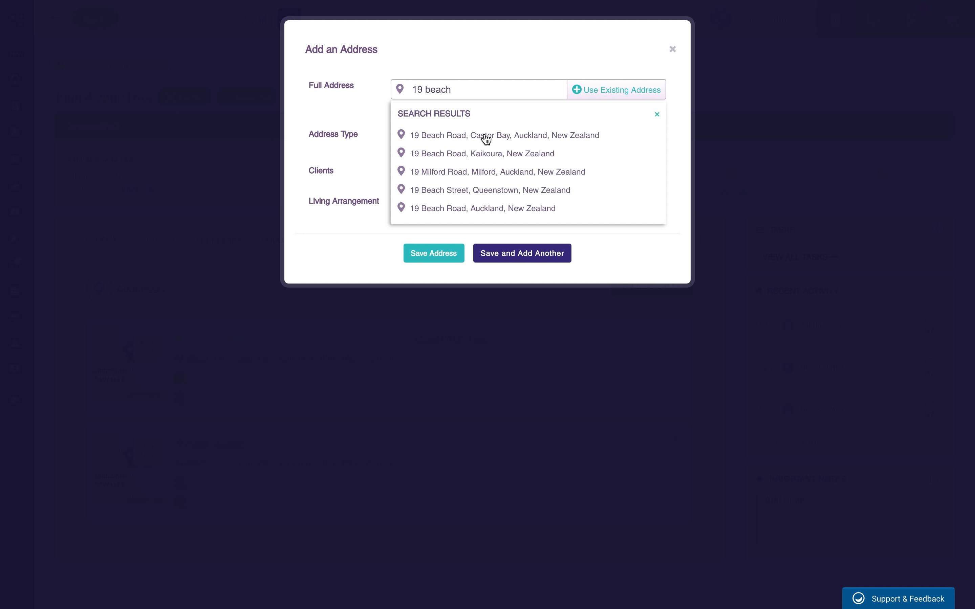
left_click(486, 137)
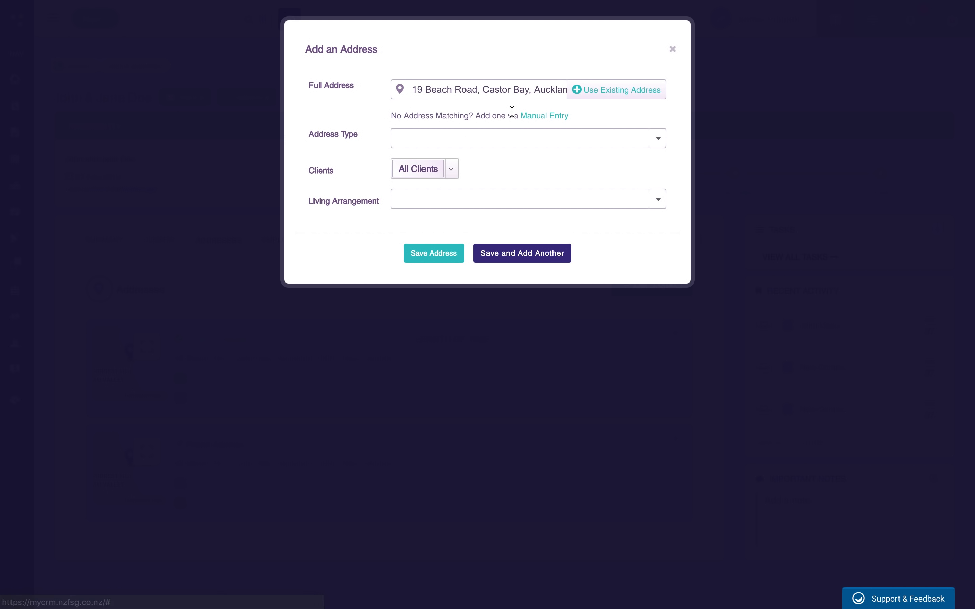
left_click(544, 118)
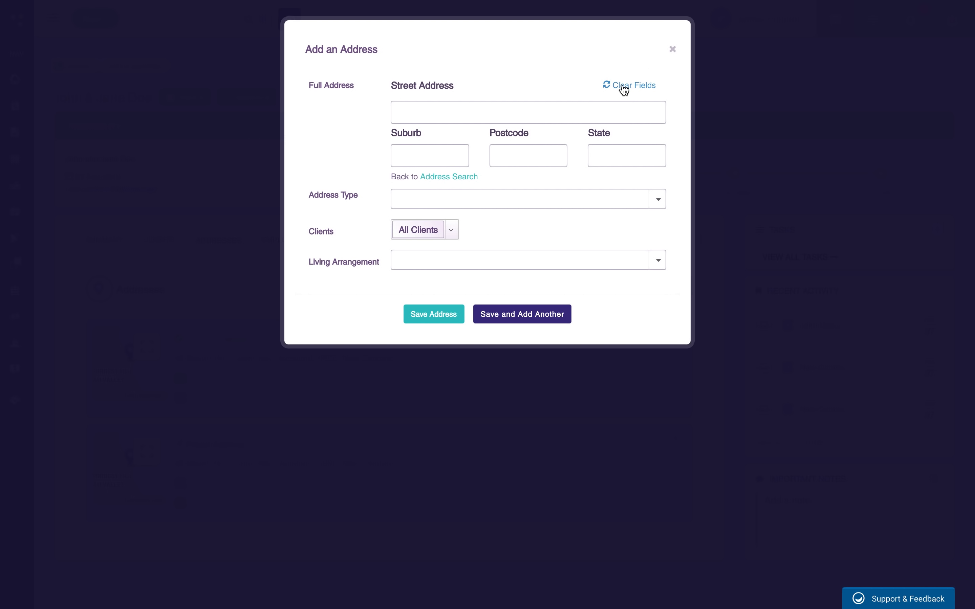
left_click(459, 177)
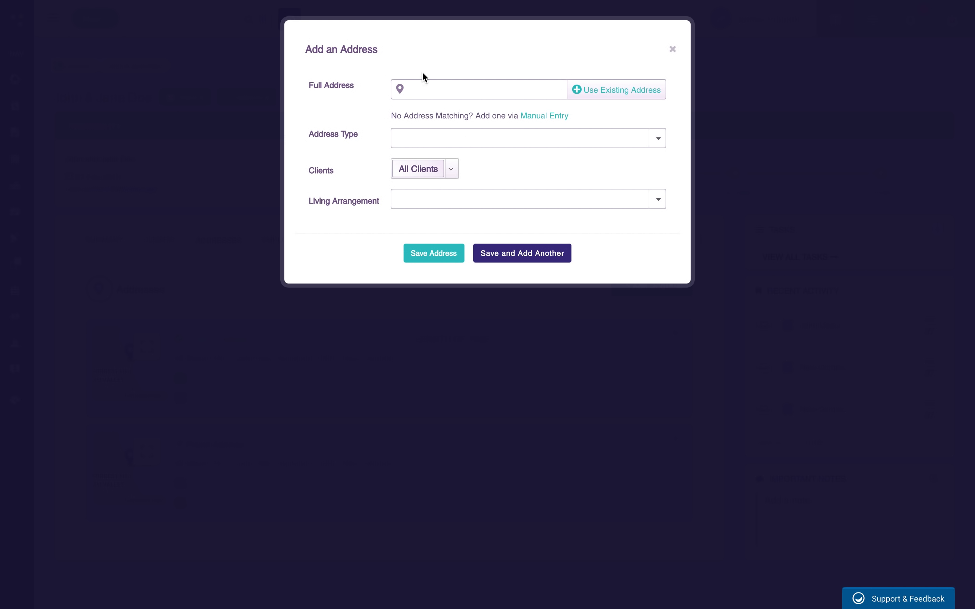
left_click(429, 89)
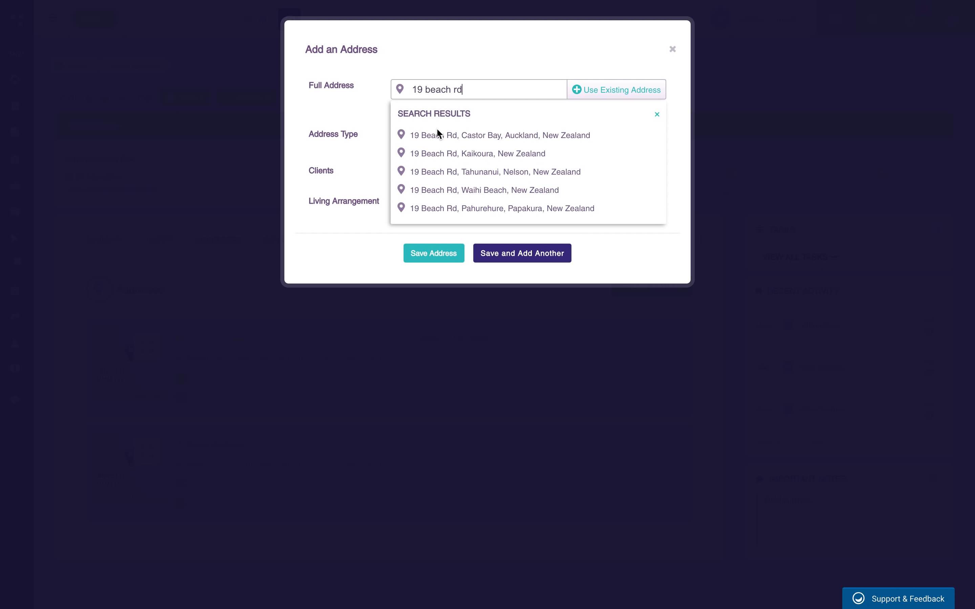
left_click(472, 136)
- Make it a Previous Address of 1 year, Renting at 1000 rent, and save it
left_click(549, 142)
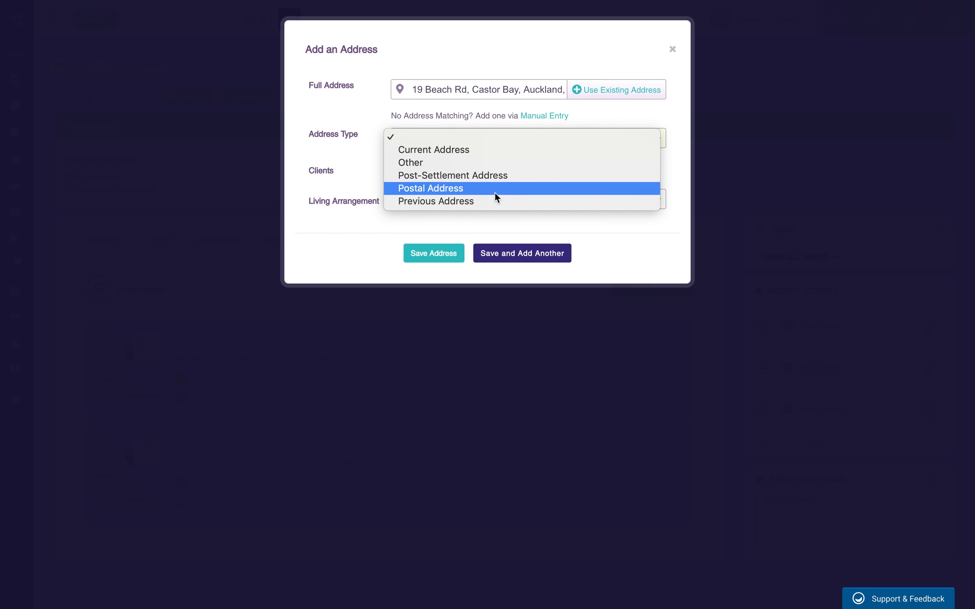
left_click(449, 204)
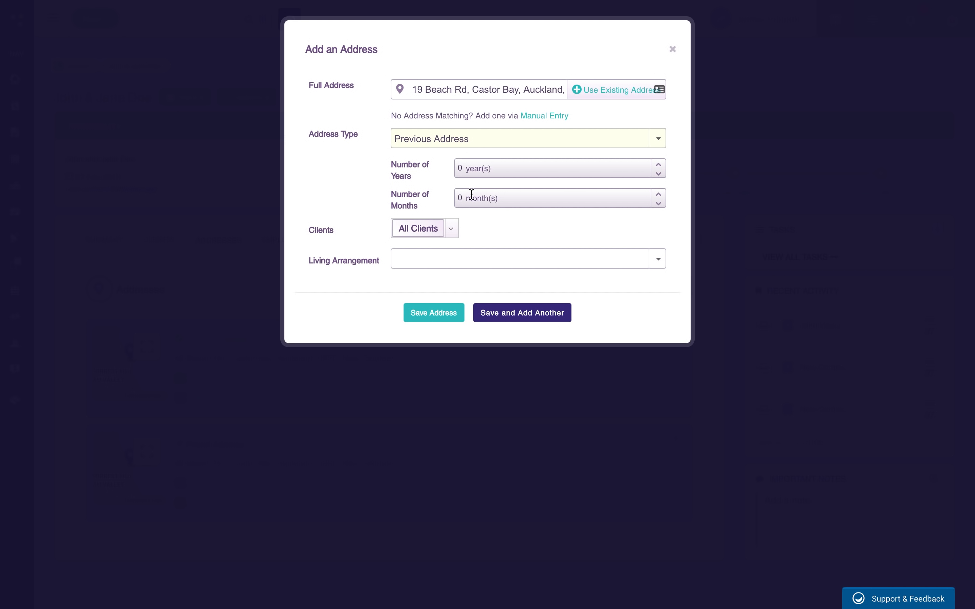
left_click(659, 166)
left_click(502, 259)
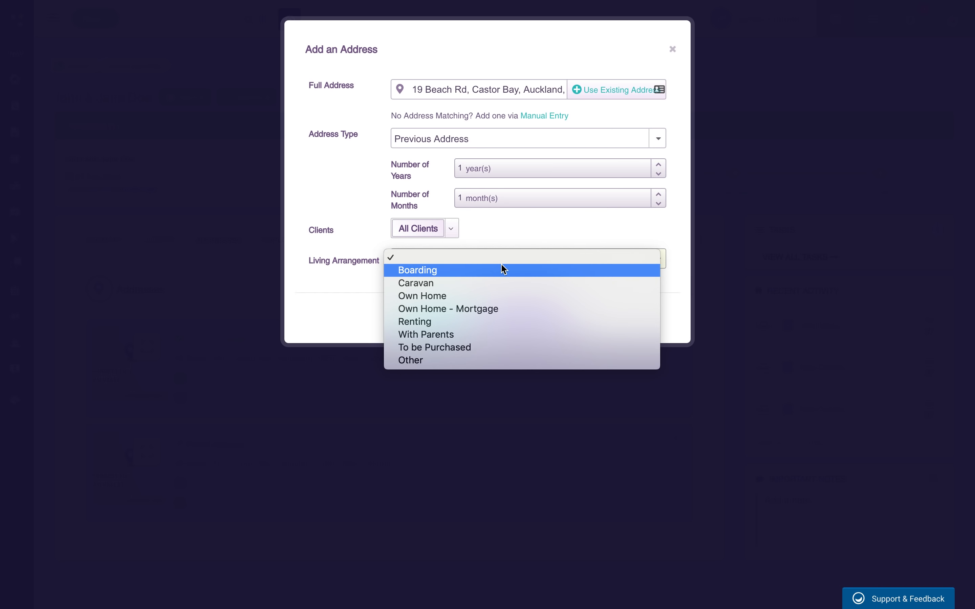
left_click(522, 322)
left_click(473, 295)
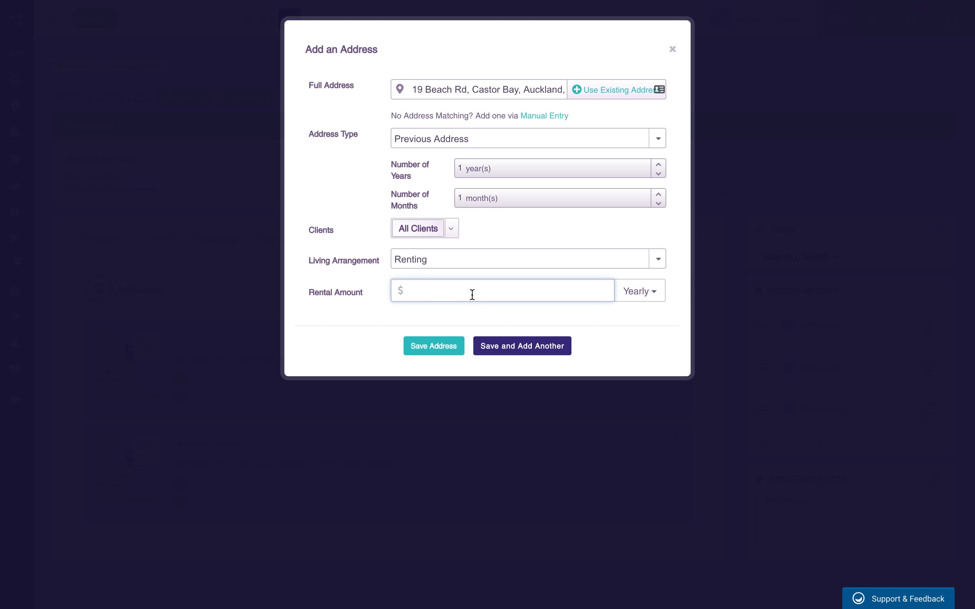
type("1000")
left_click(458, 347)
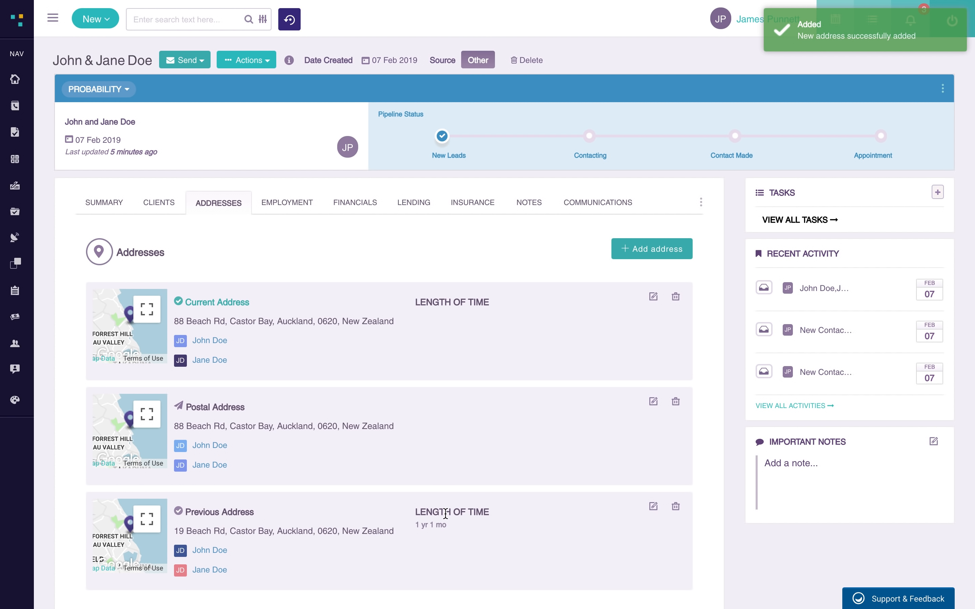
- Change the current address to 2 years, then show the employment history
left_click(653, 297)
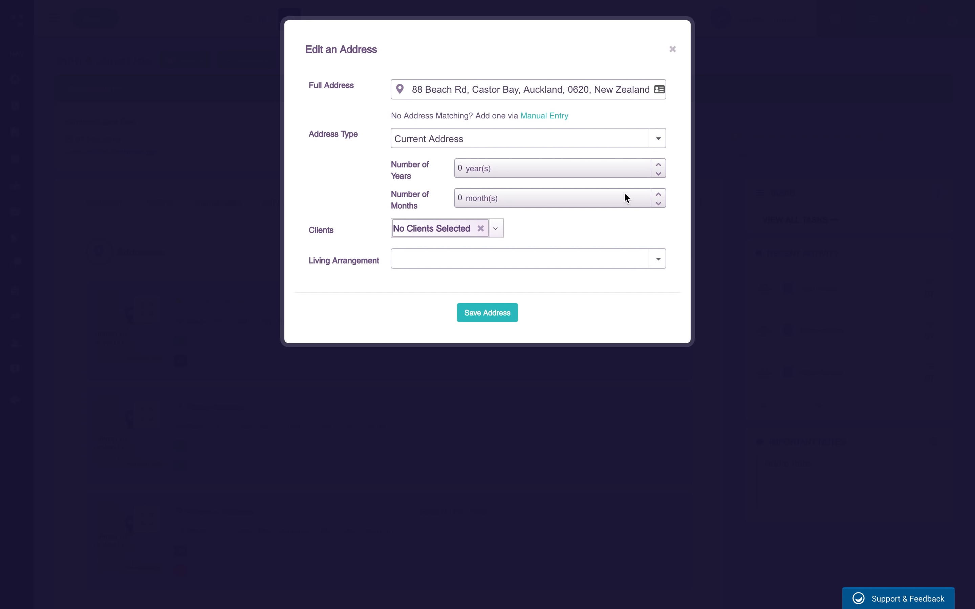
left_click(659, 164)
left_click(659, 165)
left_click(488, 313)
scroll(668, 362, "down", 2)
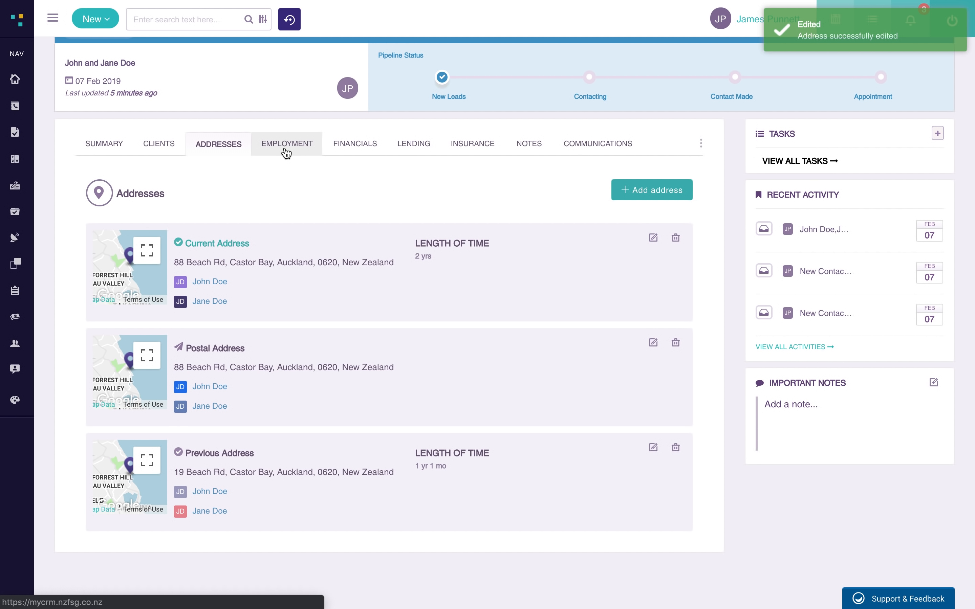
left_click(286, 152)
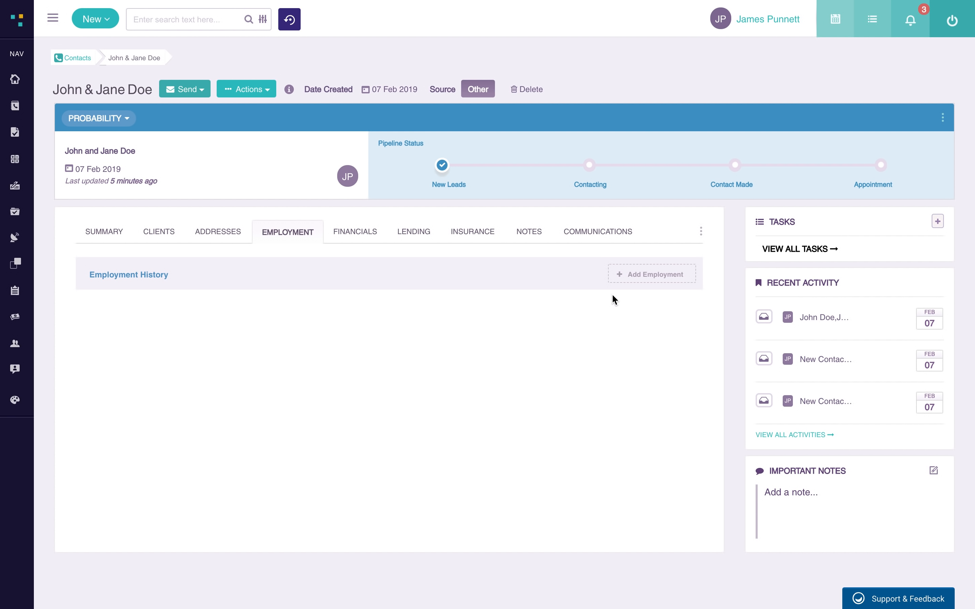
- Start a Primary Employment record: 2 years 1 month as IT Manager at Countdown
left_click(685, 277)
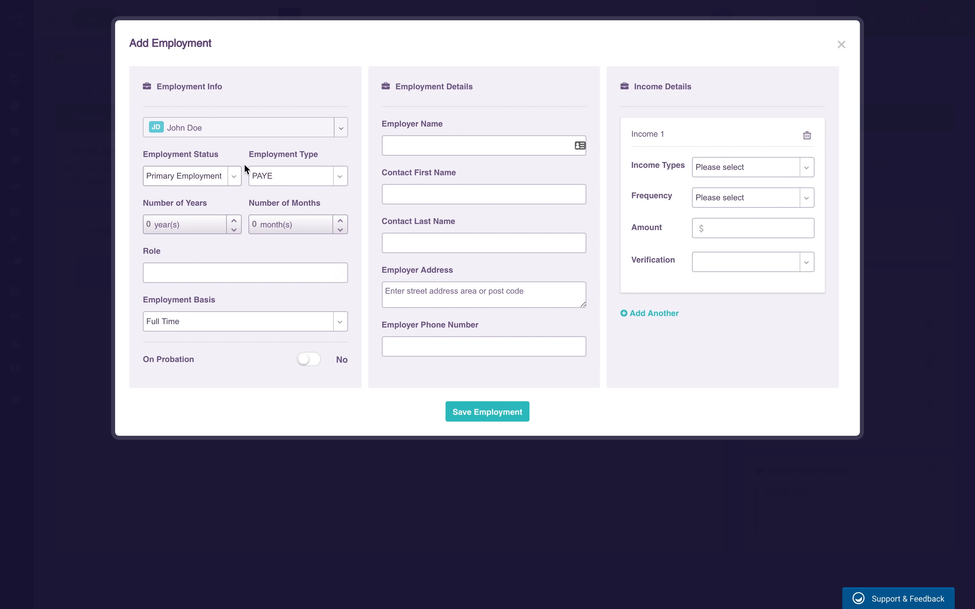
left_click(235, 220)
left_click(340, 221)
left_click(236, 176)
left_click(354, 163)
left_click(237, 275)
type("IT Manager")
left_click(472, 142)
type("Countdown")
- Add Salary / Wages income of 50000 Monthly, verified by Payslips, and save the employment
left_click(772, 165)
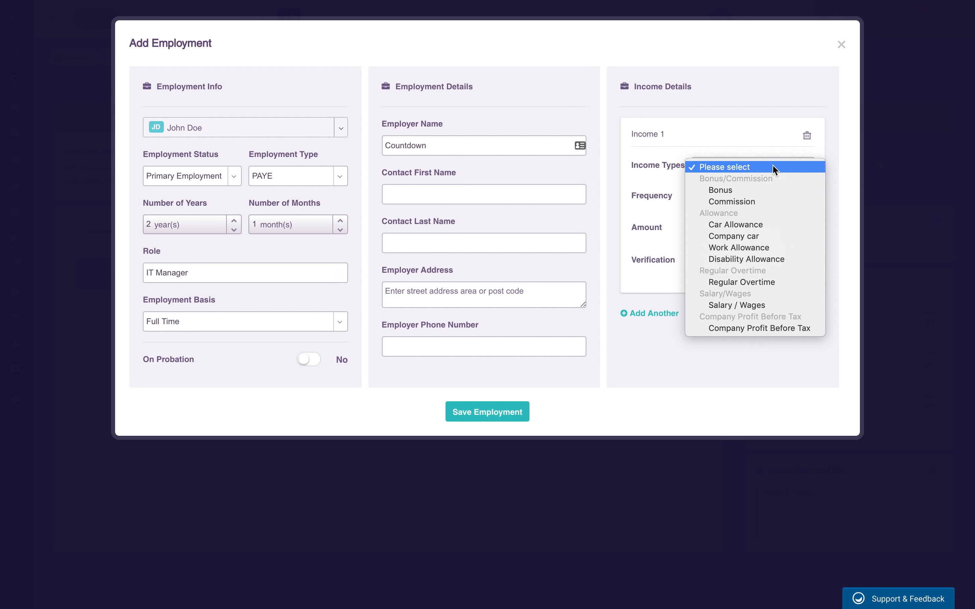
left_click(776, 306)
left_click(764, 197)
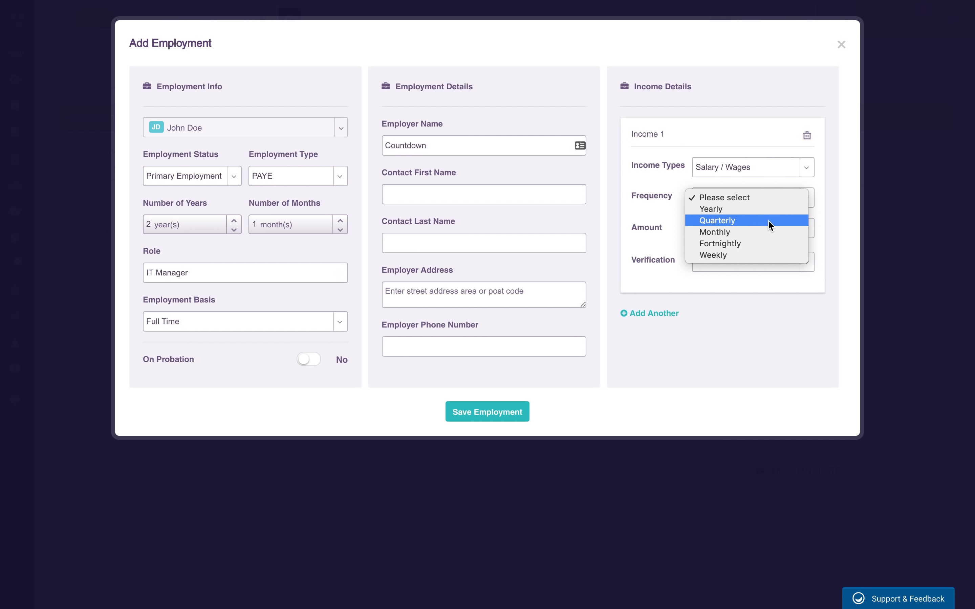
left_click(756, 231)
left_click(734, 227)
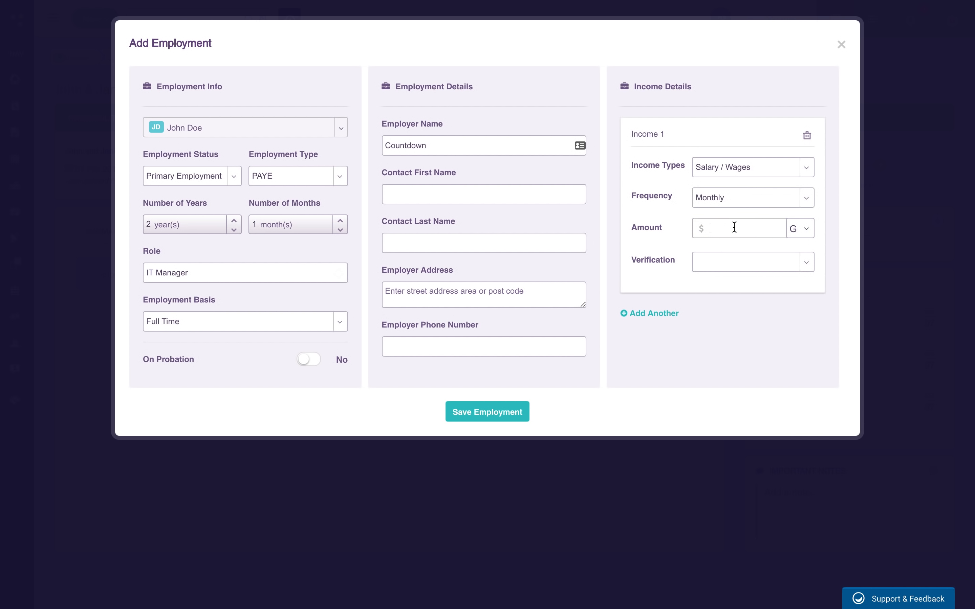
type("500000")
left_click(765, 270)
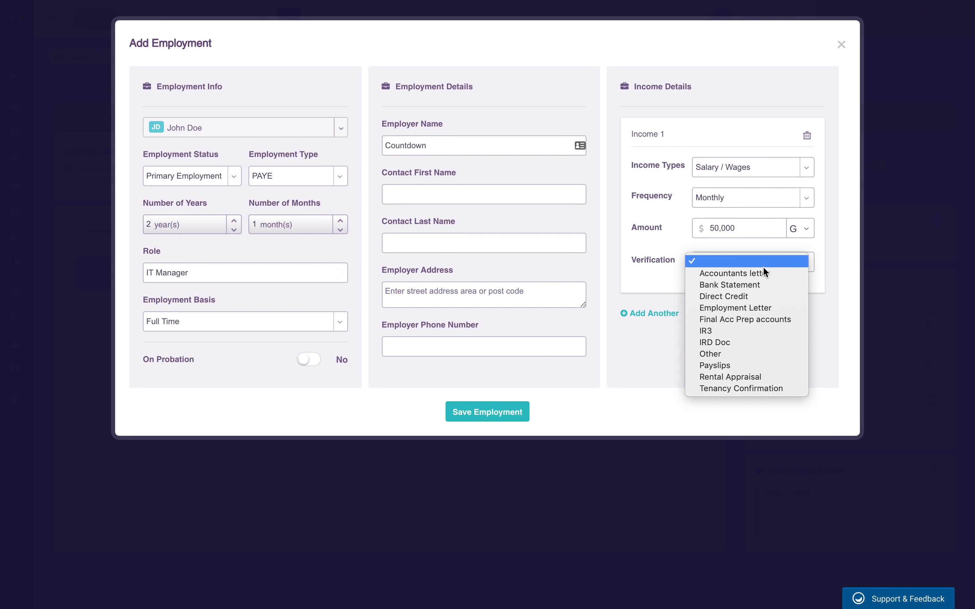
left_click(743, 366)
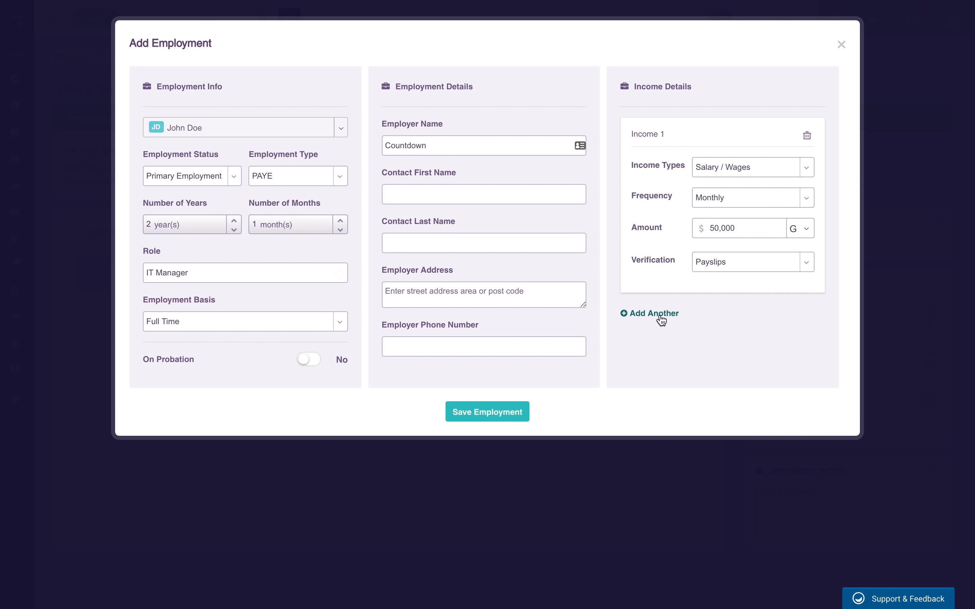
left_click(477, 415)
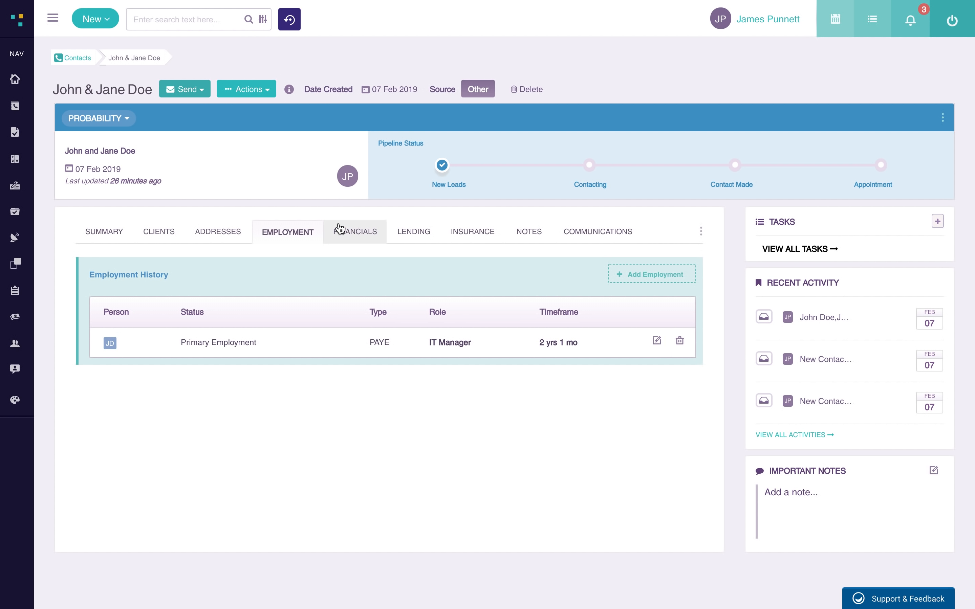
- Add a Boat asset worth 50,000 described as Yamaha P90 to the contact's financials
left_click(356, 232)
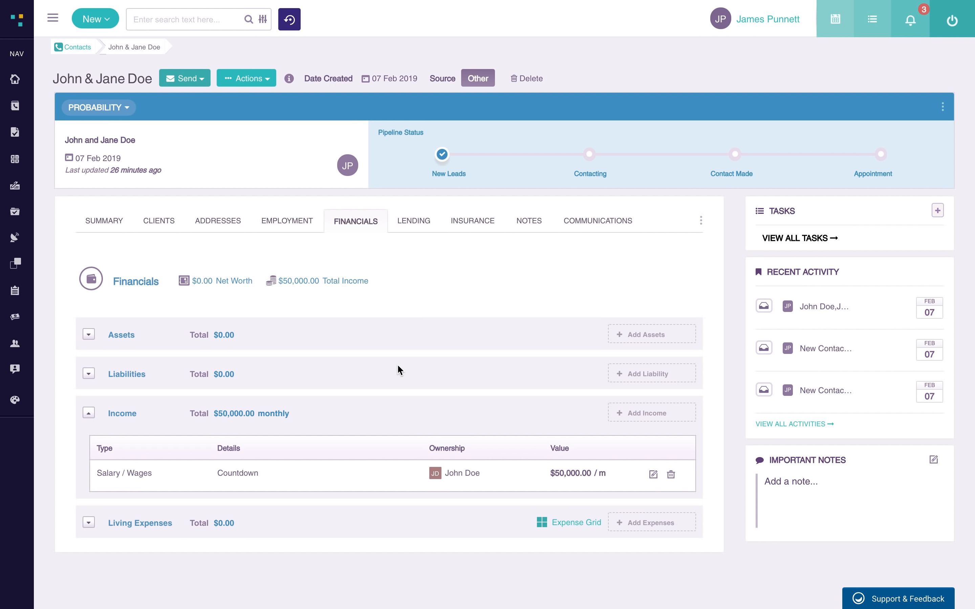
scroll(398, 369, "down", 1)
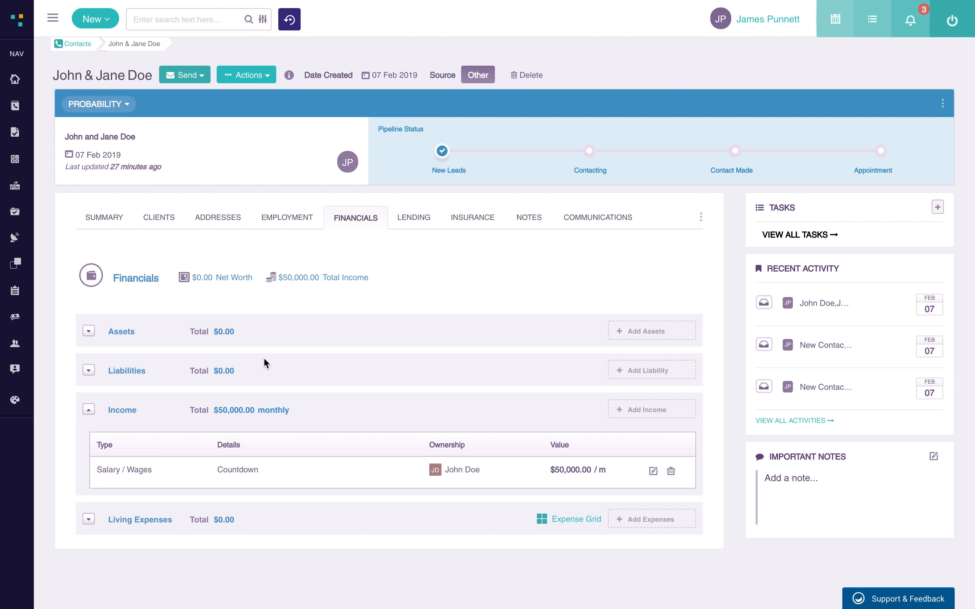
left_click(665, 333)
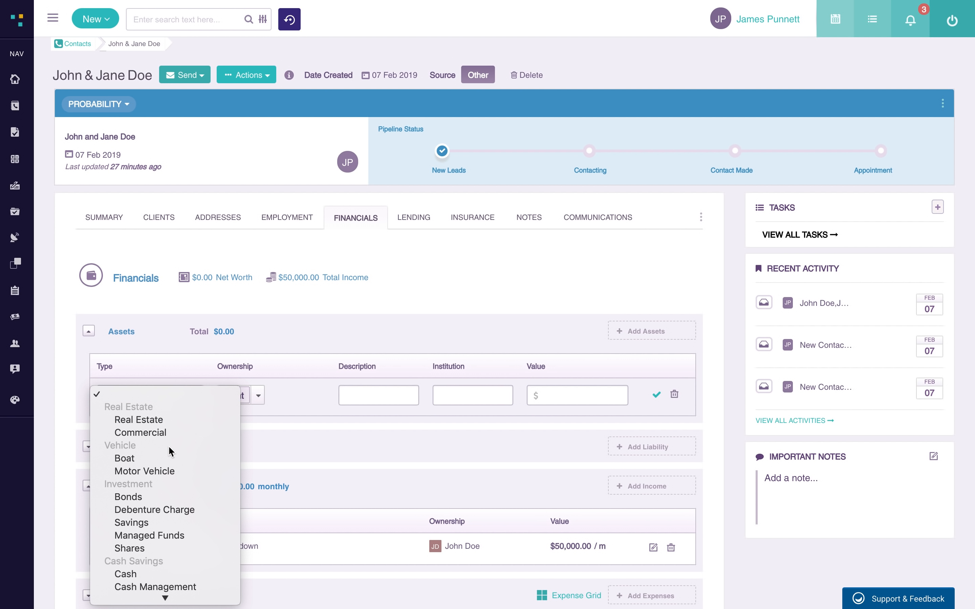
left_click(164, 464)
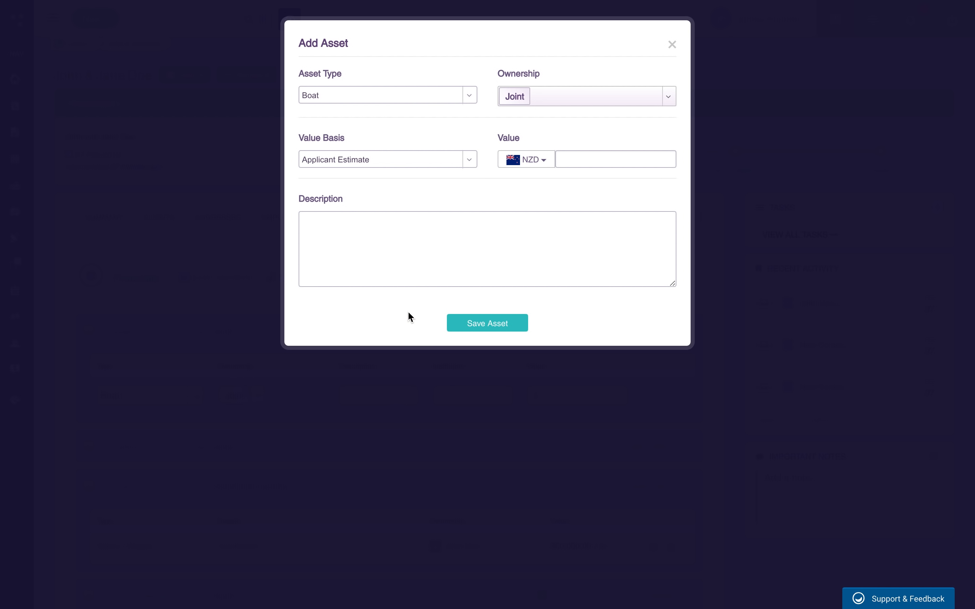
left_click(600, 160)
type("500000")
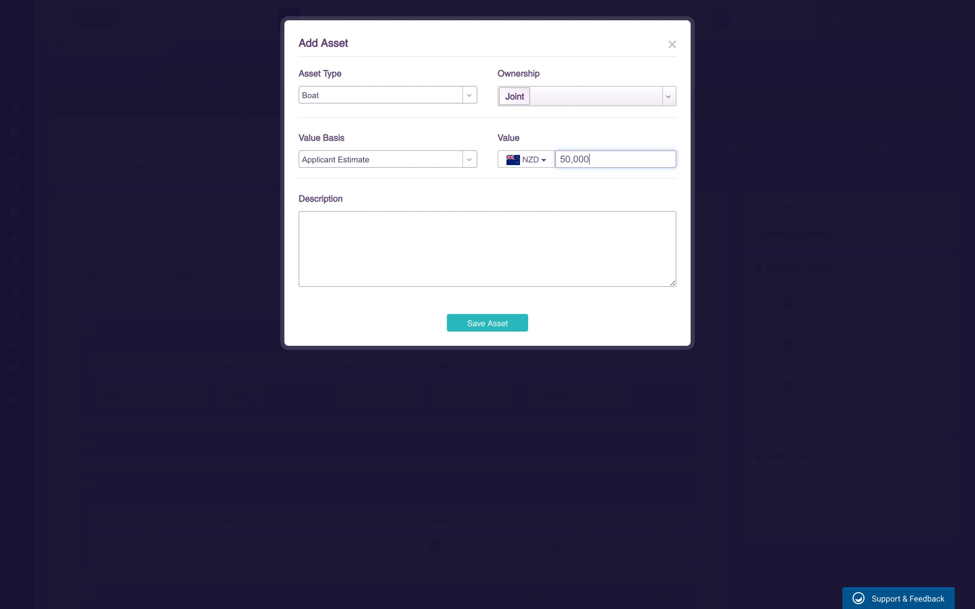
key("Tab")
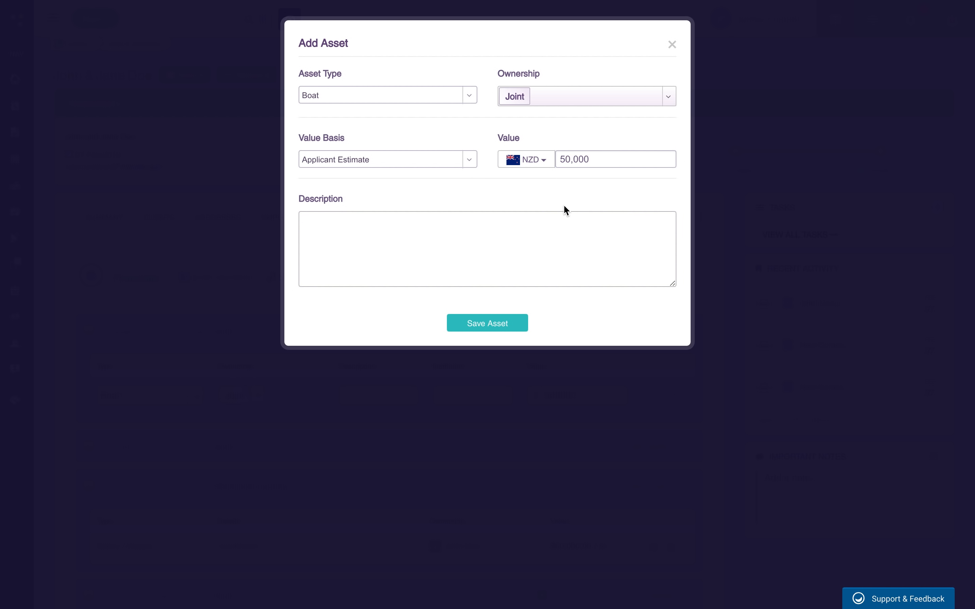
type("Yamaha P50")
left_click(505, 324)
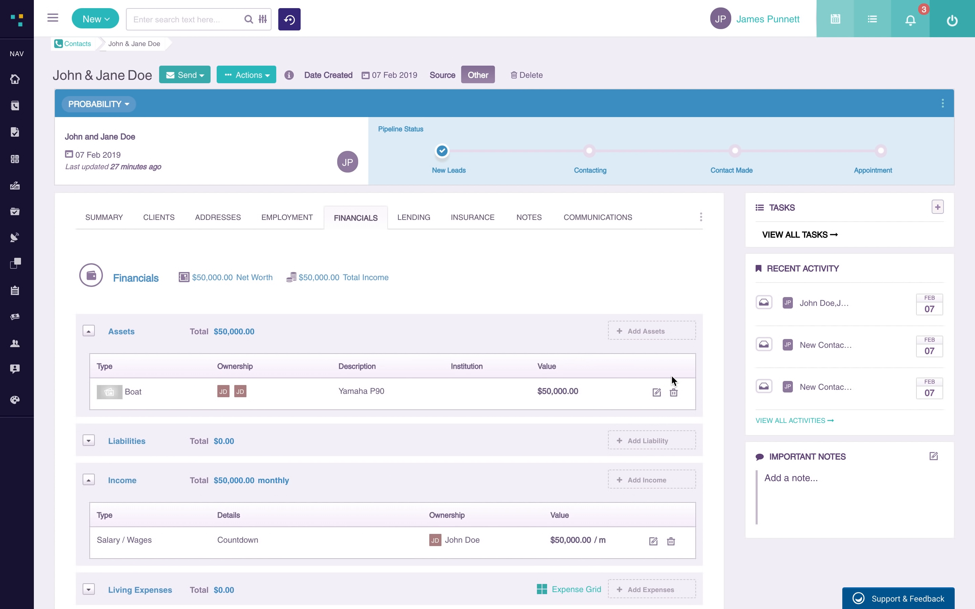
- Change the boat's ownership from joint to the first client alone and save it
left_click(657, 393)
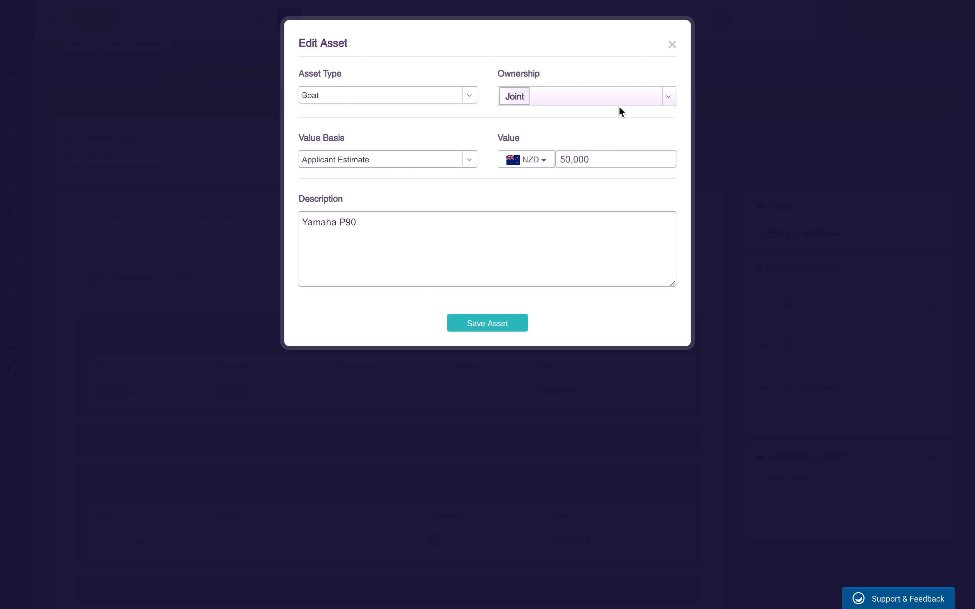
left_click(670, 98)
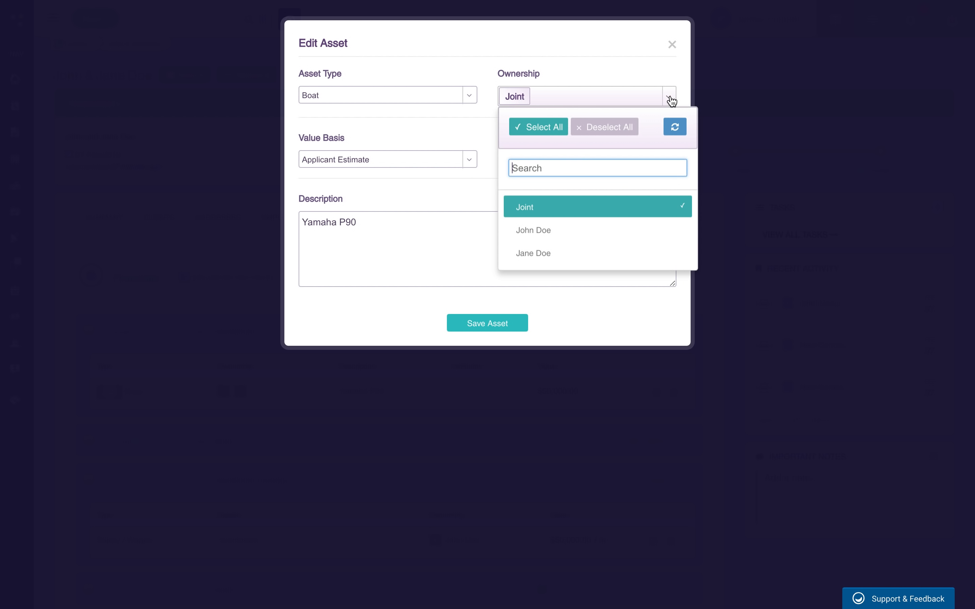
left_click(535, 232)
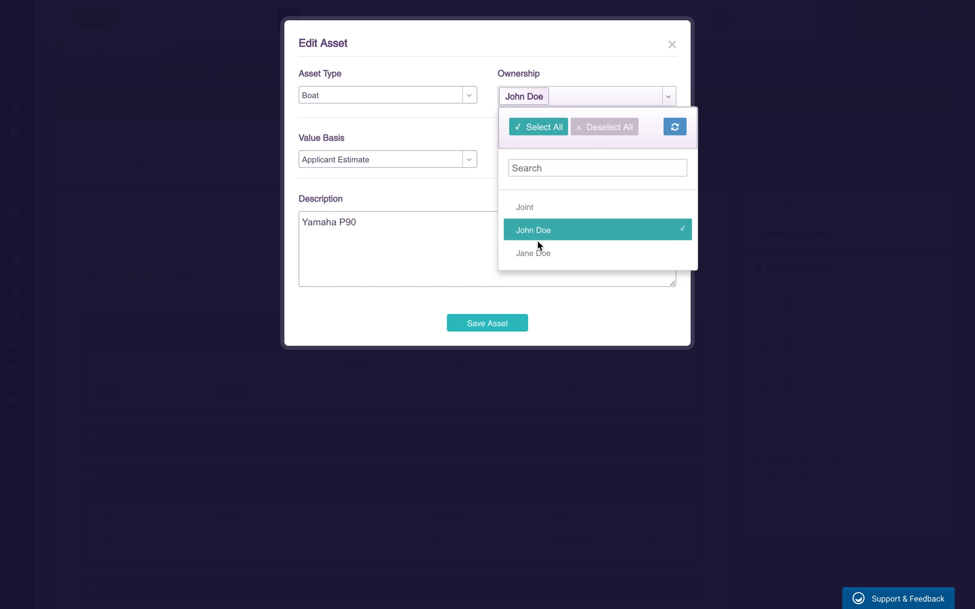
left_click(631, 68)
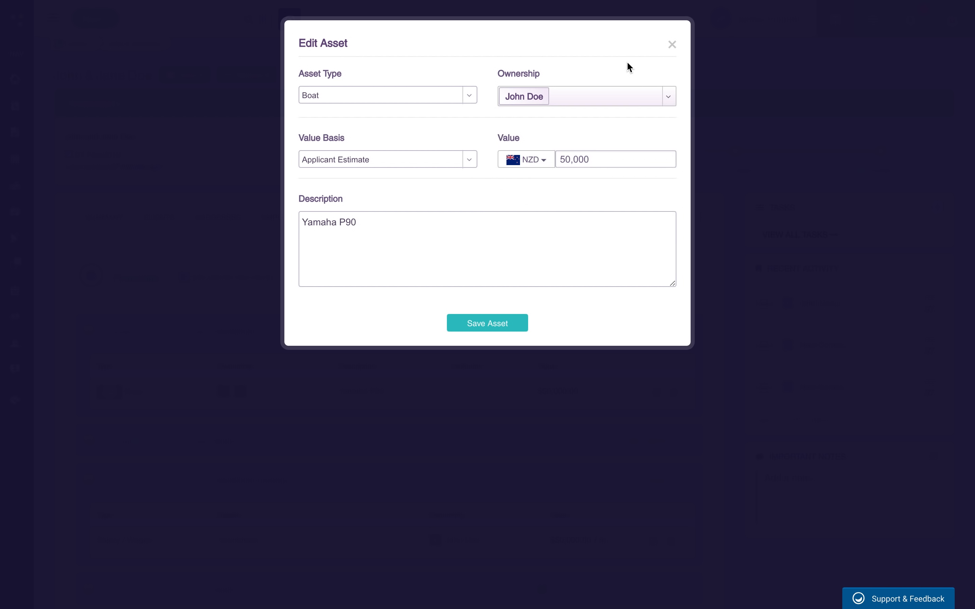
left_click(475, 321)
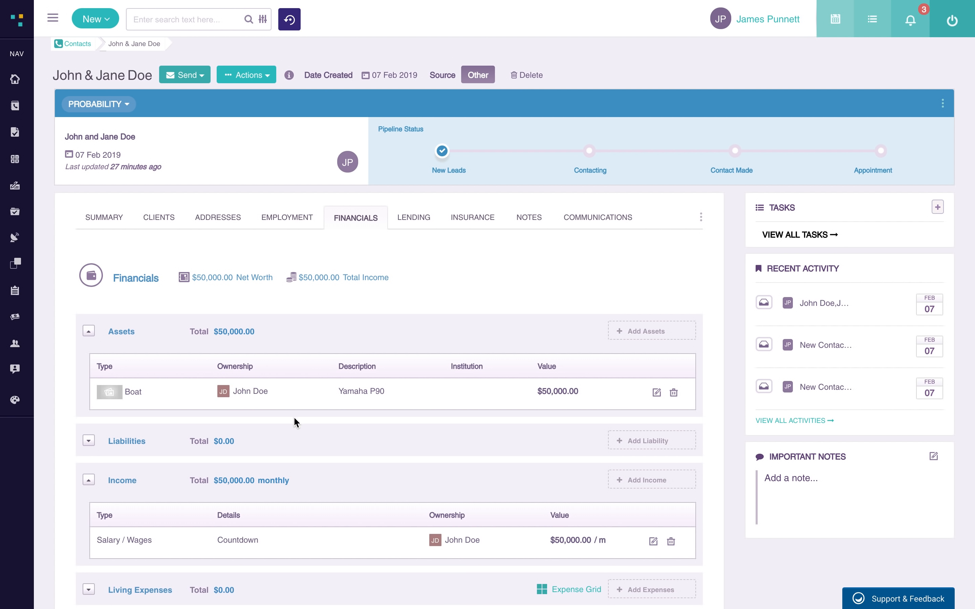
scroll(434, 412, "down", 2)
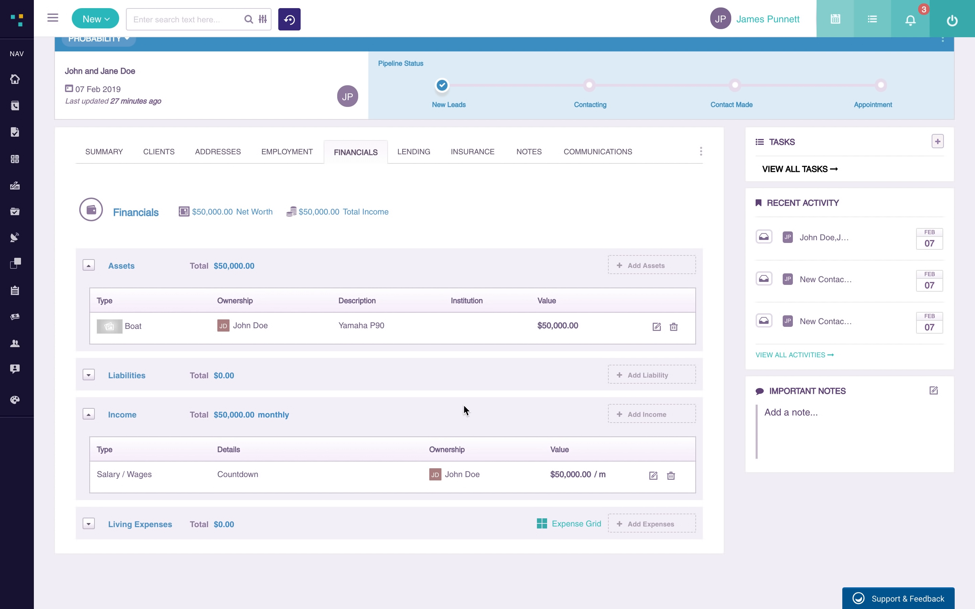
- Start a Credit Card liability with creditor ANZ and card type VISA
left_click(672, 381)
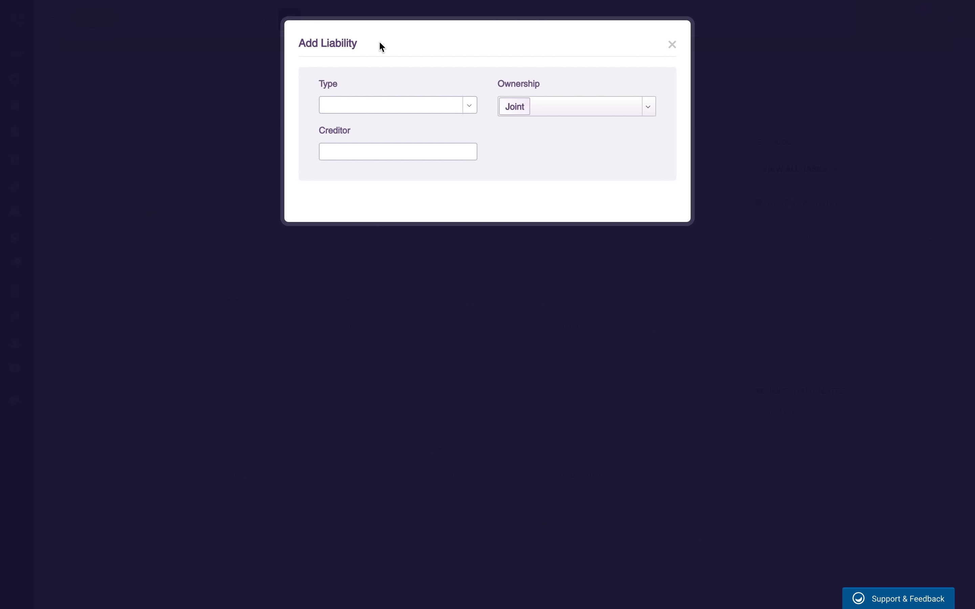
left_click(441, 106)
left_click(410, 161)
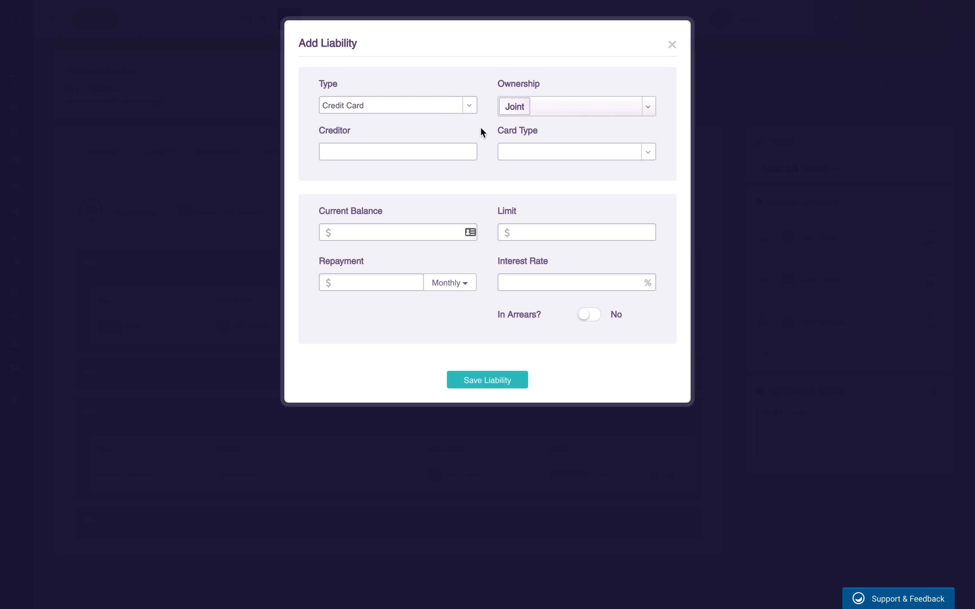
type("ANZ")
left_click(614, 156)
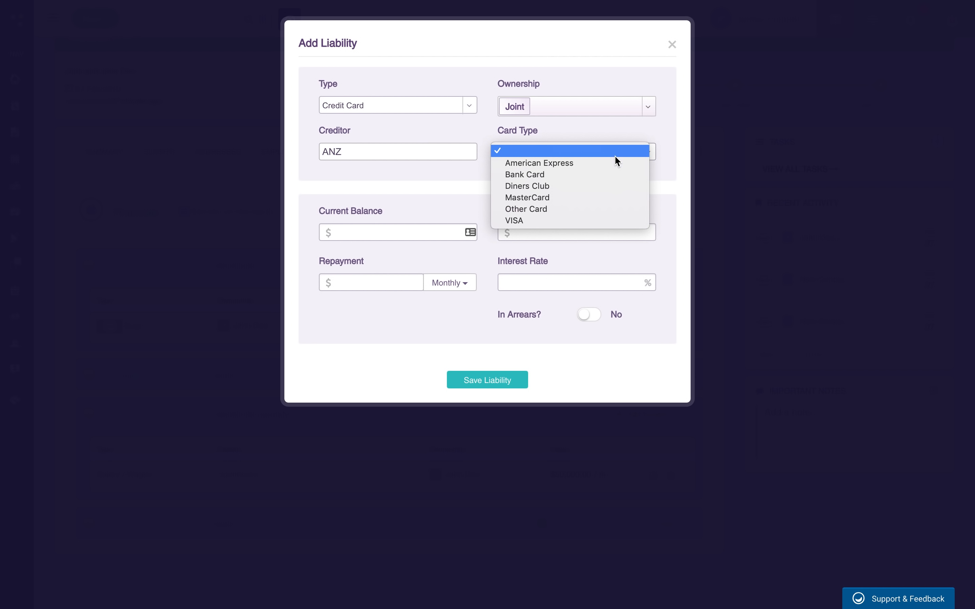
left_click(584, 221)
- Enter balance 10,000, limit 15,000, monthly repayment 1,234 and the interest rate, then save
left_click(396, 238)
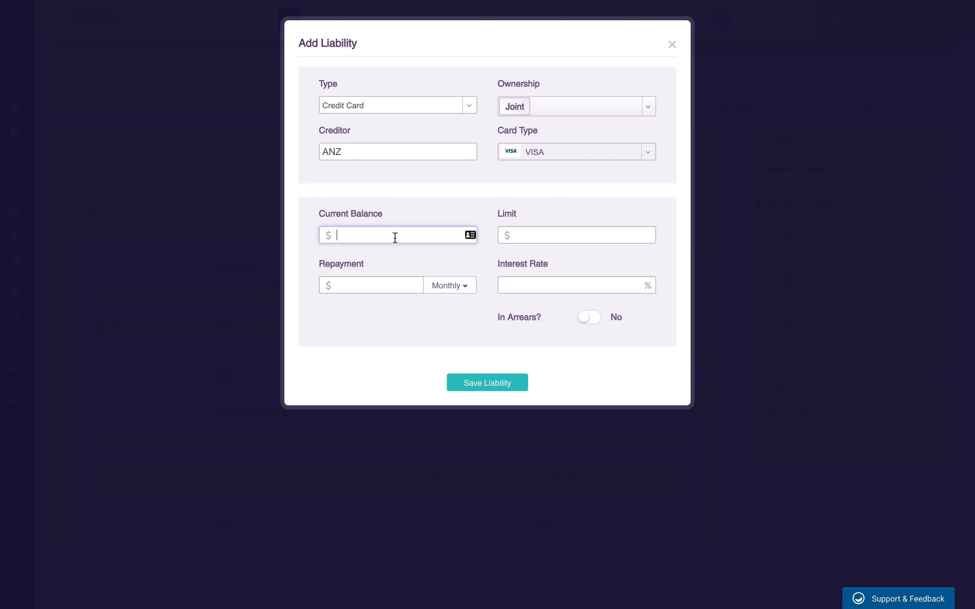
type("100000")
left_click(512, 231)
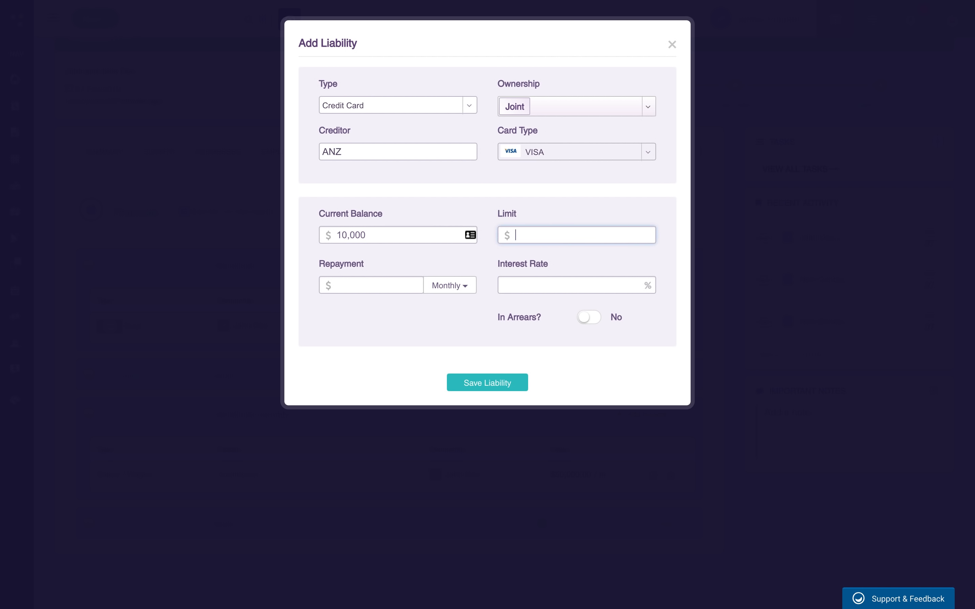
type("150000")
left_click(390, 284)
type("1234")
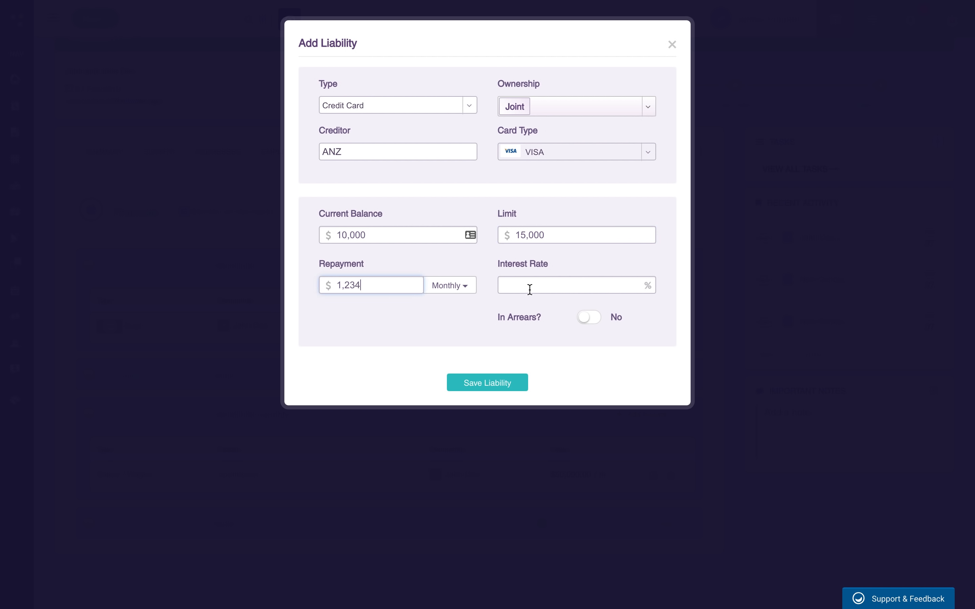
left_click(533, 287)
type("5.6")
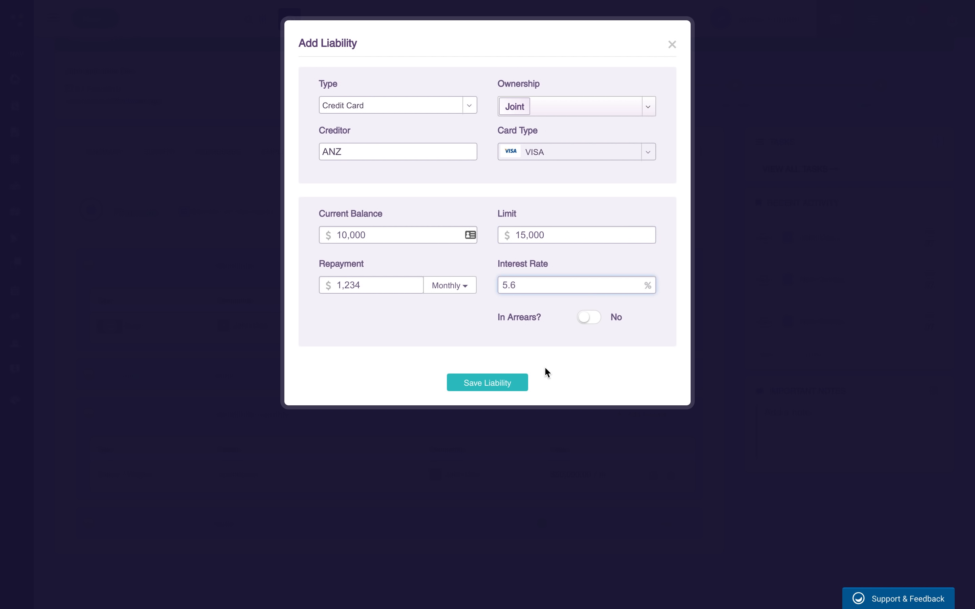
left_click(509, 386)
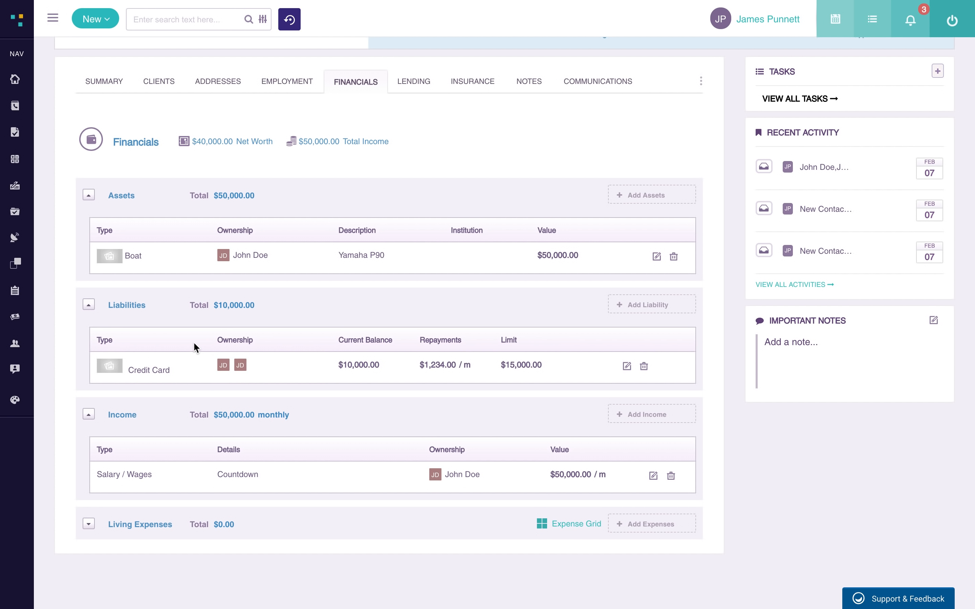
scroll(242, 395, "down", 1)
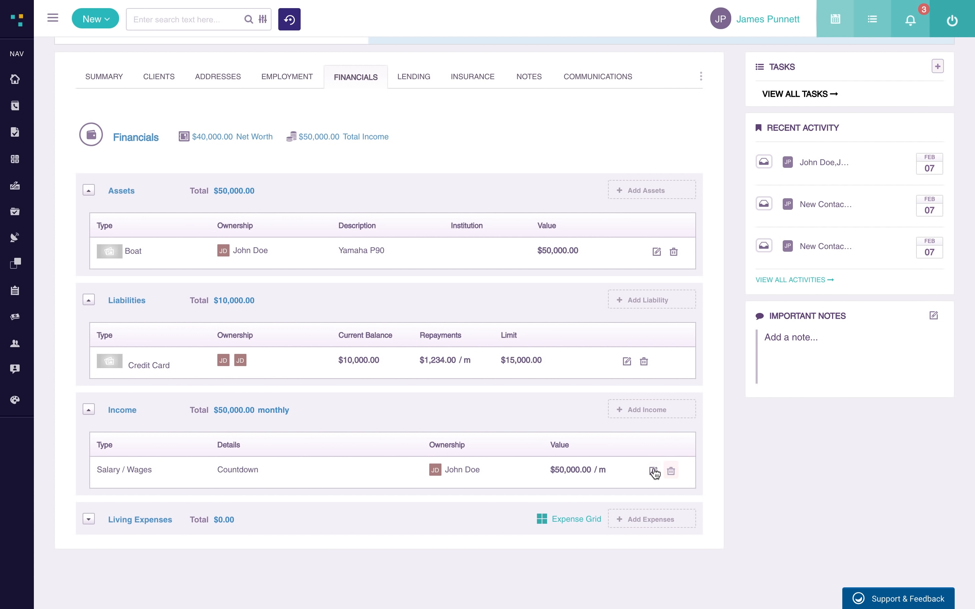
- Add a yearly 10,000 Bonus income linked to the Countdown employment
left_click(655, 411)
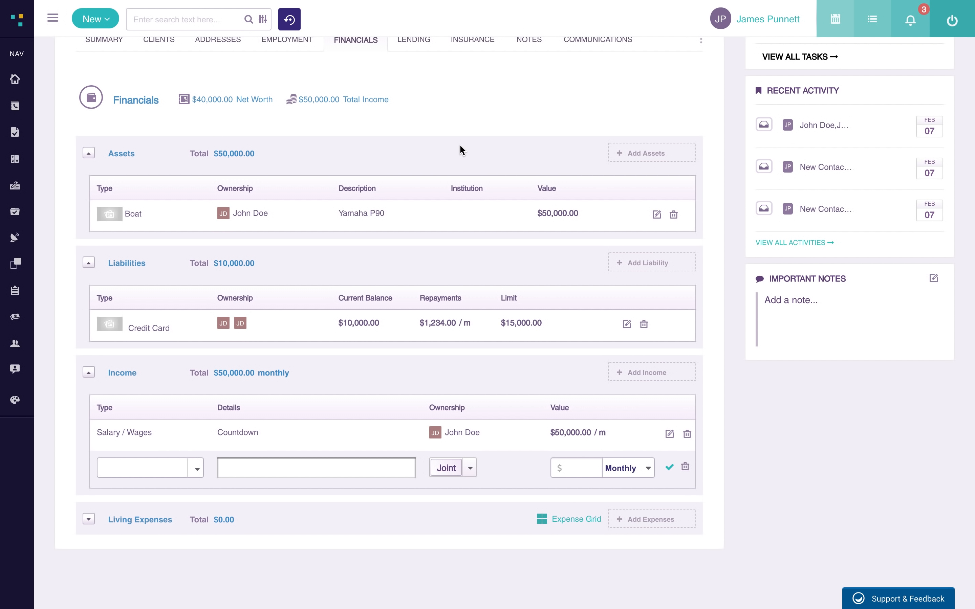
left_click(155, 469)
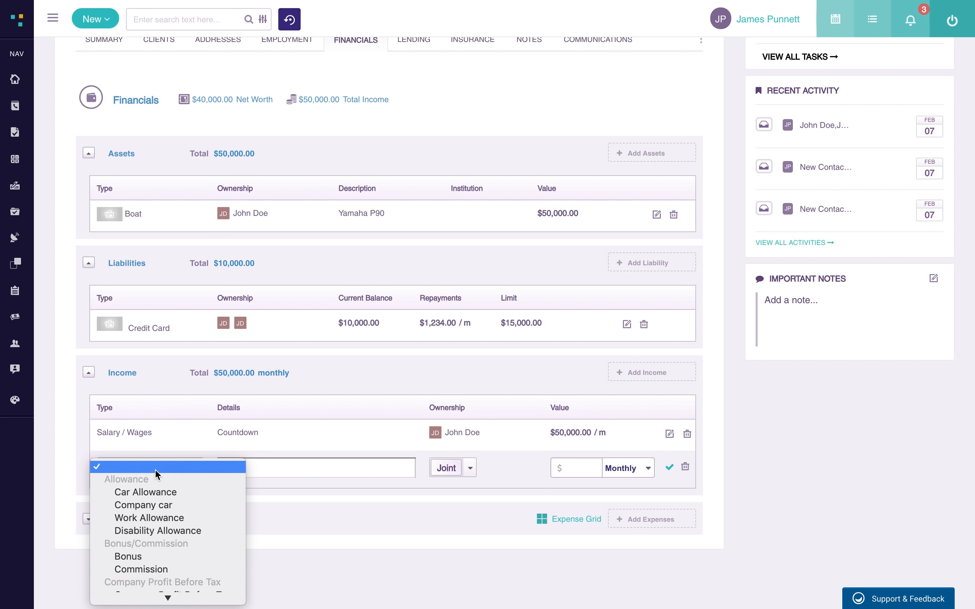
left_click(142, 399)
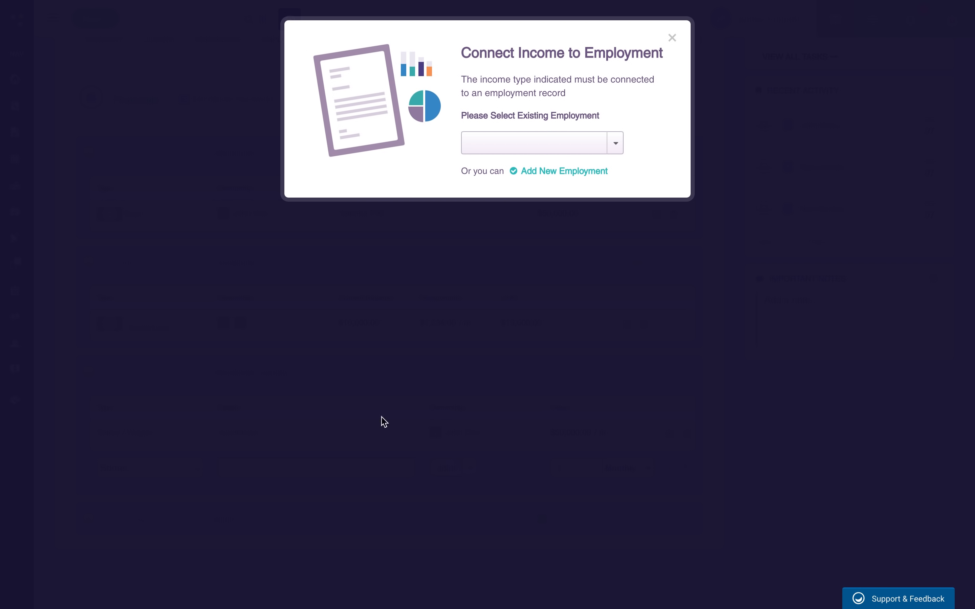
left_click(592, 142)
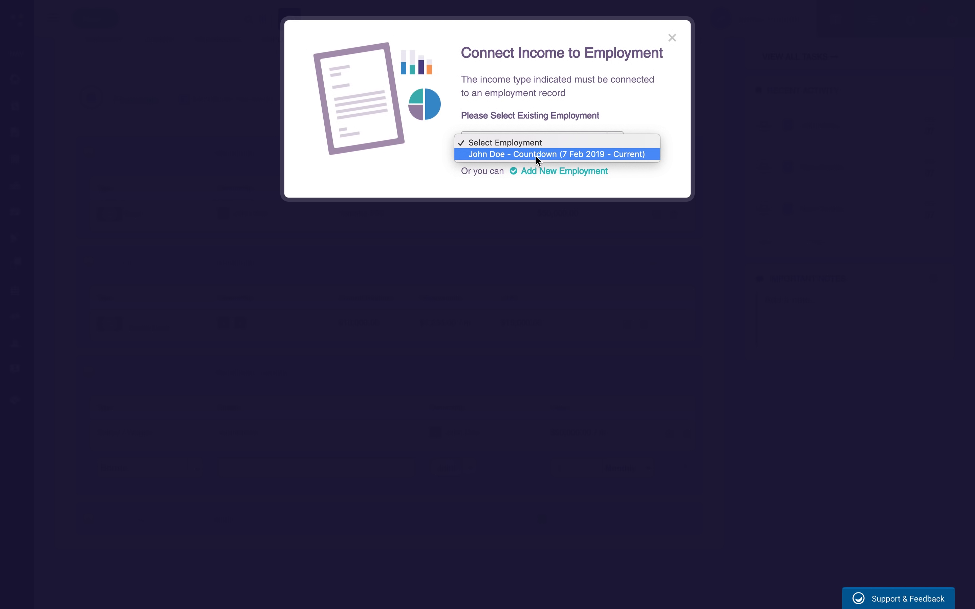
left_click(518, 158)
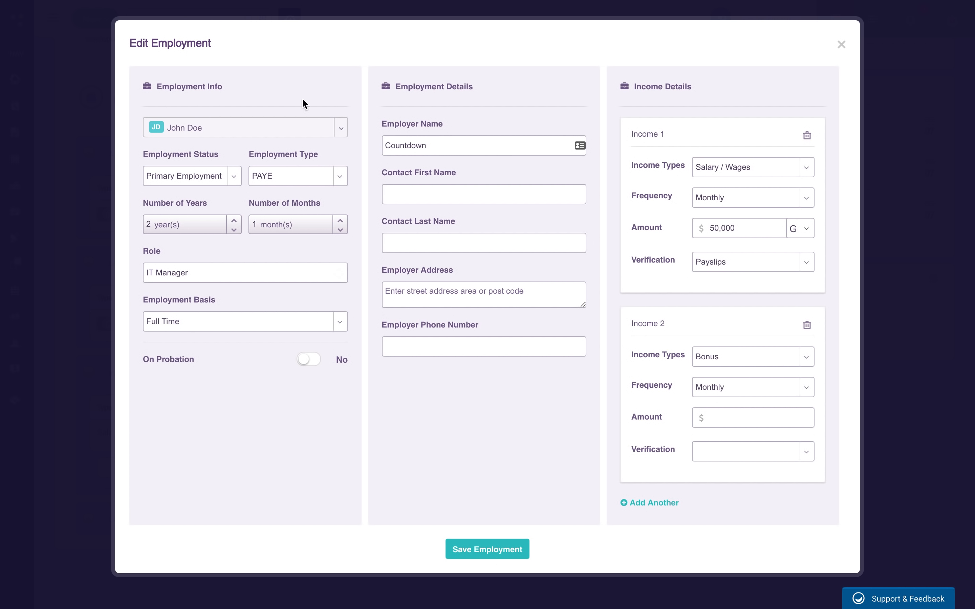
left_click(736, 421)
type("1000")
left_click(744, 387)
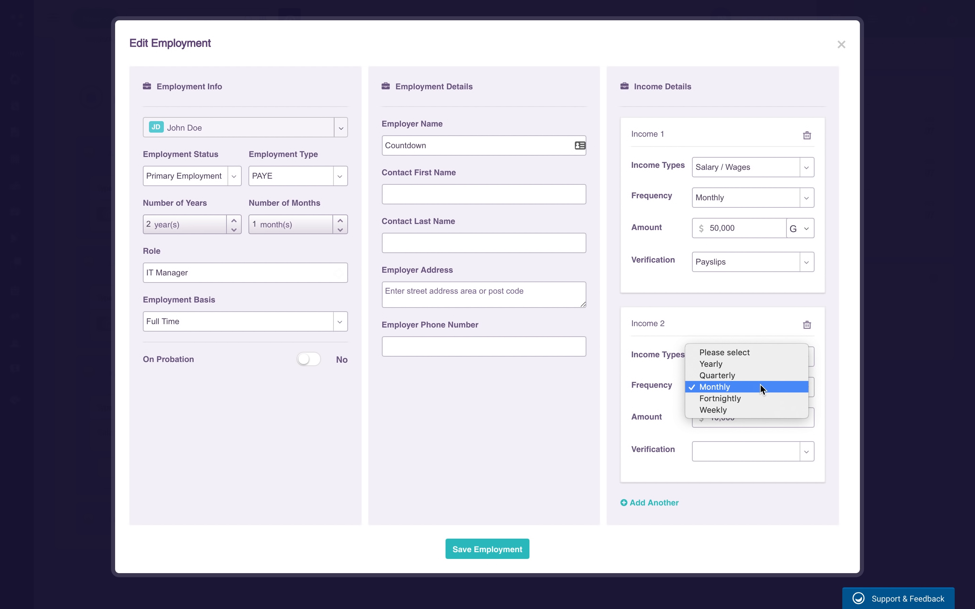
left_click(750, 365)
- Make the salary yearly, set the bonus verification to IR3, and save the employment
left_click(797, 200)
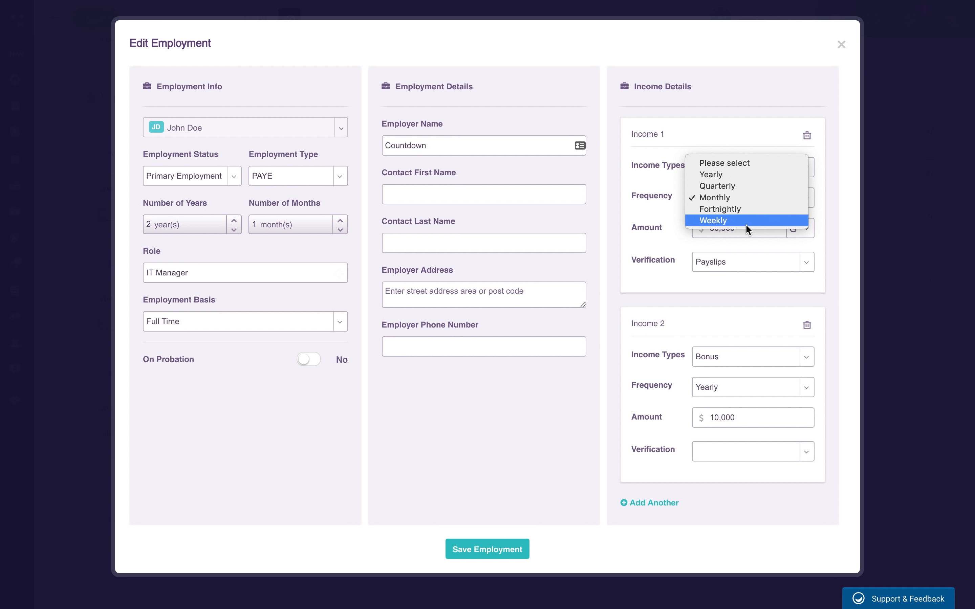
left_click(741, 174)
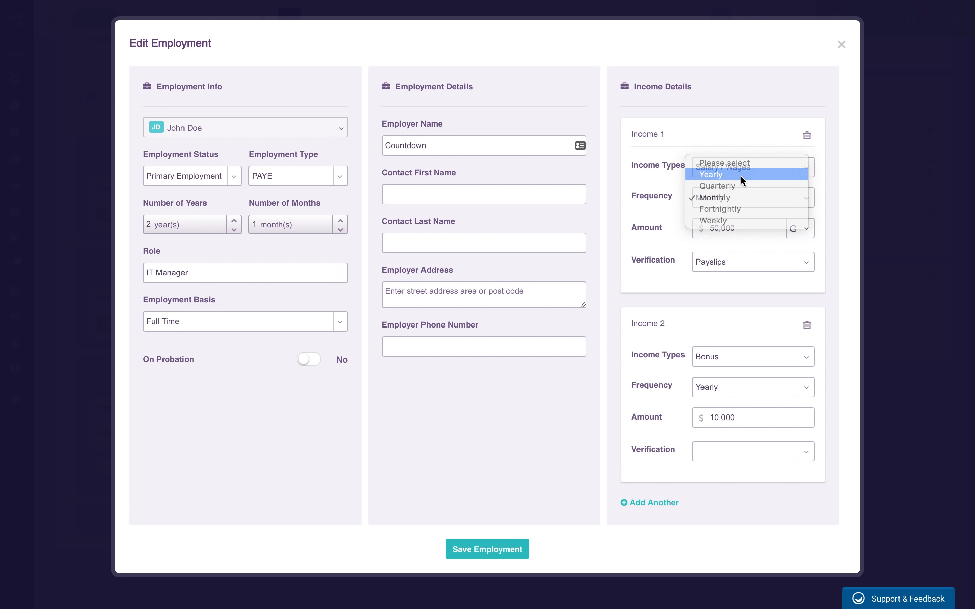
left_click(772, 456)
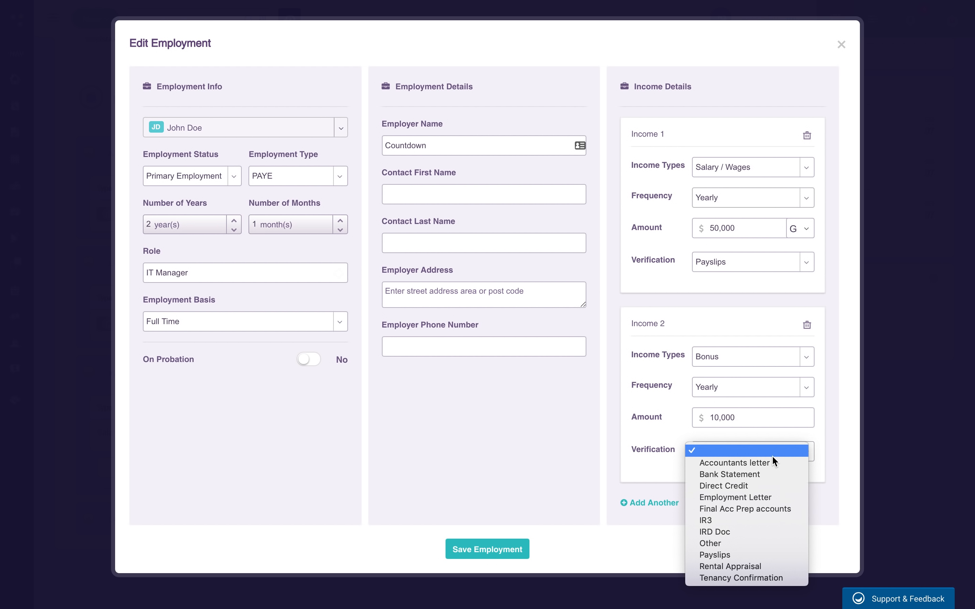
left_click(749, 520)
left_click(487, 549)
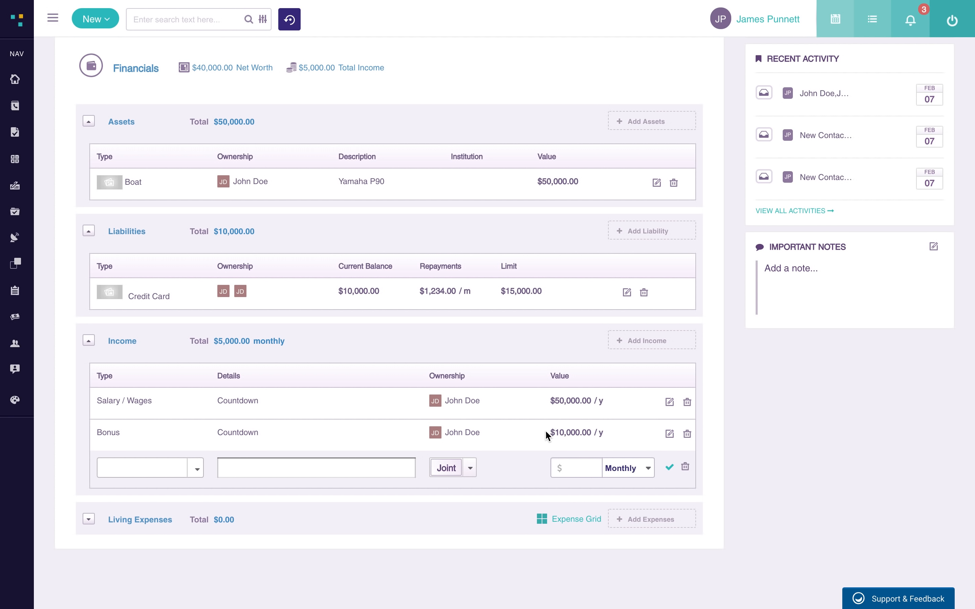
- Delete the blank income row and add a $240 monthly Basic Living Expenses - Electricity entry
left_click(685, 468)
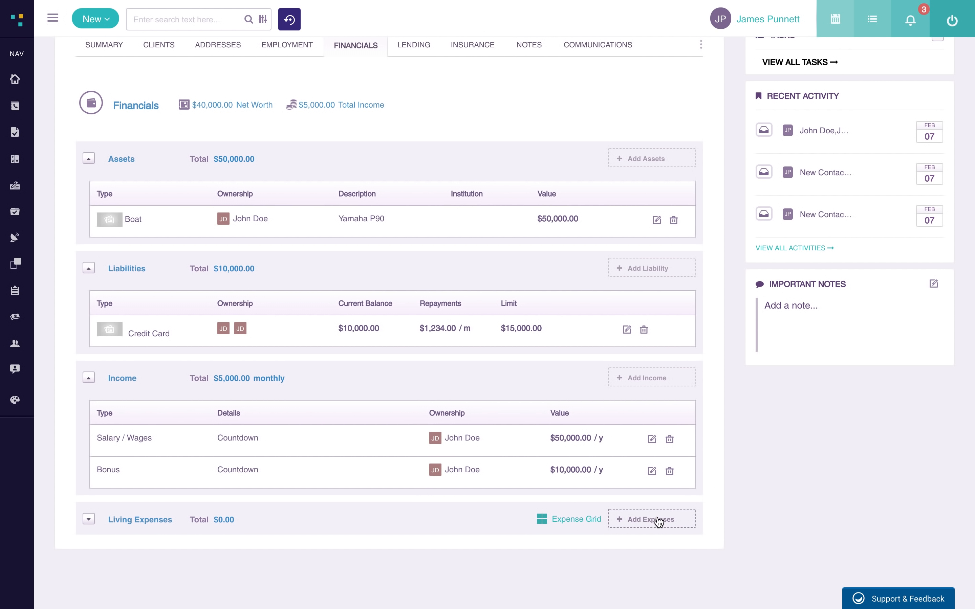
left_click(659, 522)
left_click(187, 517)
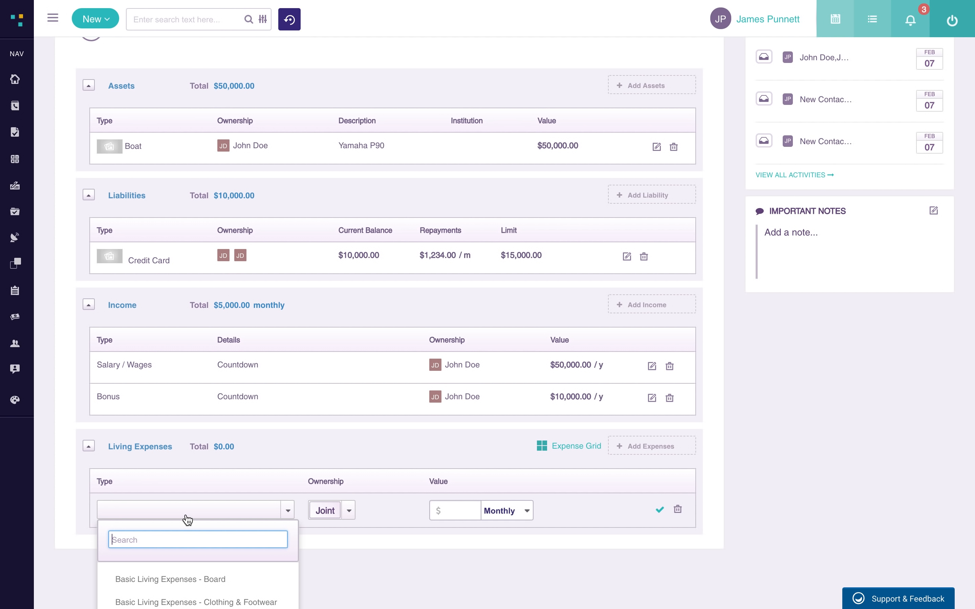
scroll(188, 520, "down", 2)
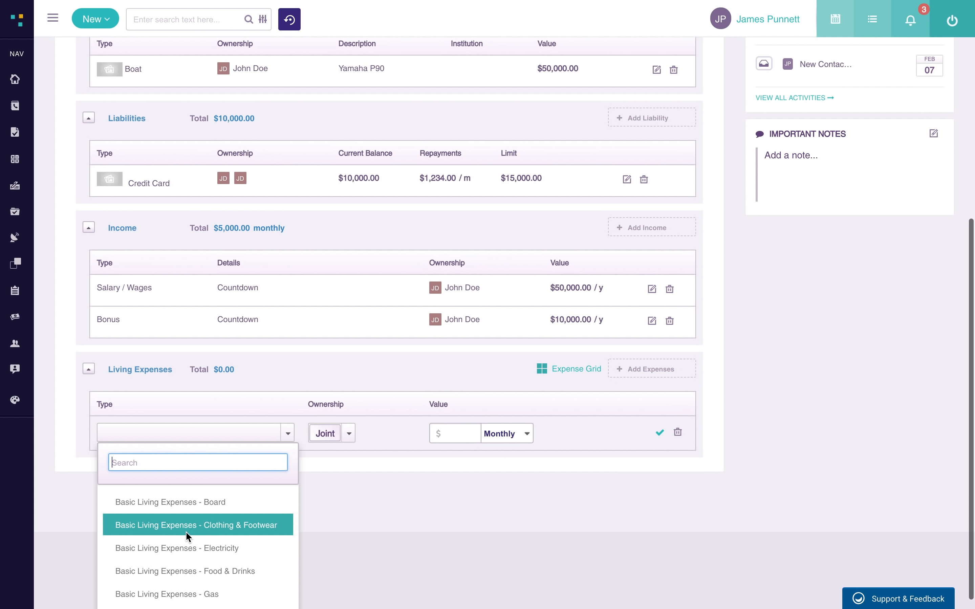
left_click(200, 549)
left_click(464, 512)
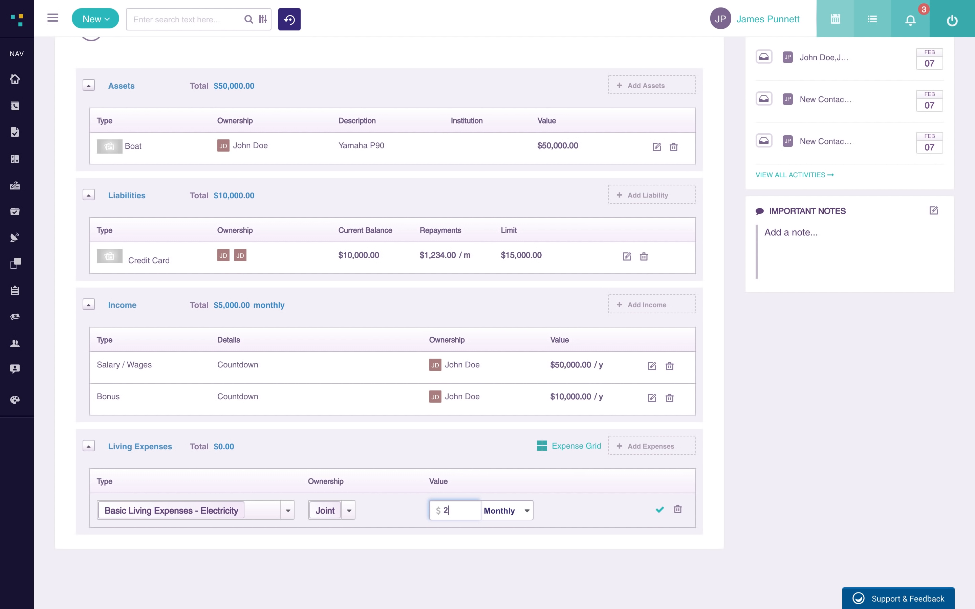
left_click(660, 510)
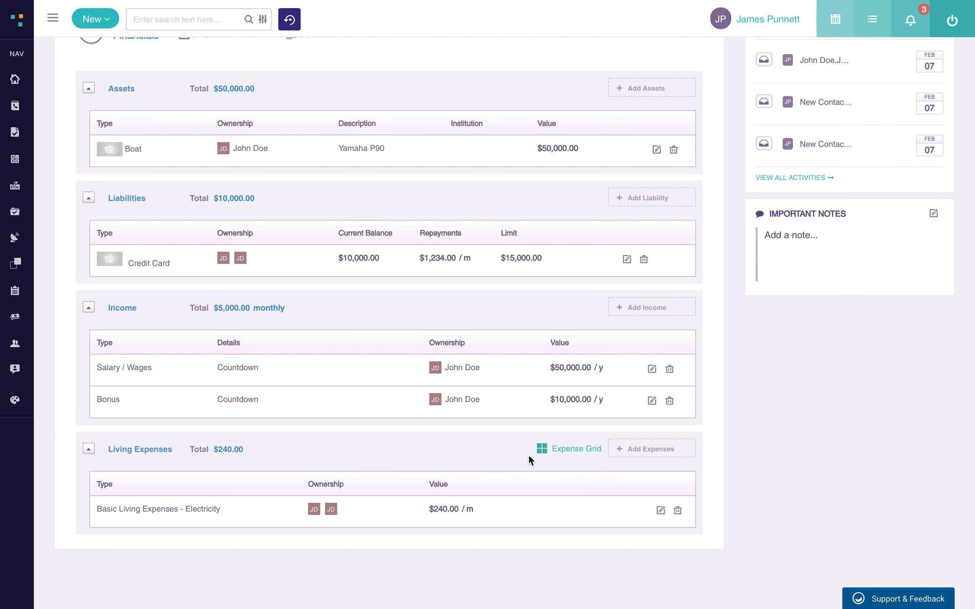
left_click(571, 447)
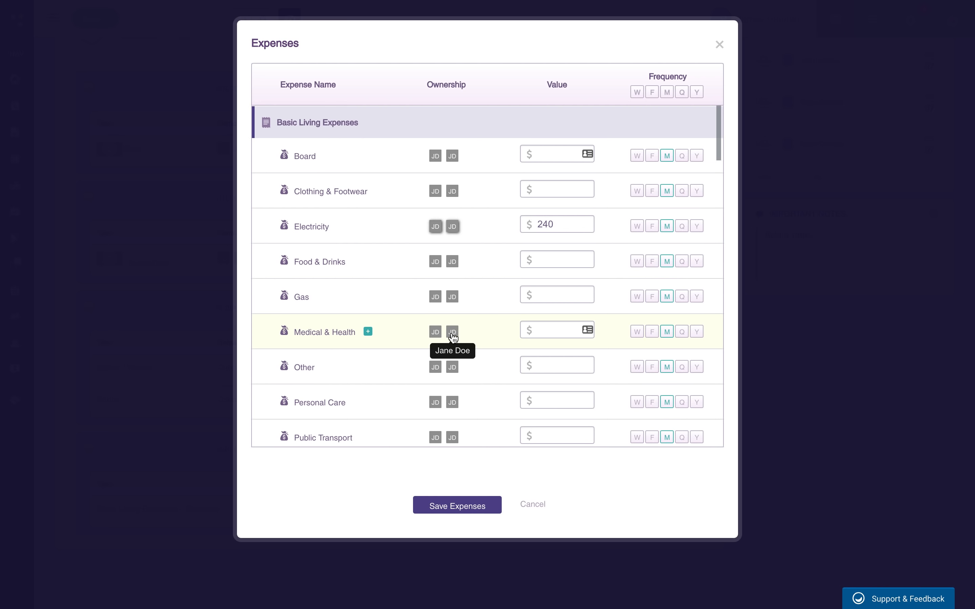
- Enter Gas at $500 per month in the expense grid and save, totalling $740
left_click(460, 300)
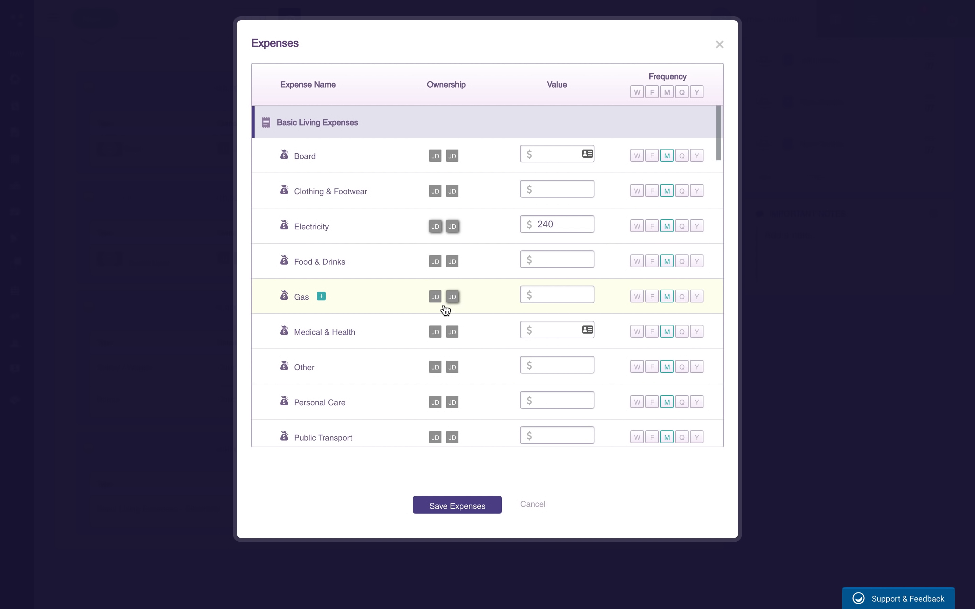
left_click(435, 298)
left_click(435, 297)
left_click(453, 297)
left_click(557, 294)
type("500")
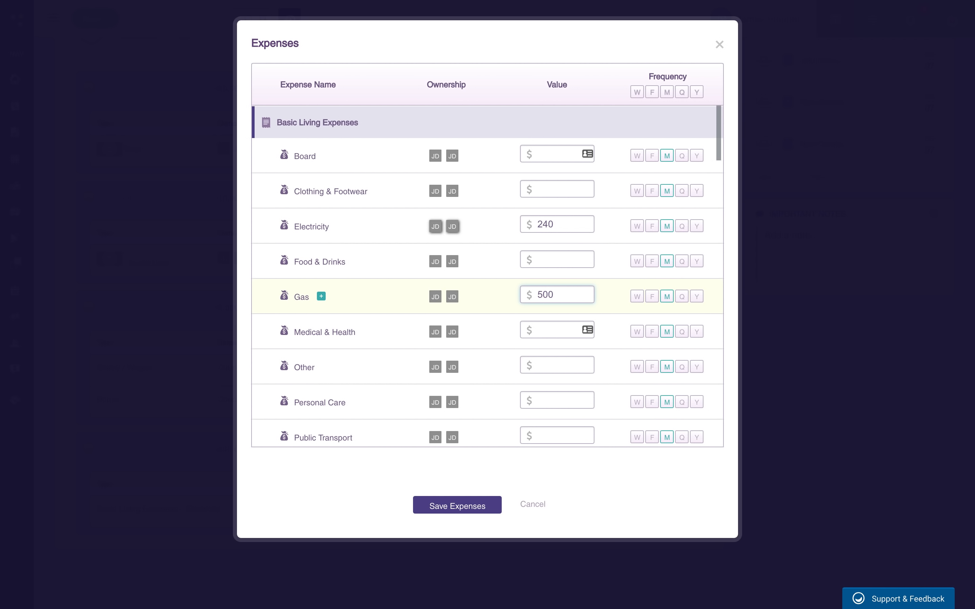
key("Tab")
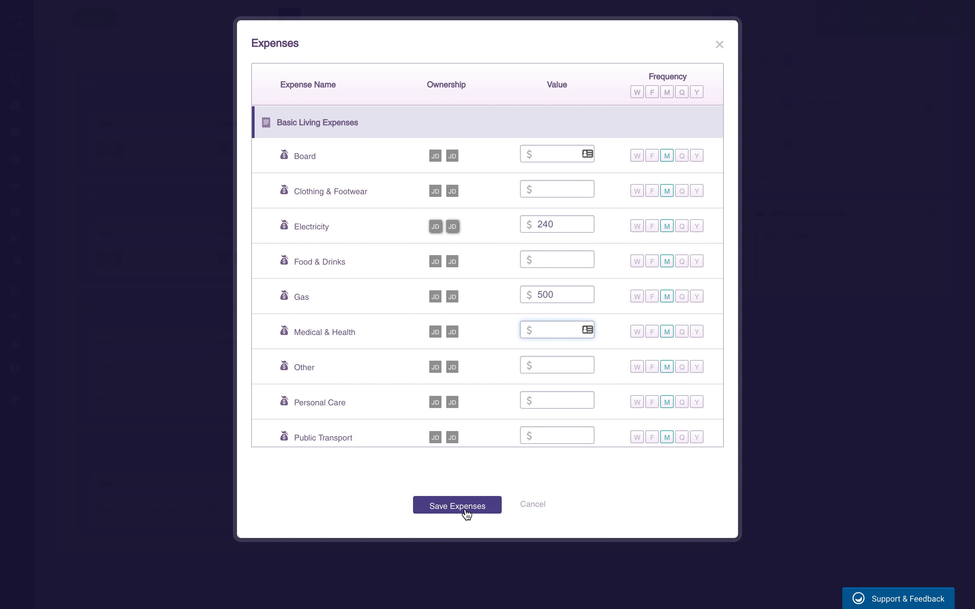
scroll(521, 335, "down", 10)
scroll(521, 335, "down", 20)
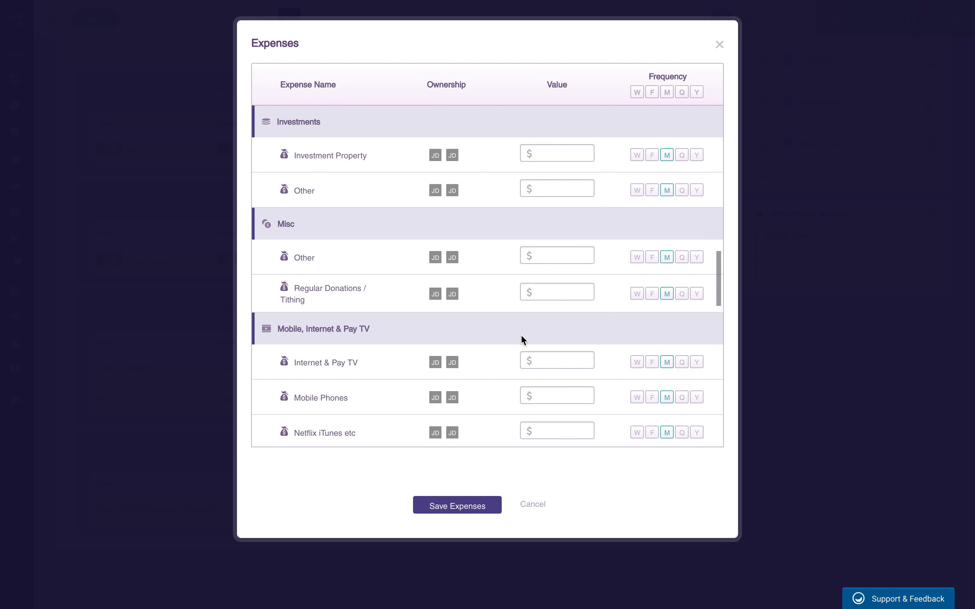
left_click(445, 508)
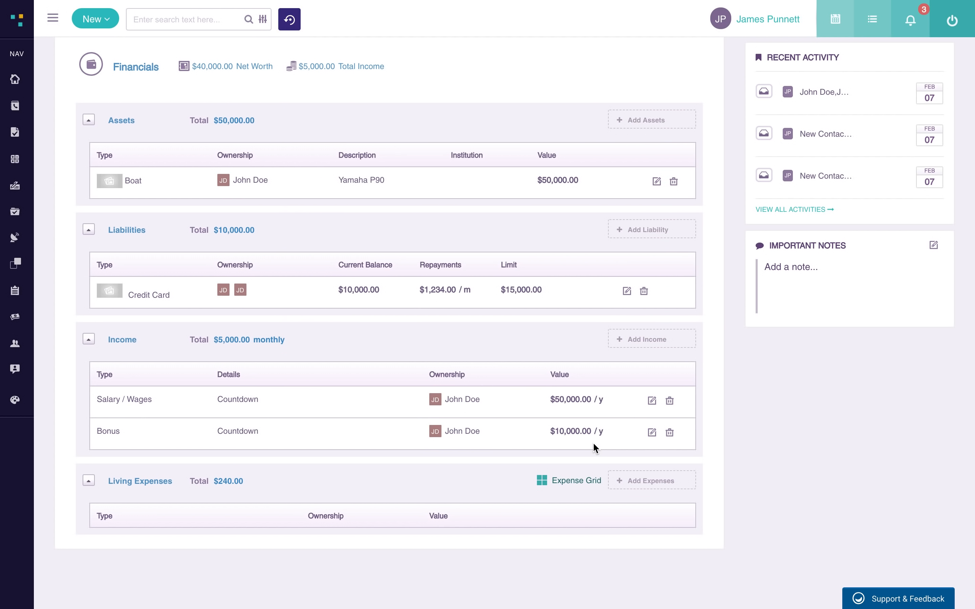
scroll(405, 466, "down", 3)
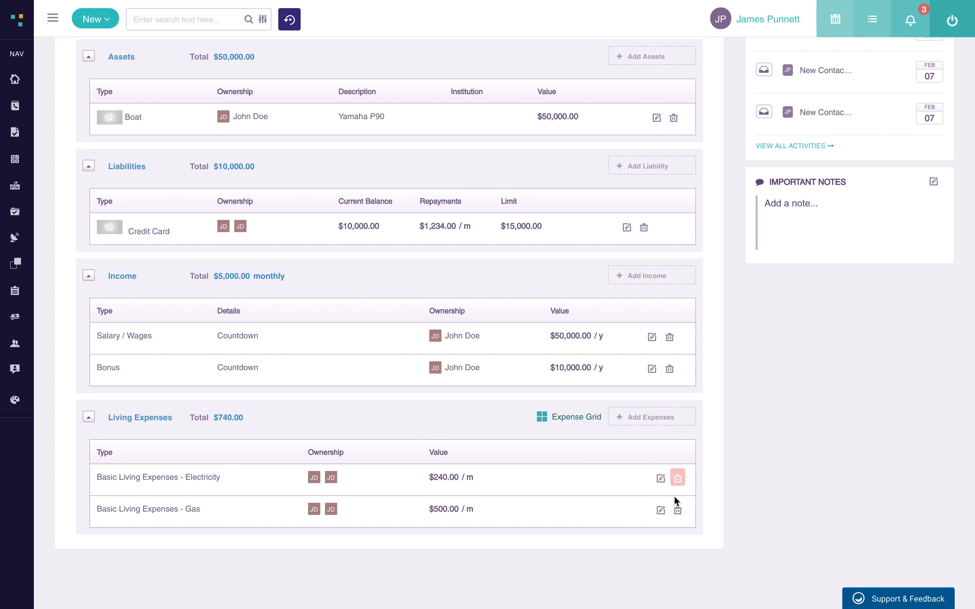
scroll(584, 423, "up", 3)
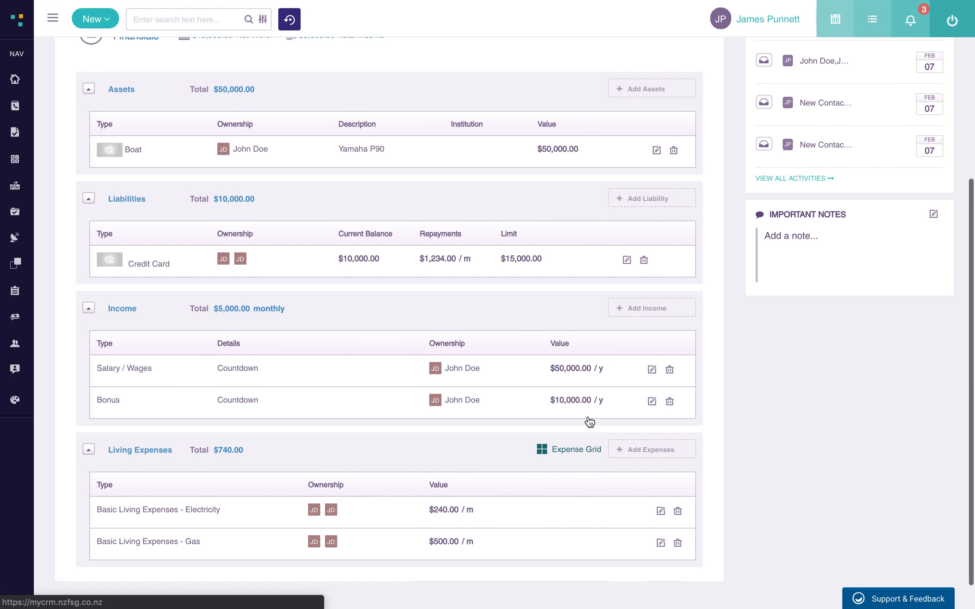
scroll(589, 422, "up", 4)
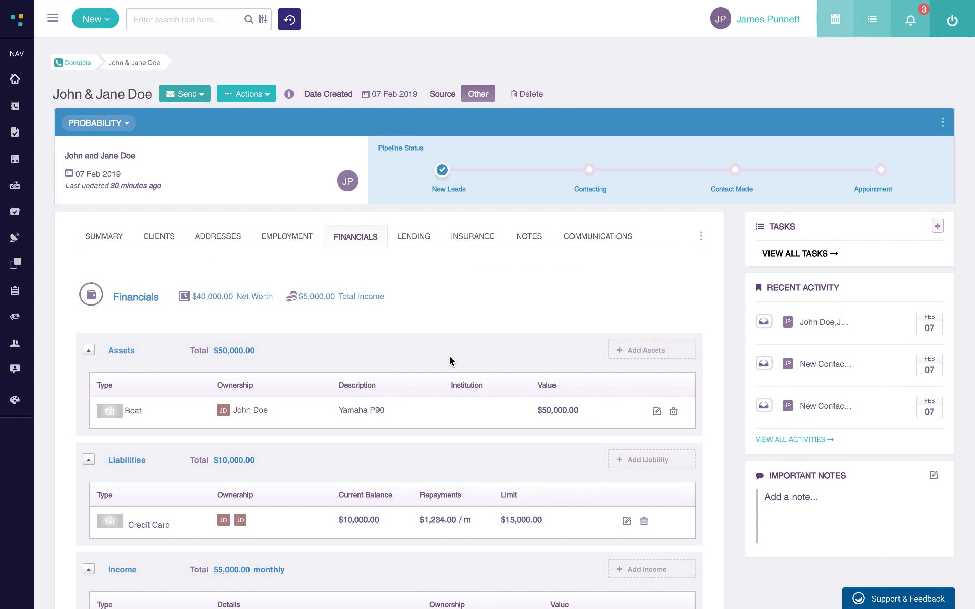
- Show the Lending section, look through the Add Existing Loan form, and cancel it
left_click(420, 244)
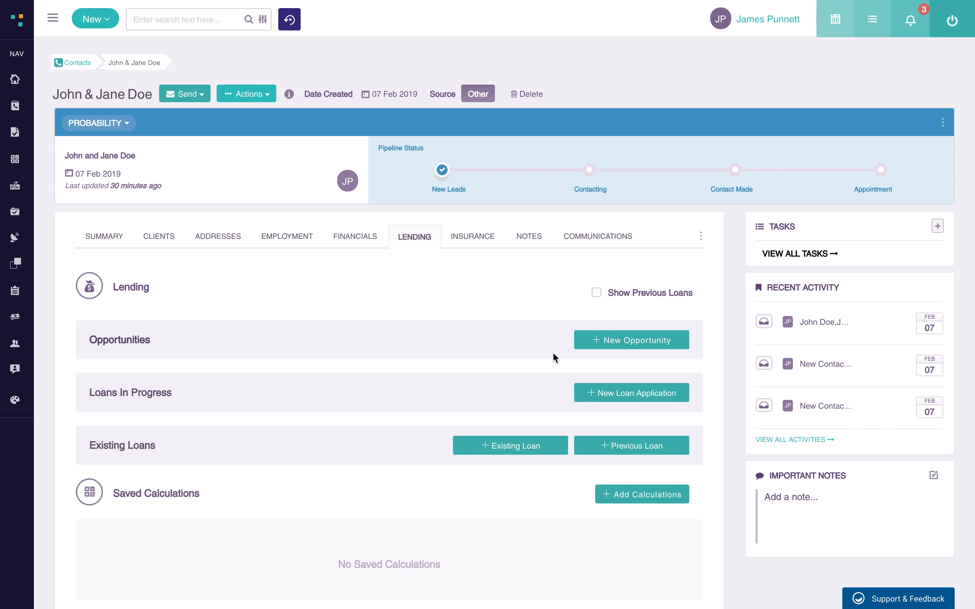
scroll(707, 359, "down", 1)
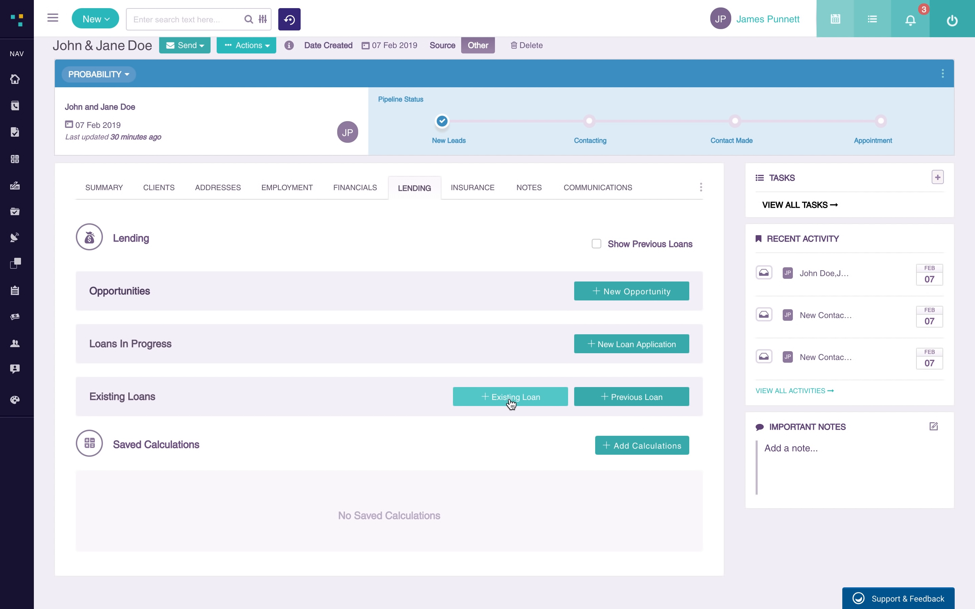
left_click(491, 401)
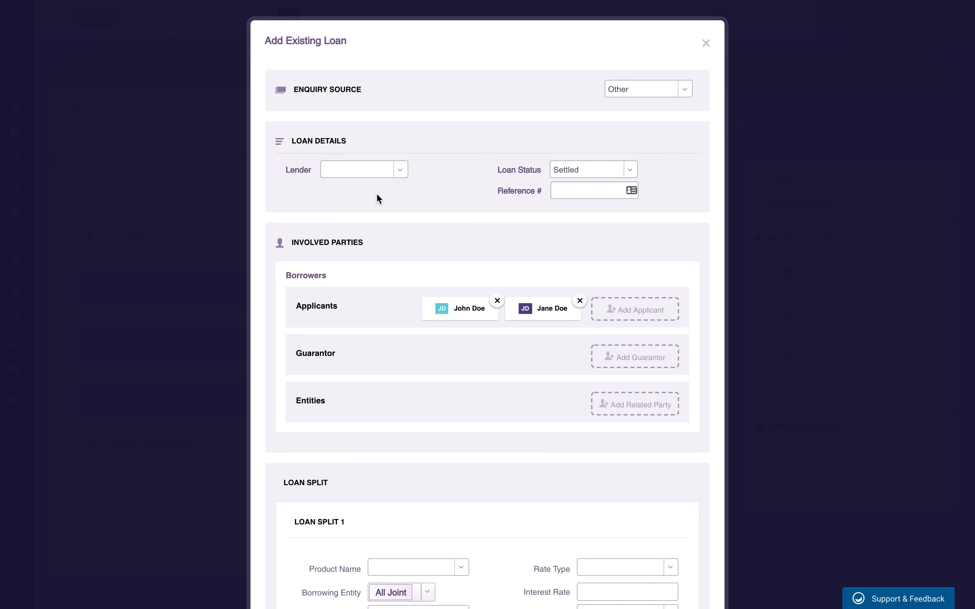
scroll(446, 205, "down", 7)
scroll(445, 211, "down", 1)
scroll(490, 256, "down", 2)
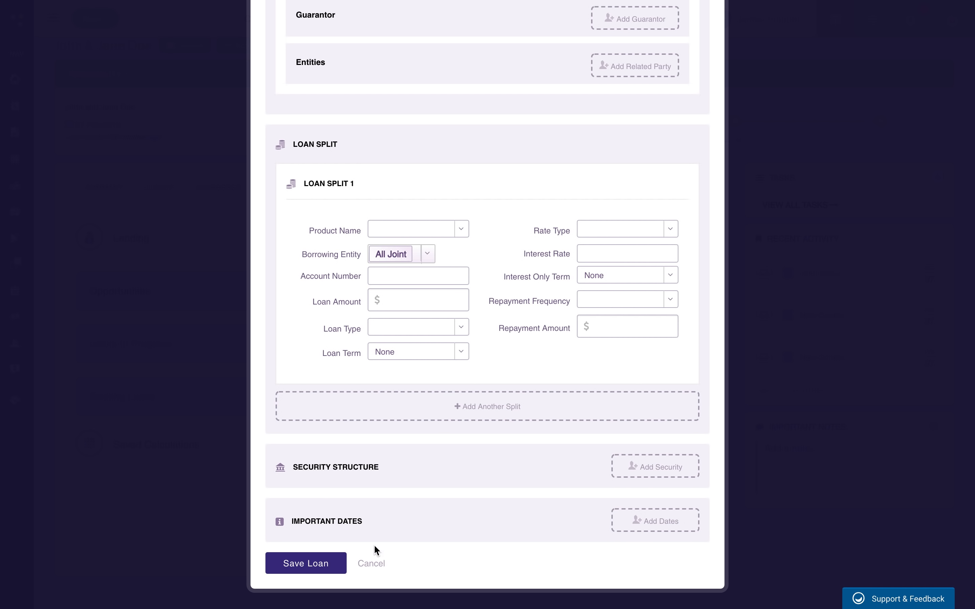
scroll(428, 218, "up", 6)
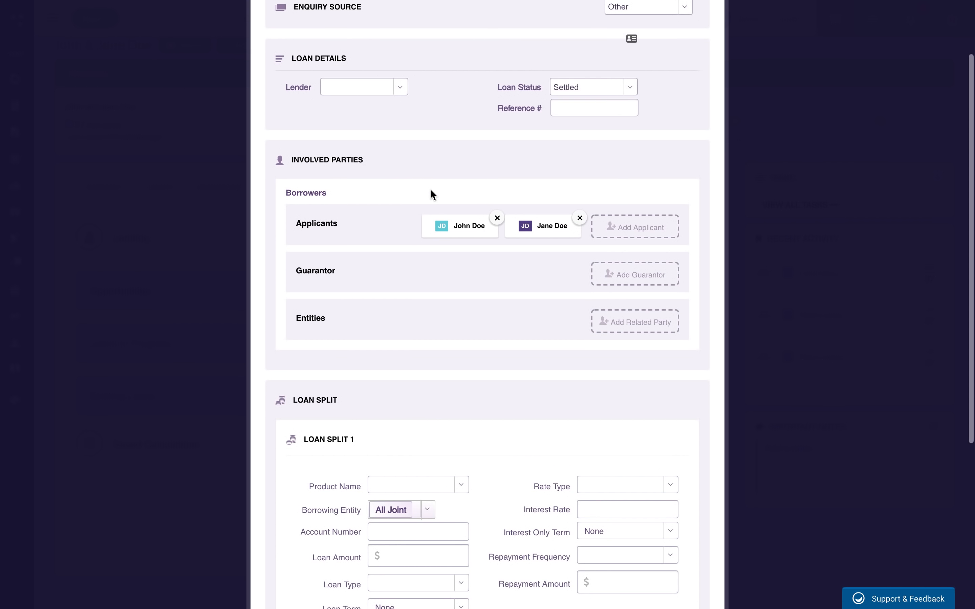
scroll(431, 189, "down", 6)
left_click(376, 562)
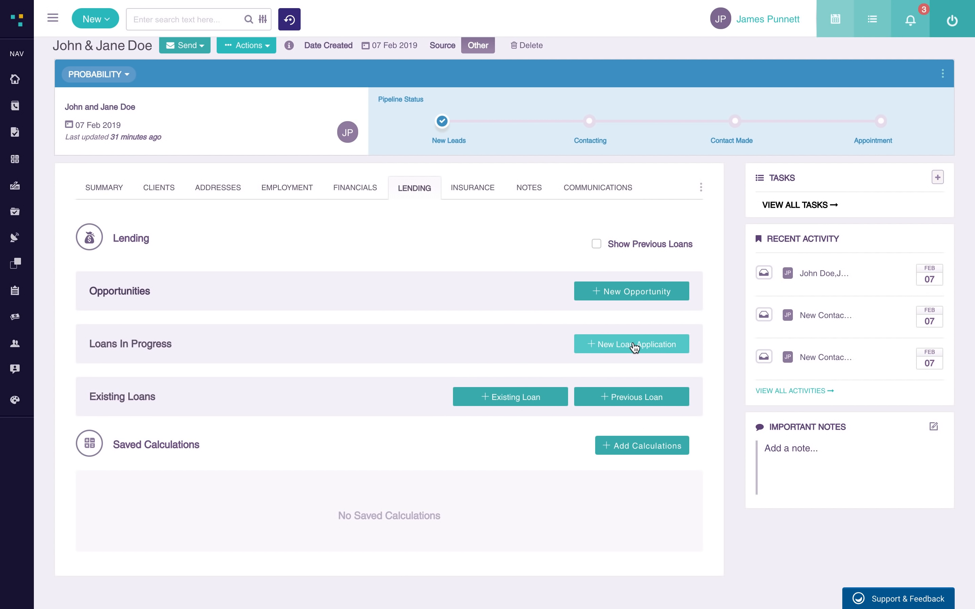
- Start a new opportunity named First Home
left_click(628, 295)
left_click(532, 111)
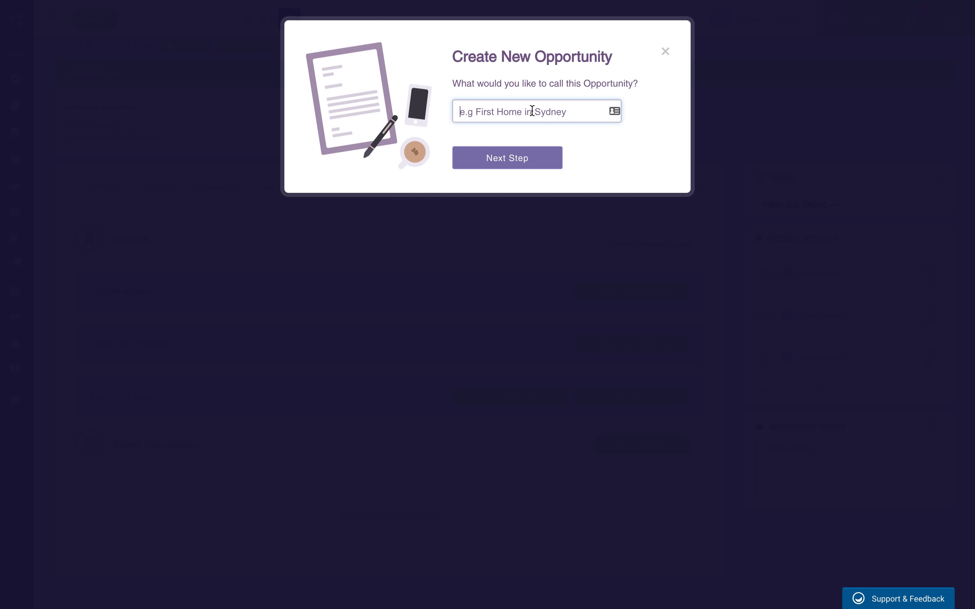
type("Firs")
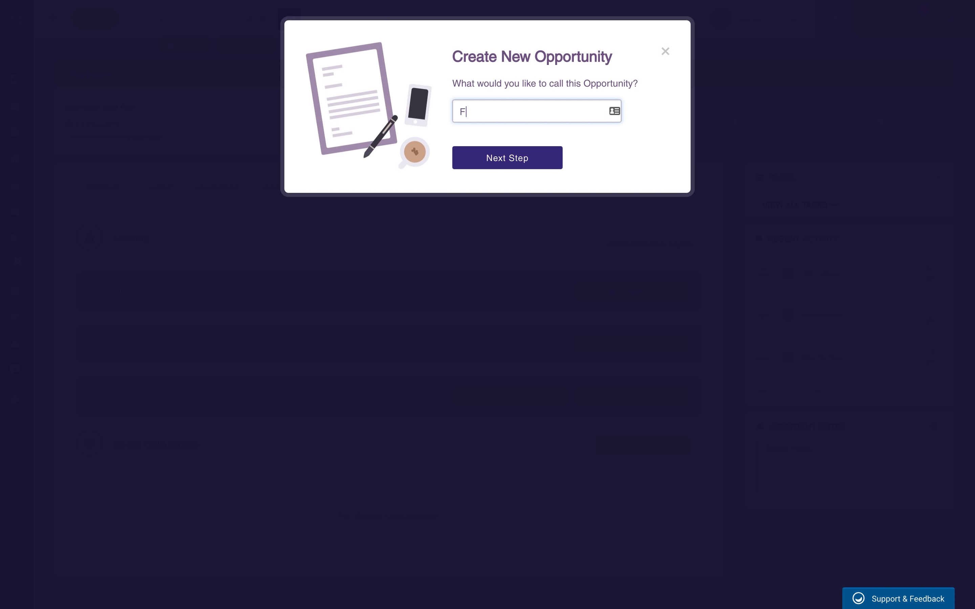
type("t Home")
left_click(507, 158)
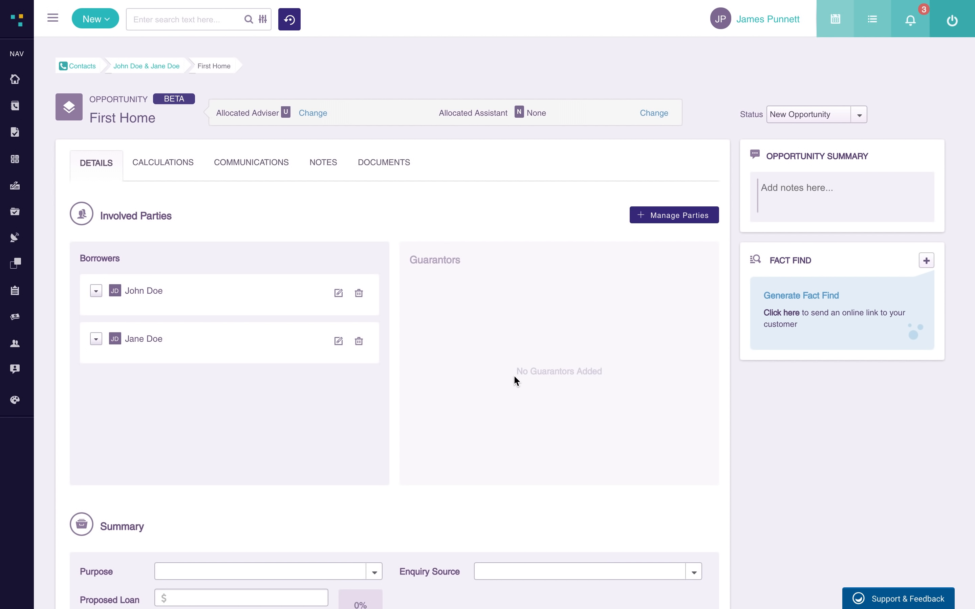
- Set purpose First Home Buyer, proposed loan 500,000 and security 760,000 for 65.79% LVR
scroll(401, 333, "down", 3)
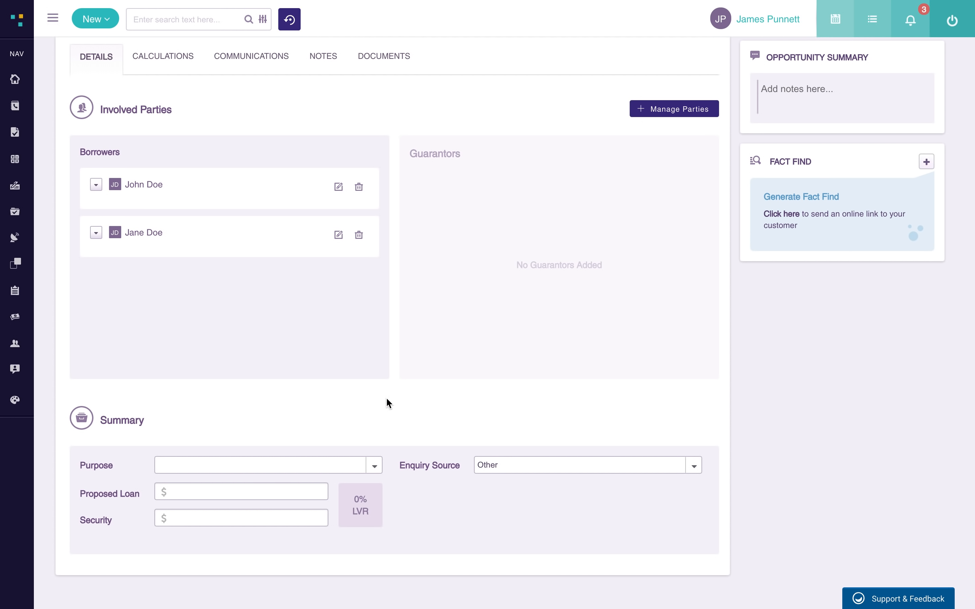
left_click(324, 466)
left_click(297, 487)
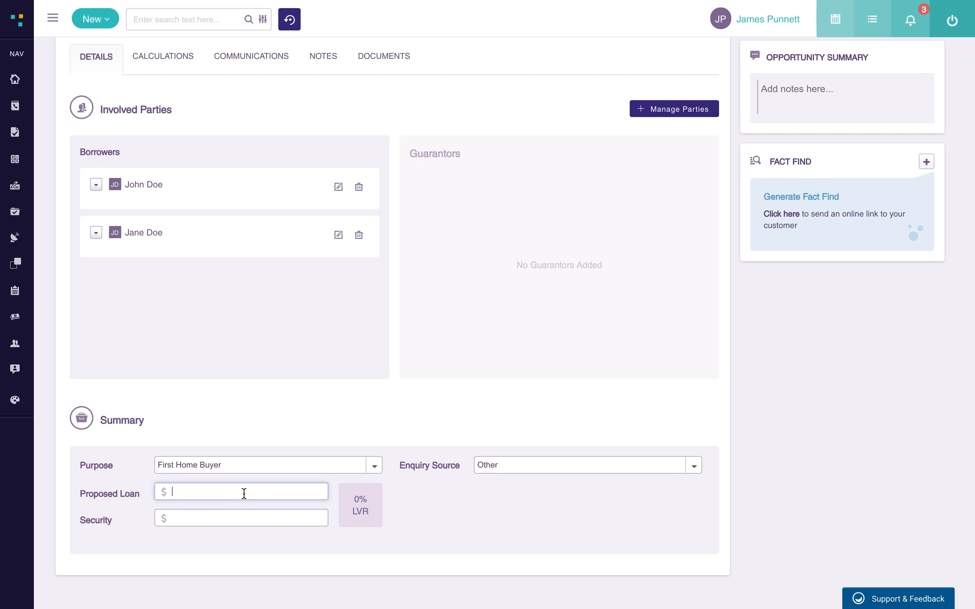
type("500,000")
key("Tab")
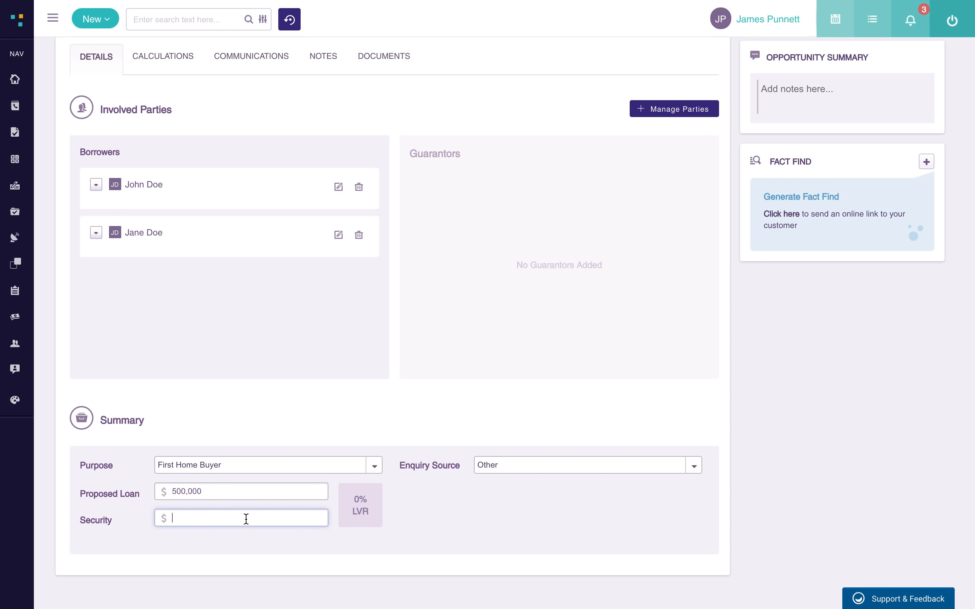
left_click(462, 447)
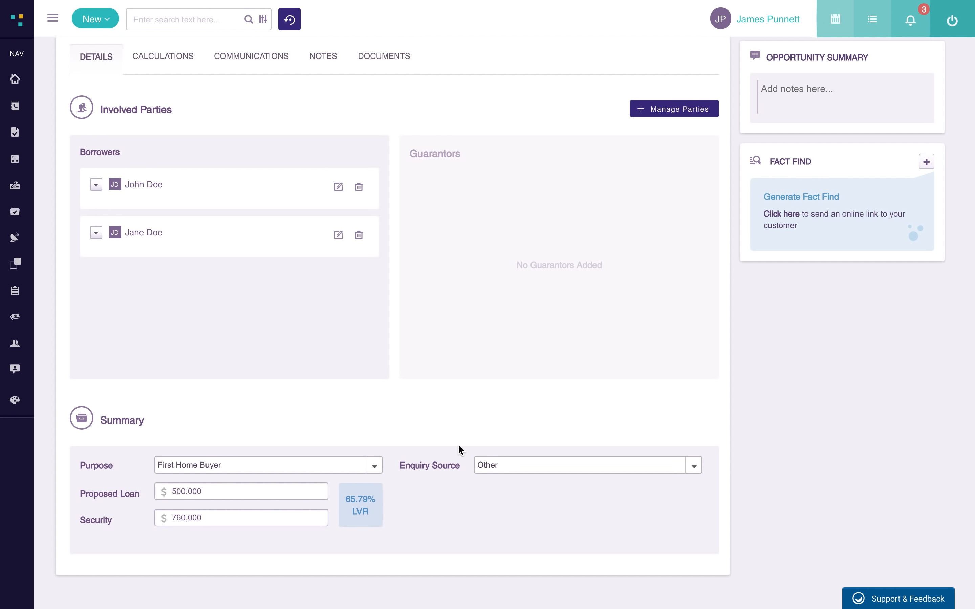
scroll(402, 454, "up", 3)
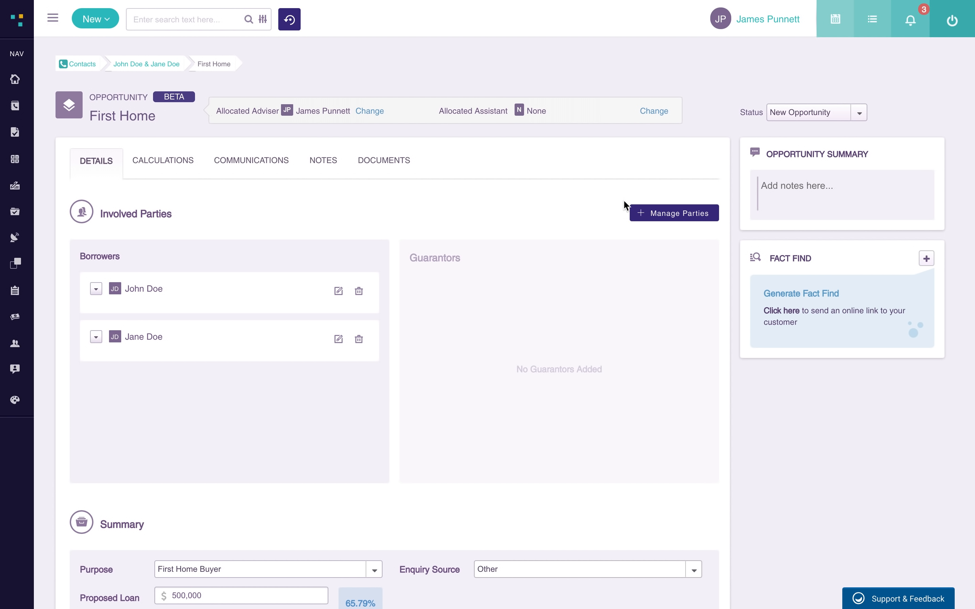
- Review the opportunity's parties, Calculations, Communications, Notes and Documents without changes
left_click(678, 214)
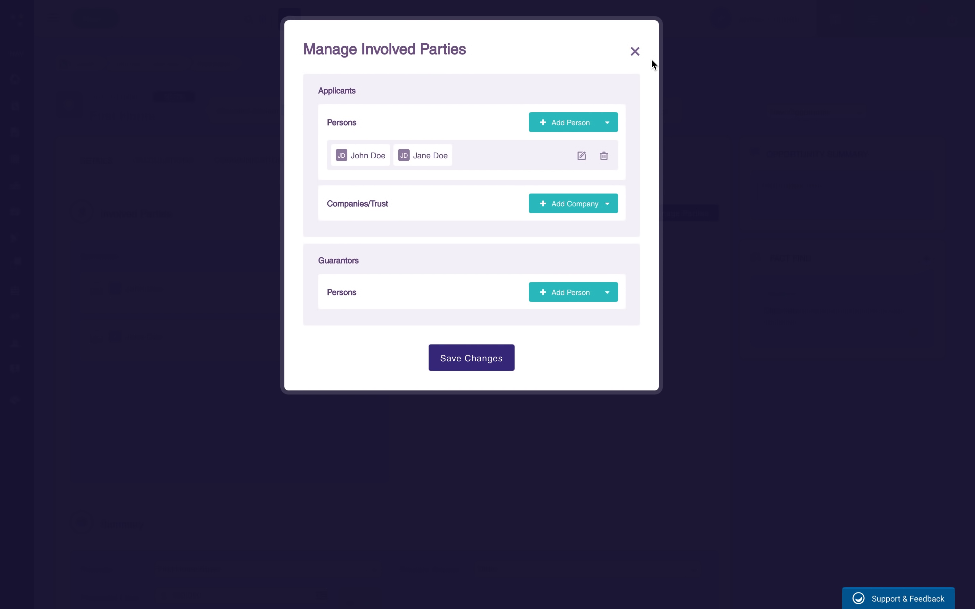
left_click(636, 51)
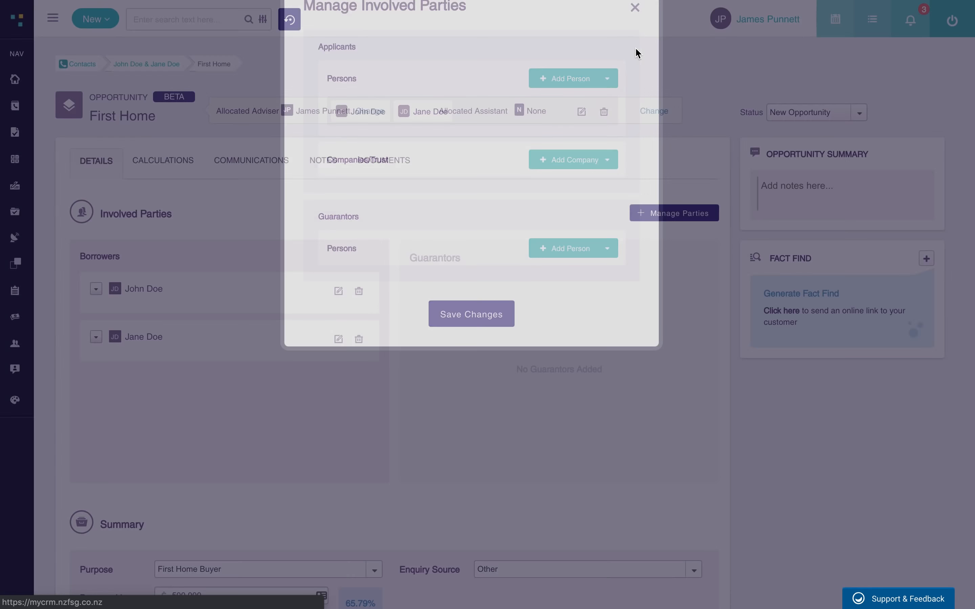
left_click(166, 160)
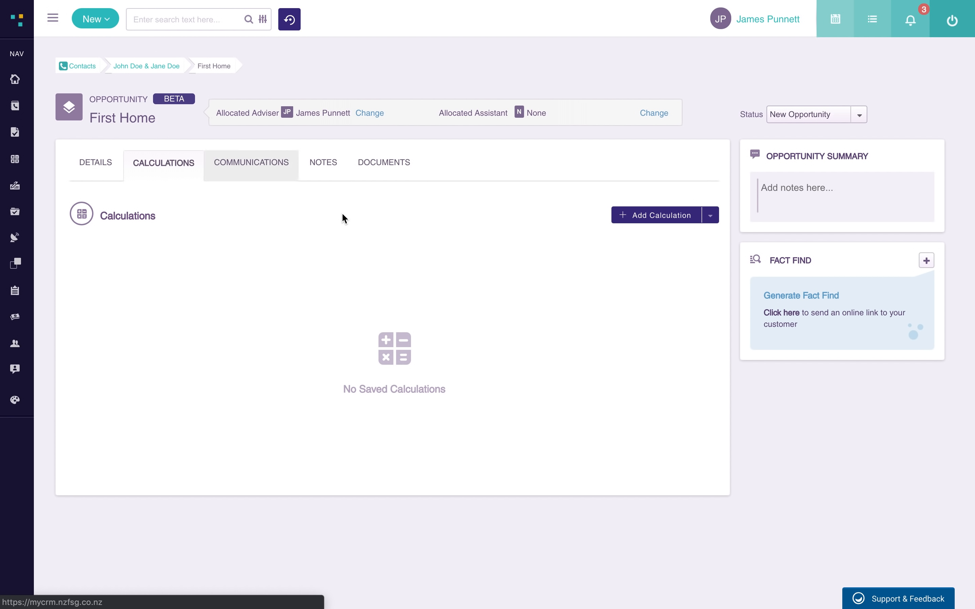
left_click(711, 217)
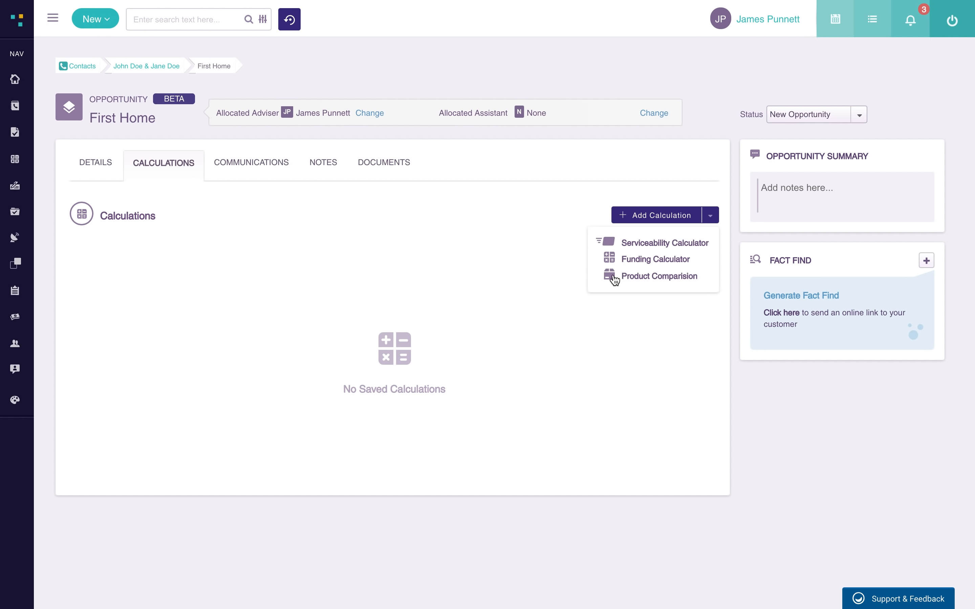
left_click(249, 168)
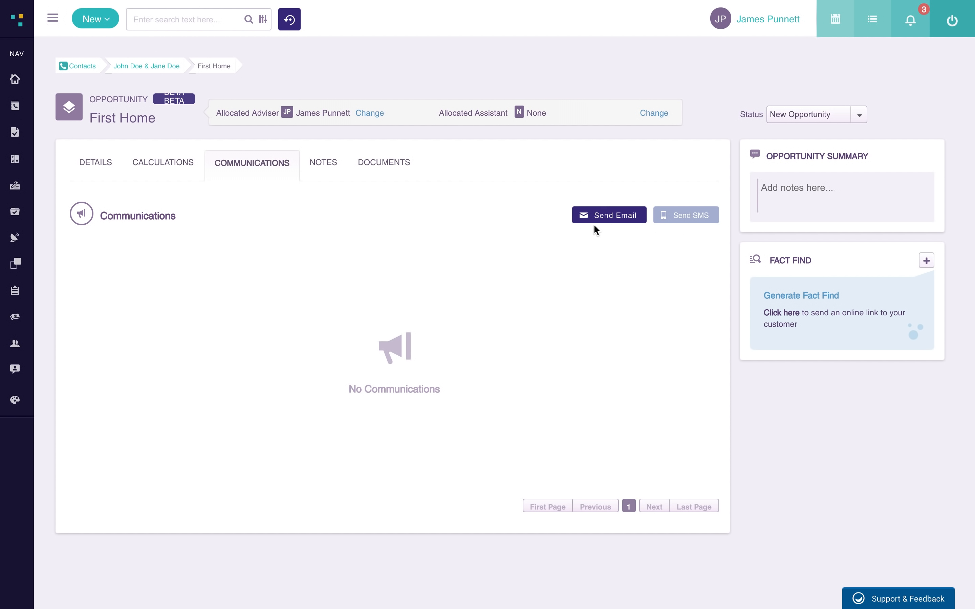
left_click(324, 169)
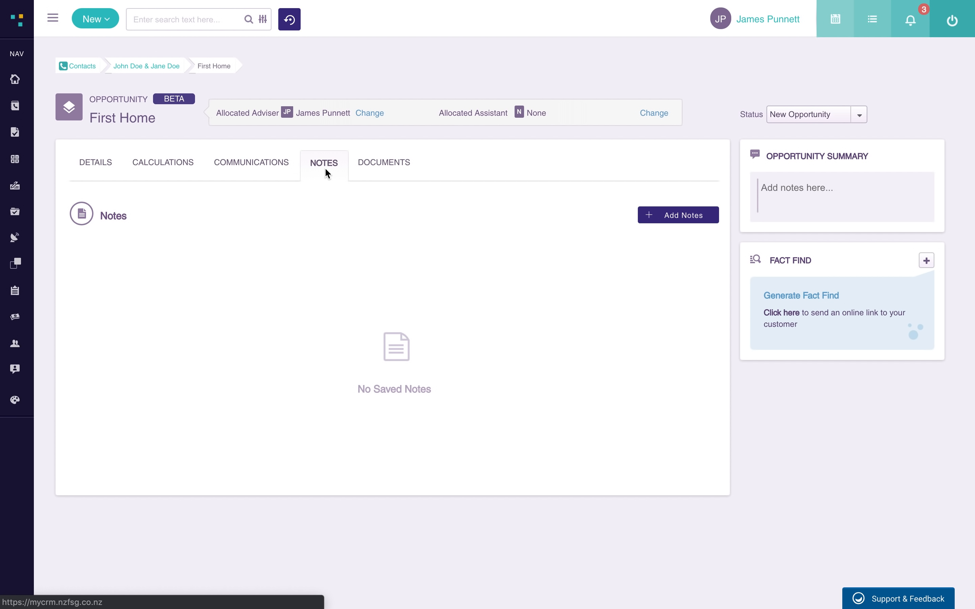
left_click(383, 169)
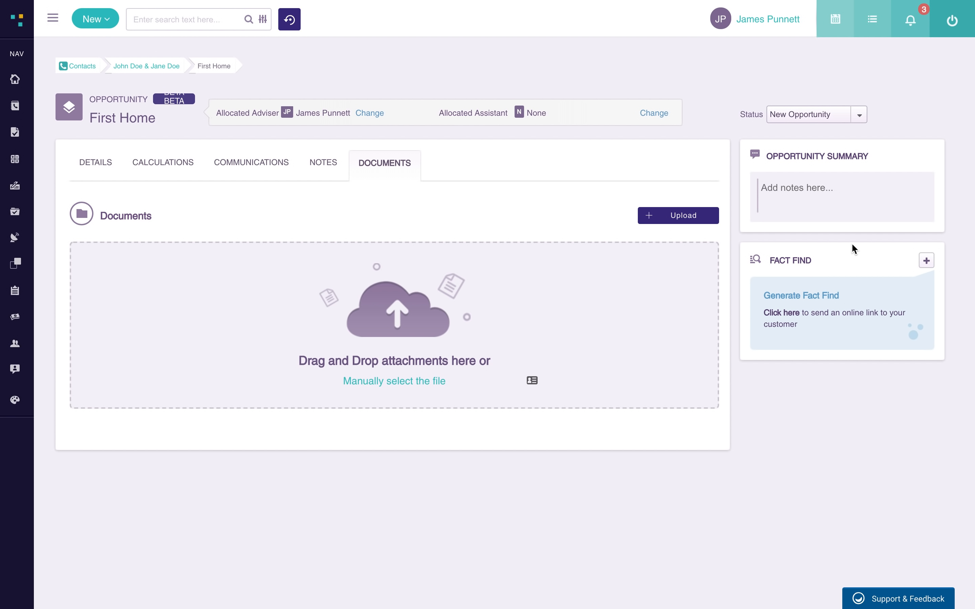
- Write the summary 'Customer would like to buy in North auckland by next year' and return to the contact
left_click(805, 185)
type("Customer would like to buy in No")
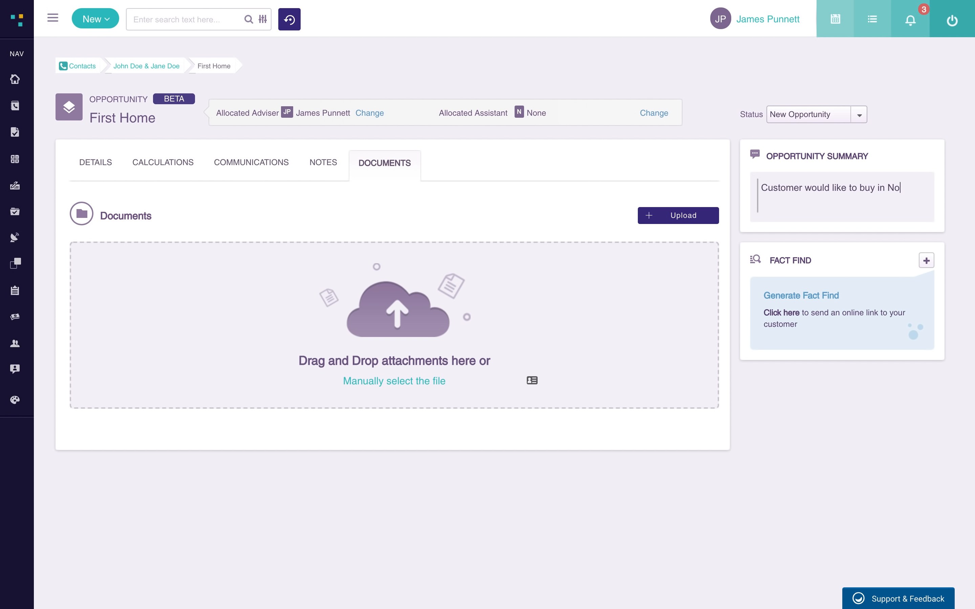
type("rth auckland by next year")
key("Tab")
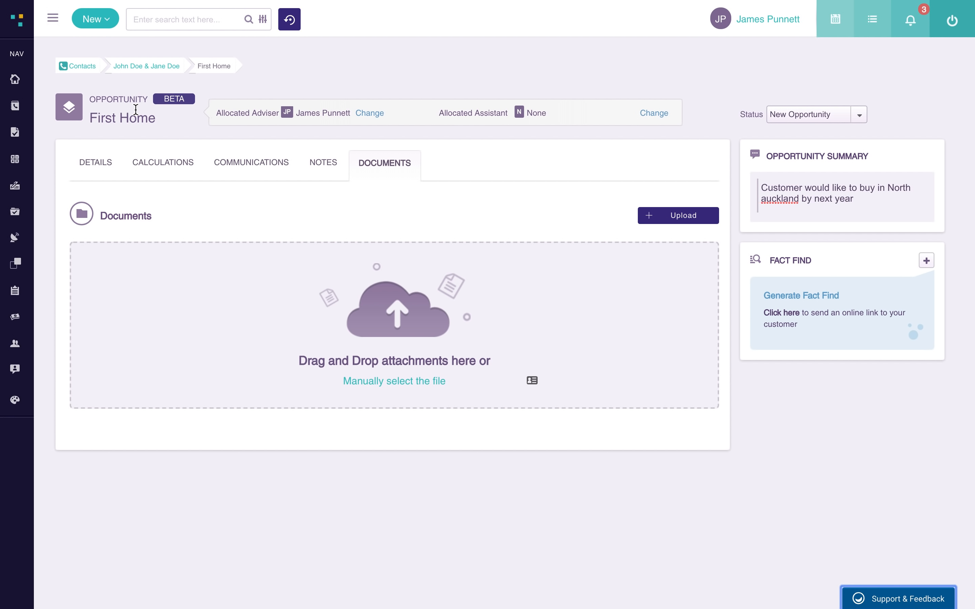
scroll(397, 277, "down", 1)
left_click(165, 68)
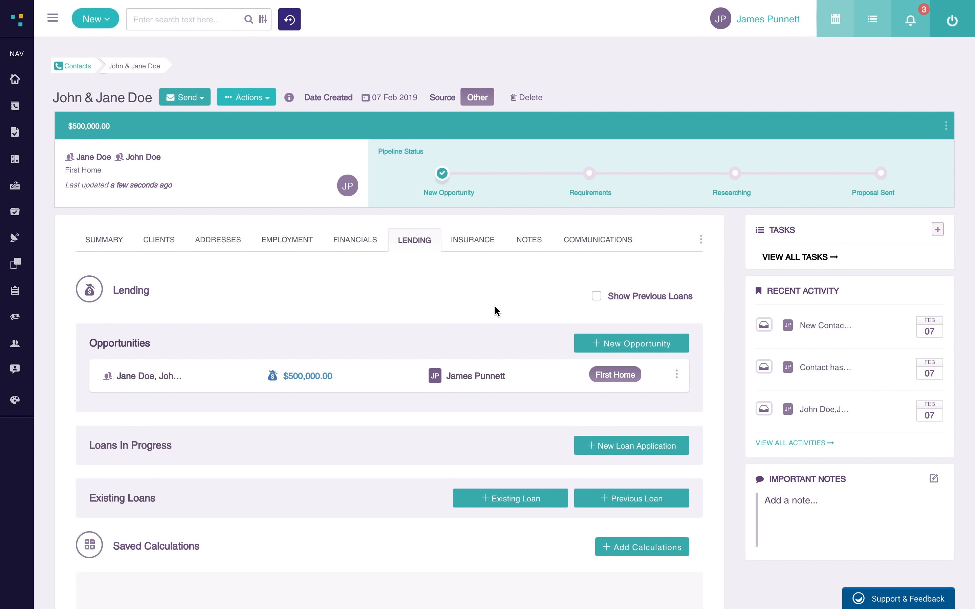
- Look over the First Home opportunity's loan details options menu without choosing anything
scroll(495, 307, "down", 3)
scroll(495, 307, "up", 3)
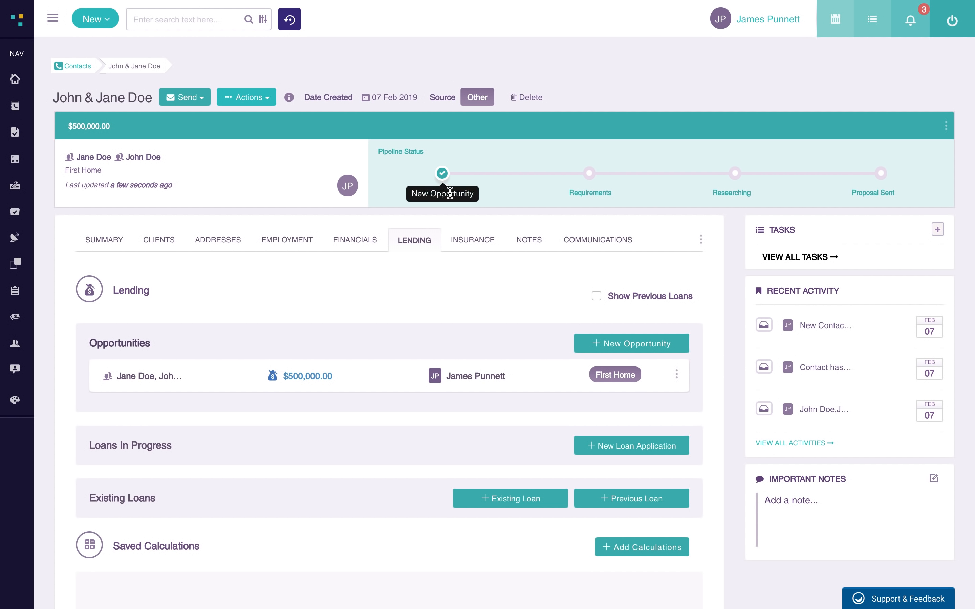
left_click(677, 376)
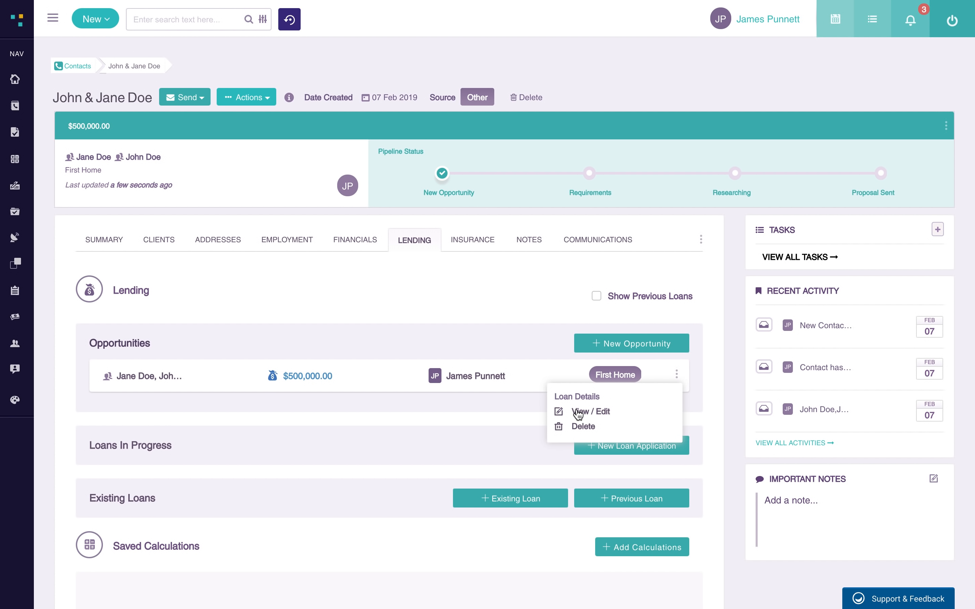
left_click(716, 330)
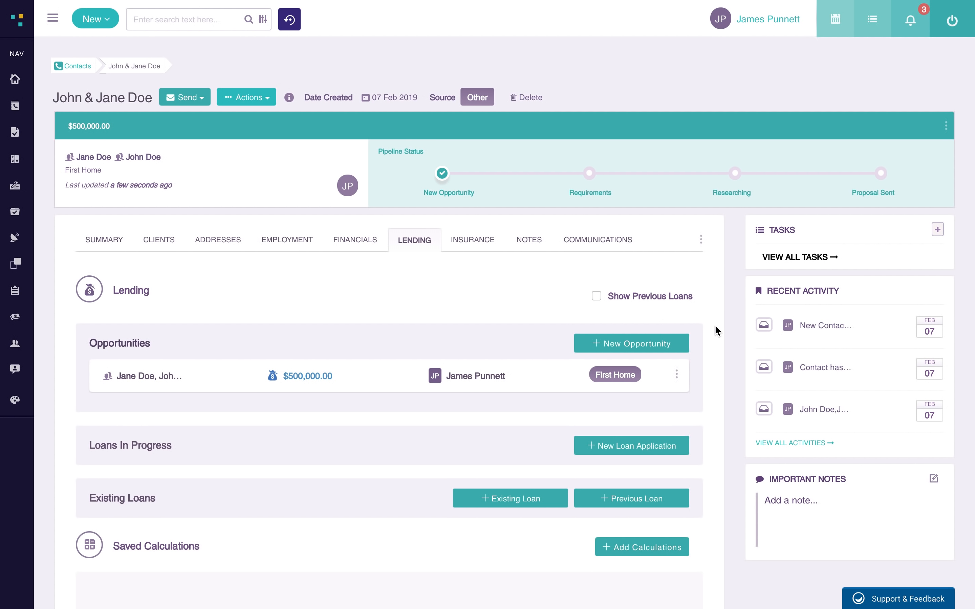
scroll(722, 329, "down", 3)
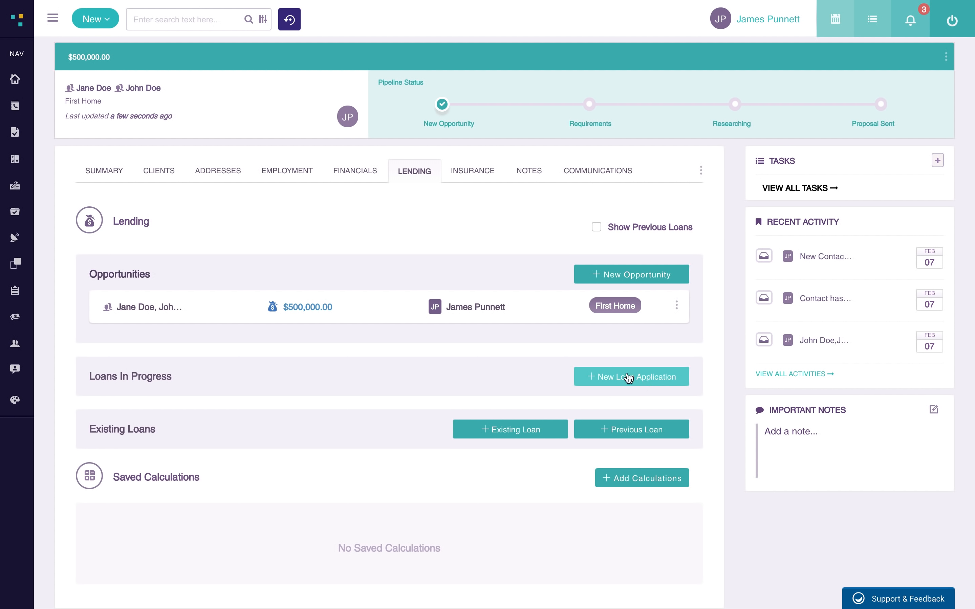
- Browse the Insurance section's existing, in-progress and previous insurance lists
left_click(476, 174)
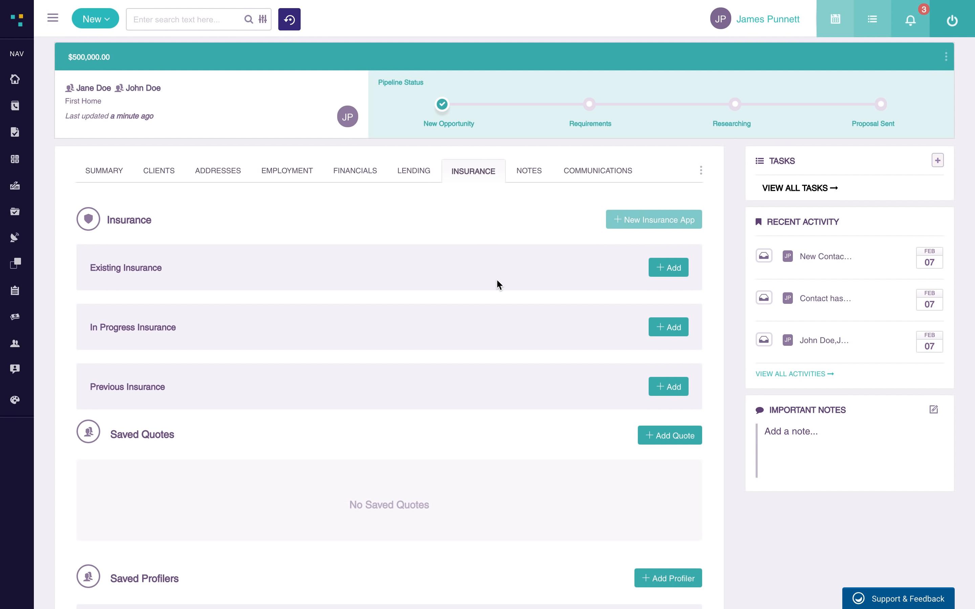
scroll(498, 282, "down", 2)
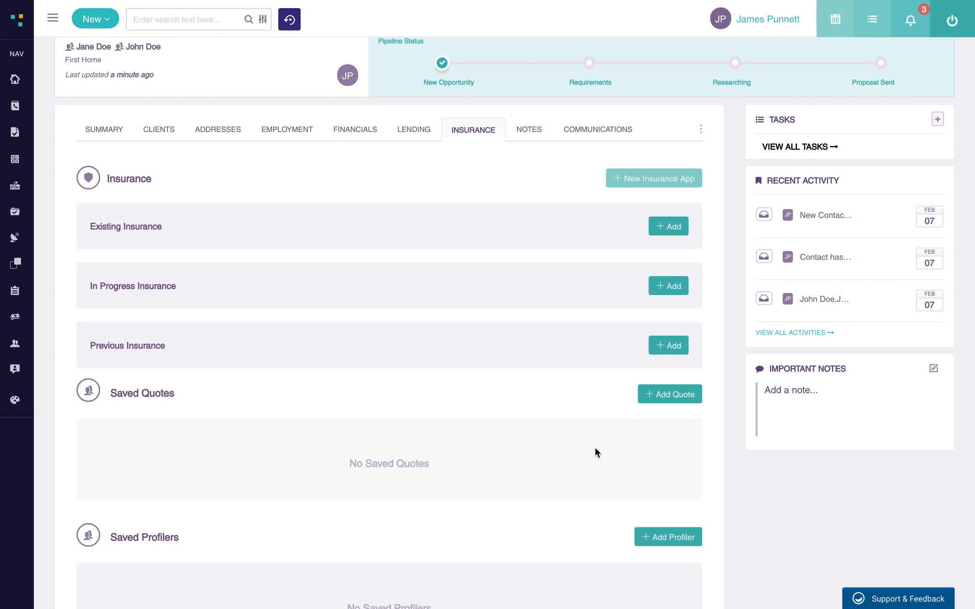
scroll(593, 451, "down", 1)
scroll(592, 459, "down", 2)
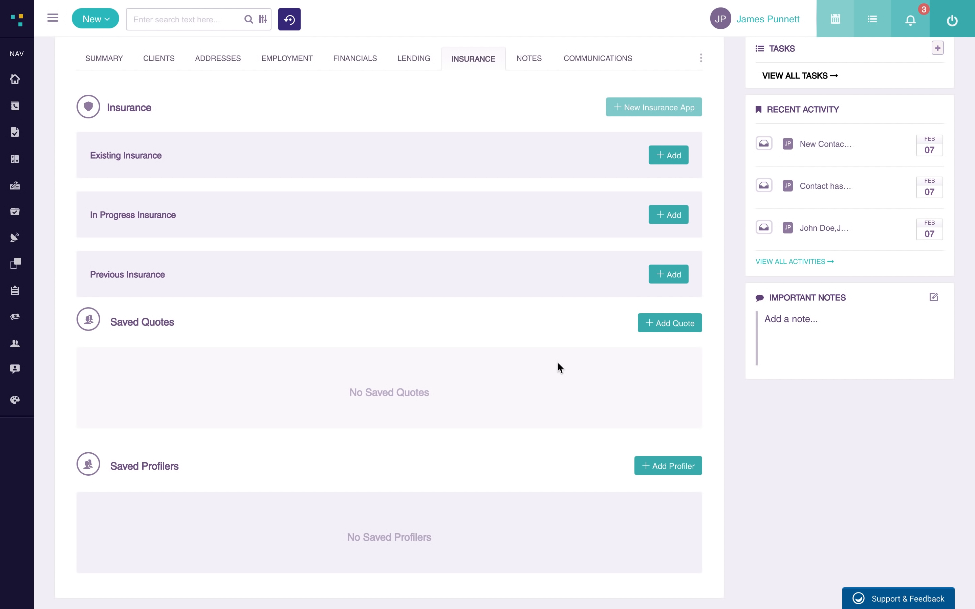
scroll(558, 362, "up", 5)
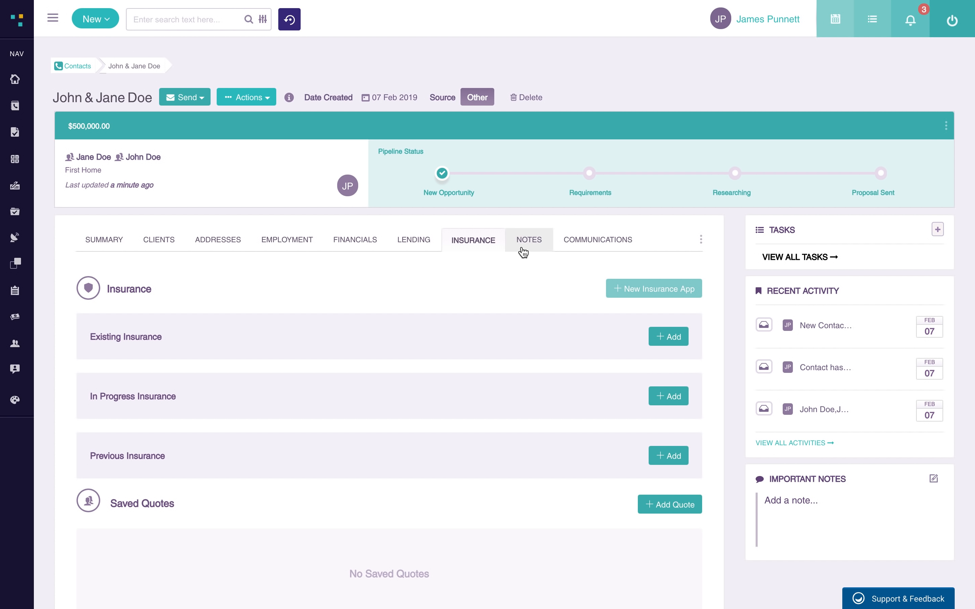
- Save a customer note titled Test with the content 'This is a test note'
left_click(532, 242)
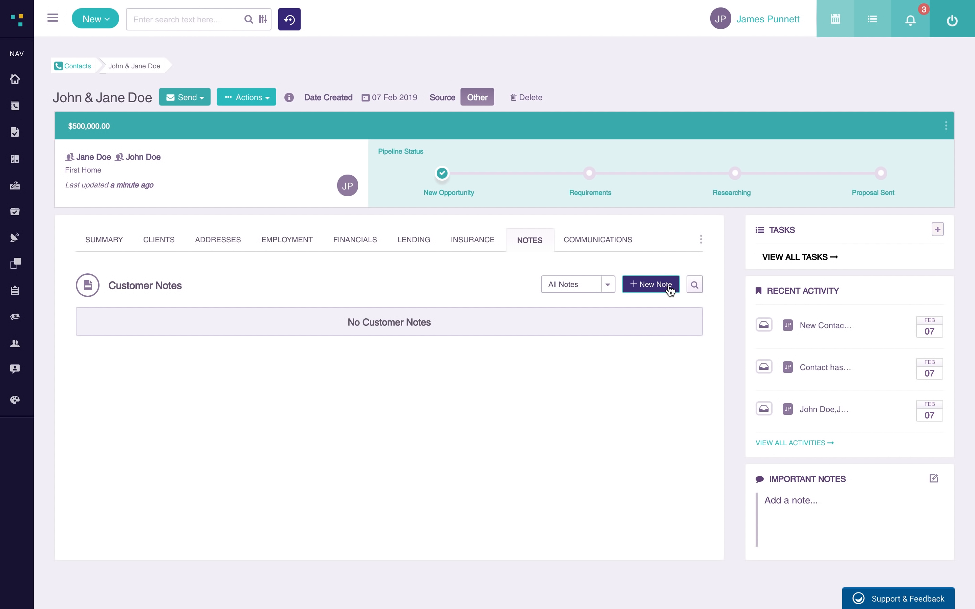
left_click(633, 287)
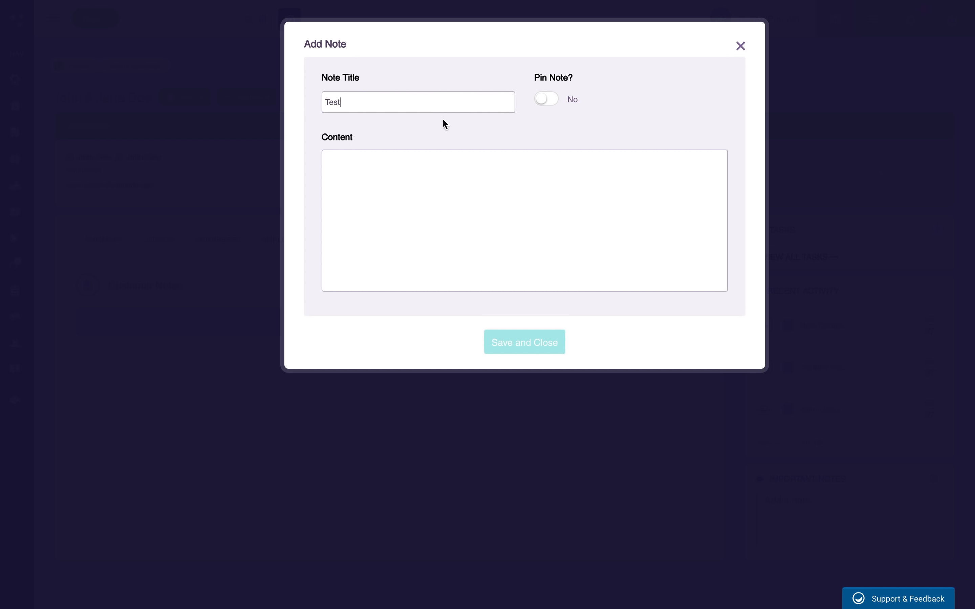
type("This is a test note")
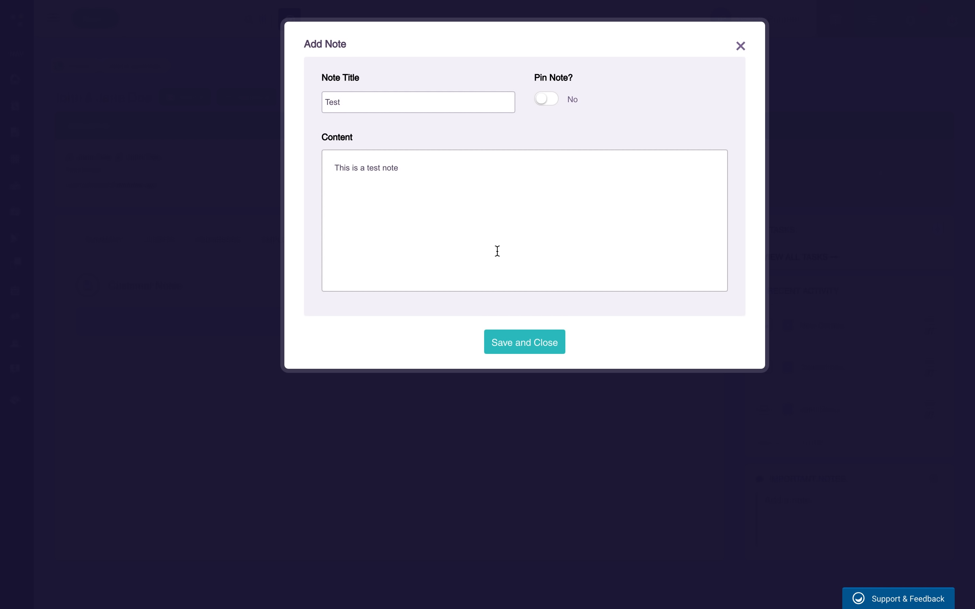
left_click(519, 340)
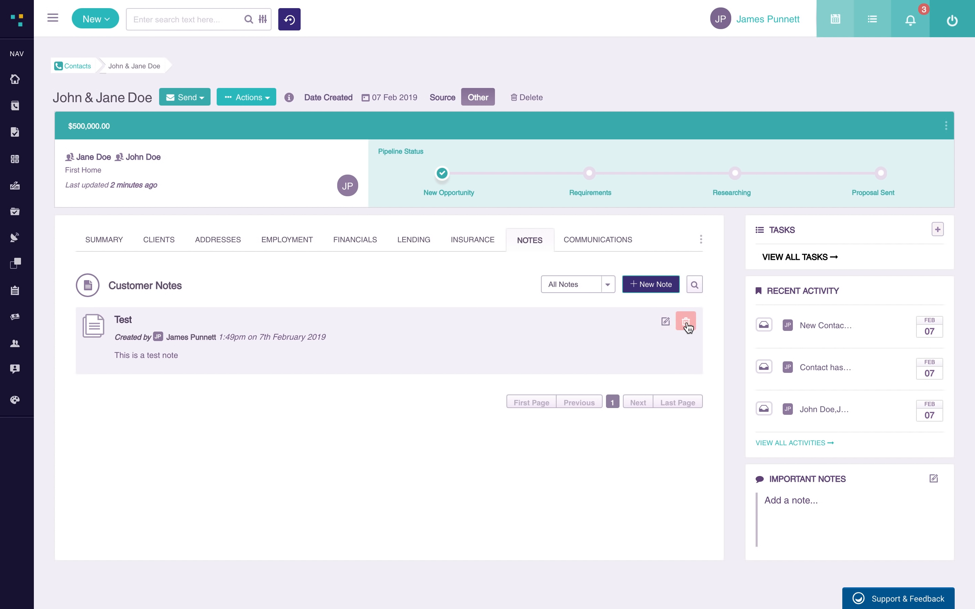
- Search the customer notes for 'te', close the search, and go to Communications
left_click(695, 287)
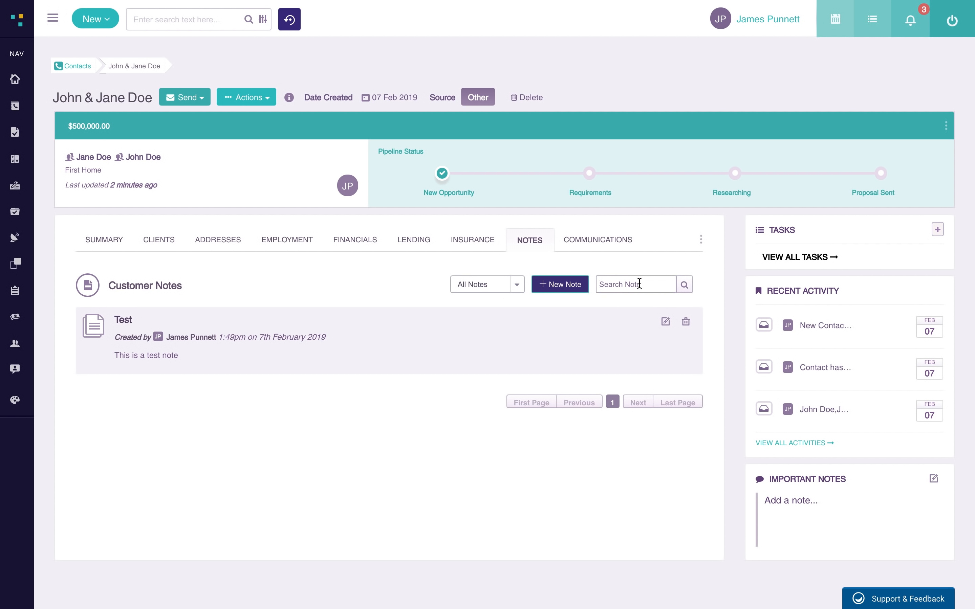
type("test")
left_click(686, 291)
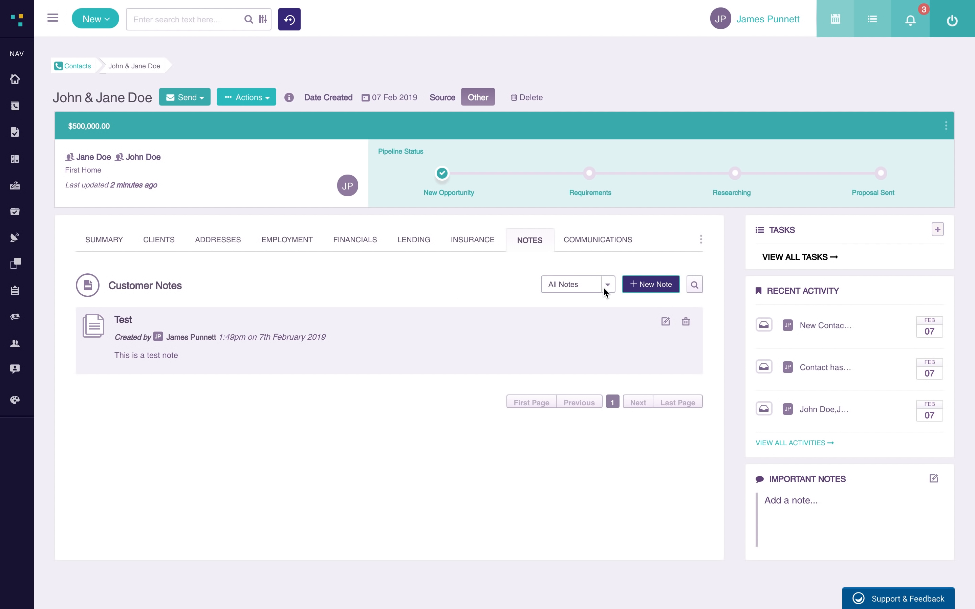
left_click(610, 244)
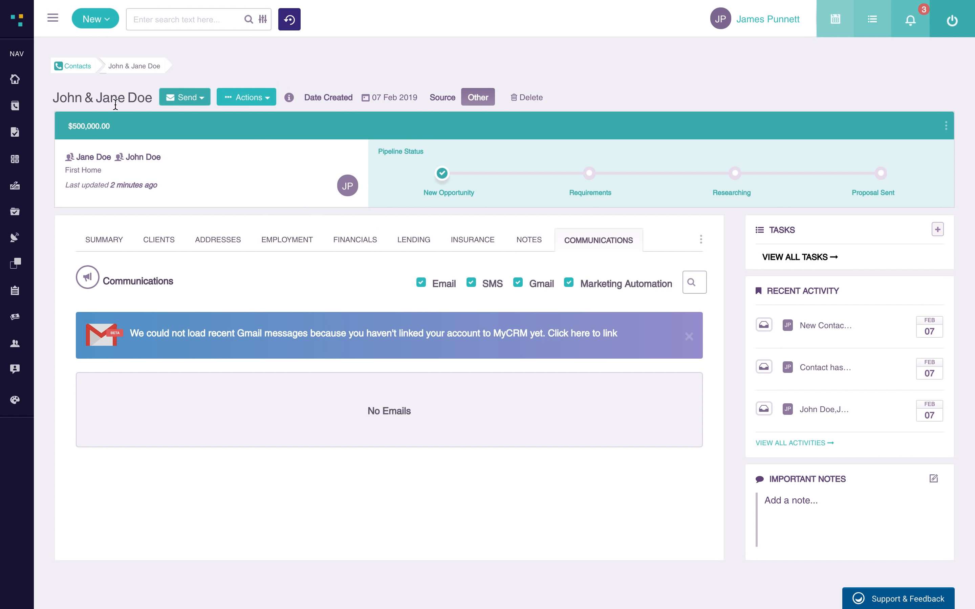
- Start a new email to the contact via Send > Send Email, then abandon it and return to the contact page
left_click(202, 98)
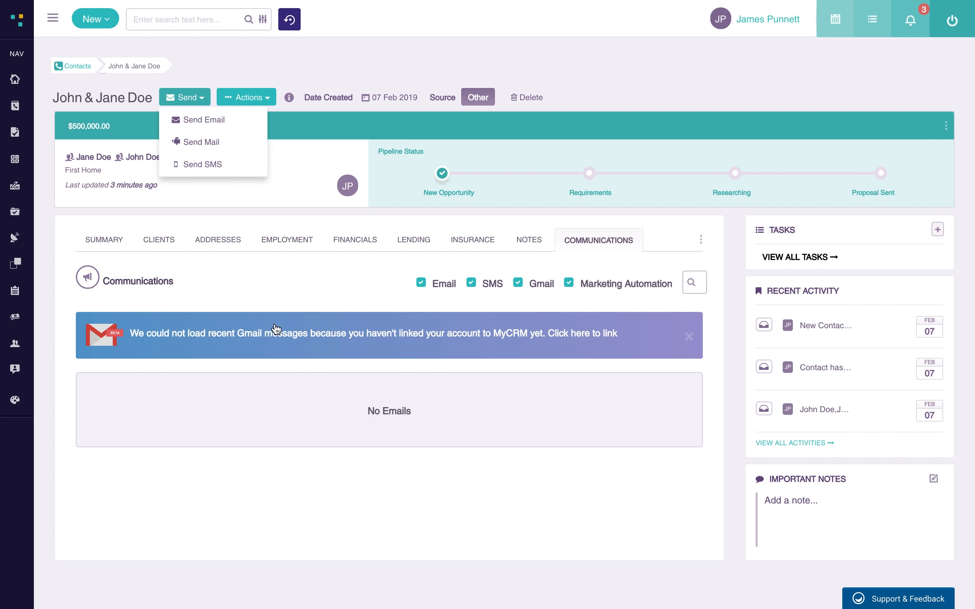
left_click(222, 127)
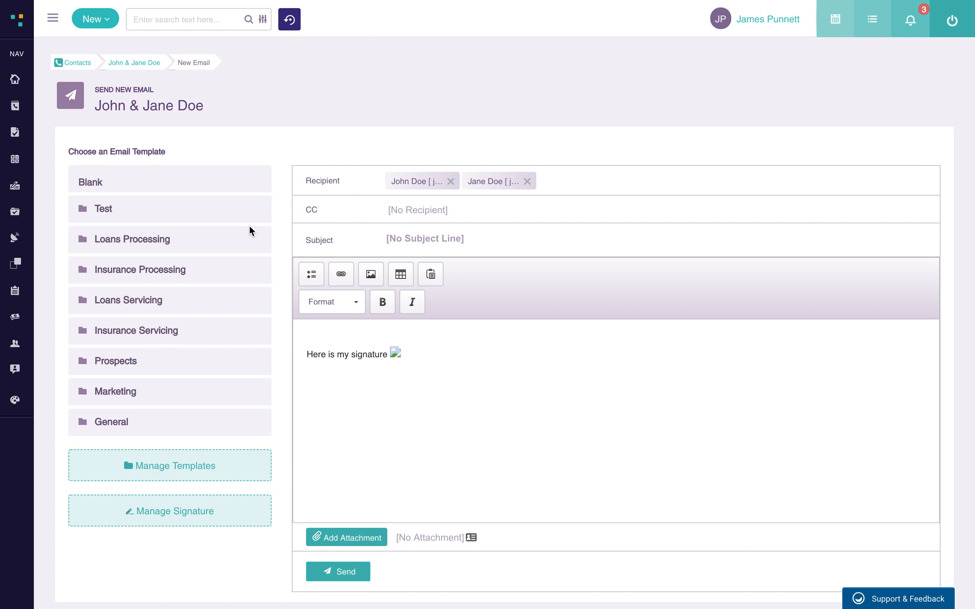
left_click(150, 63)
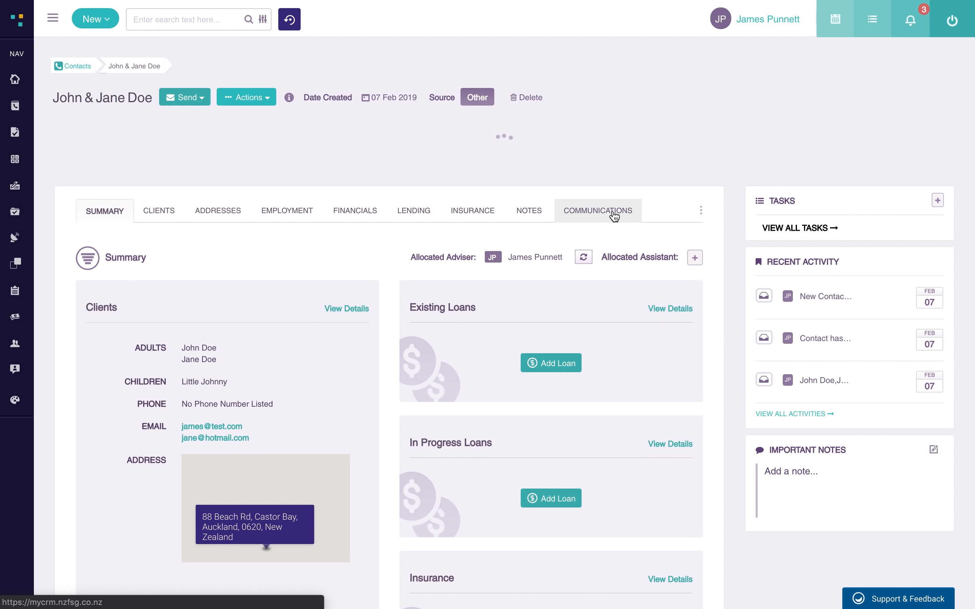
- Go back to the contact's Communications and open the Documents section from the extra sections menu
left_click(615, 213)
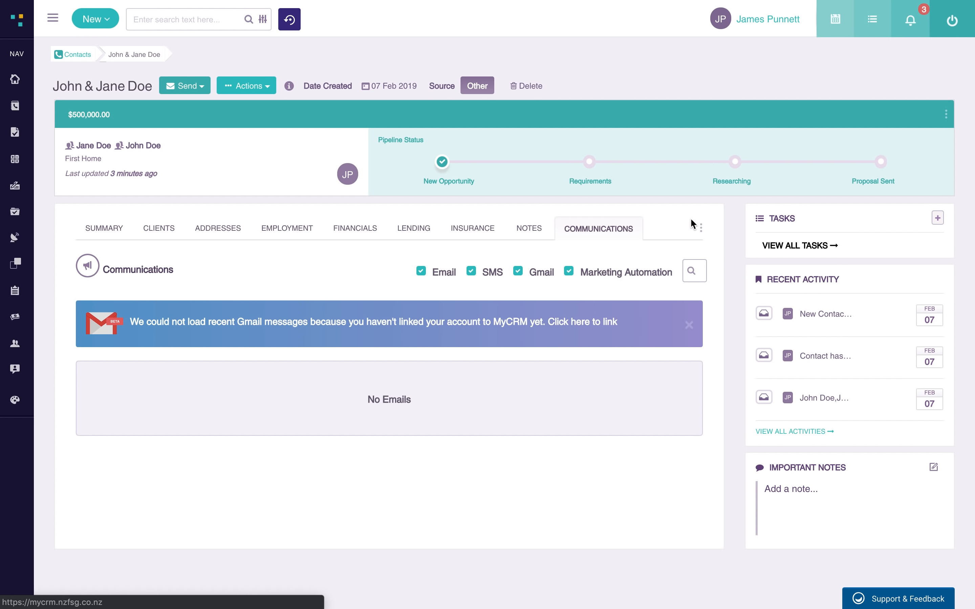
left_click(701, 229)
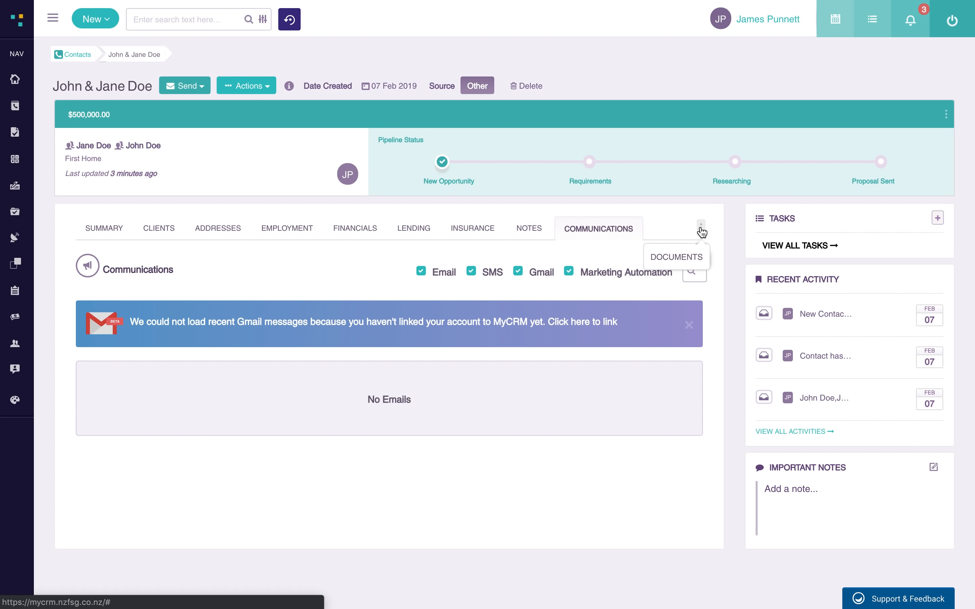
left_click(673, 259)
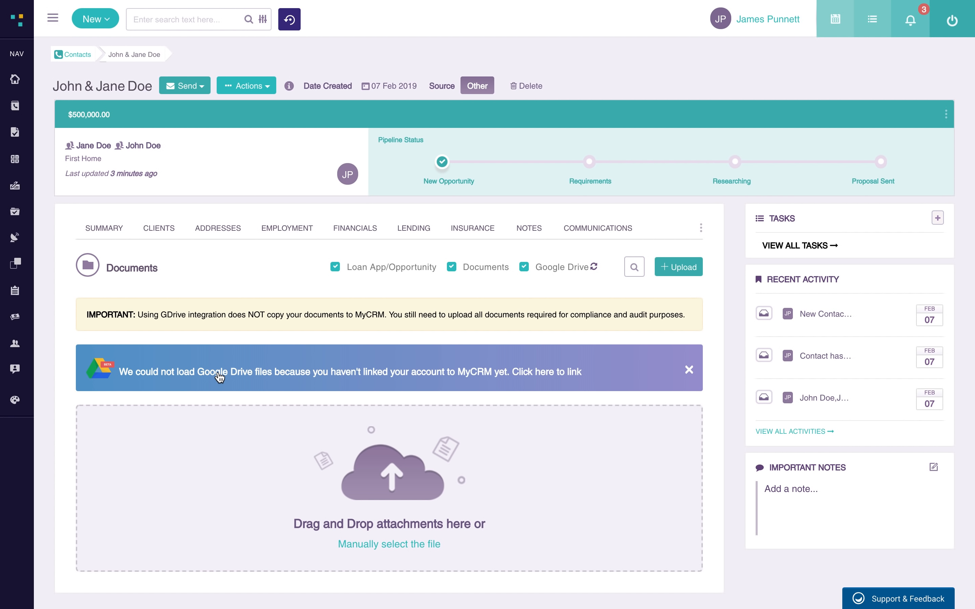
scroll(220, 377, "down", 1)
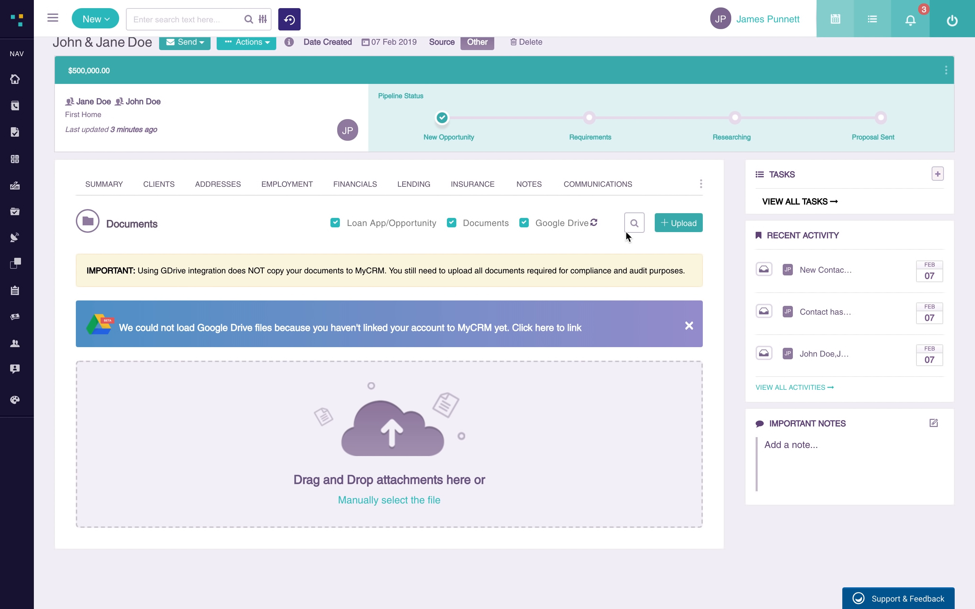
left_click(412, 504)
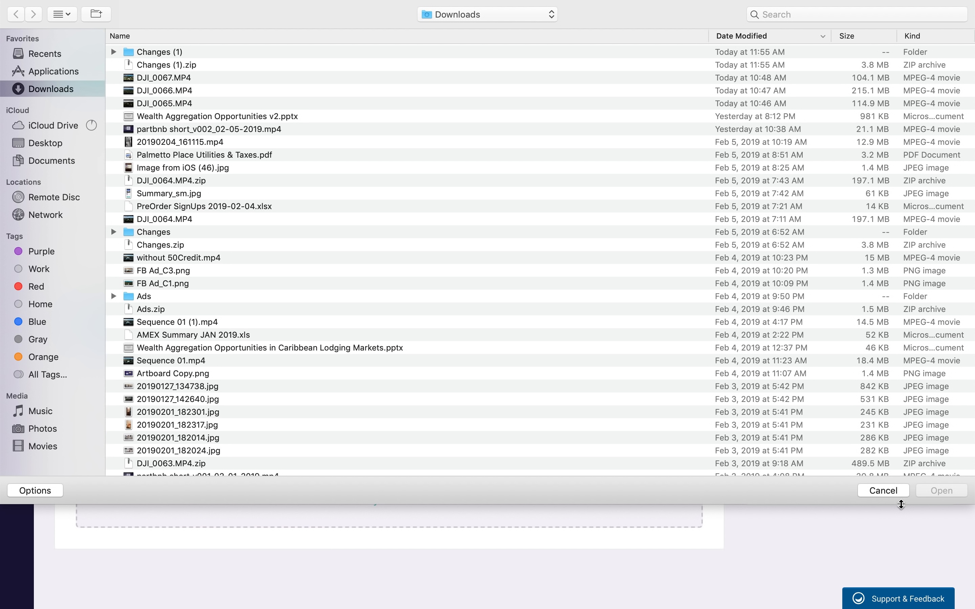
left_click(892, 496)
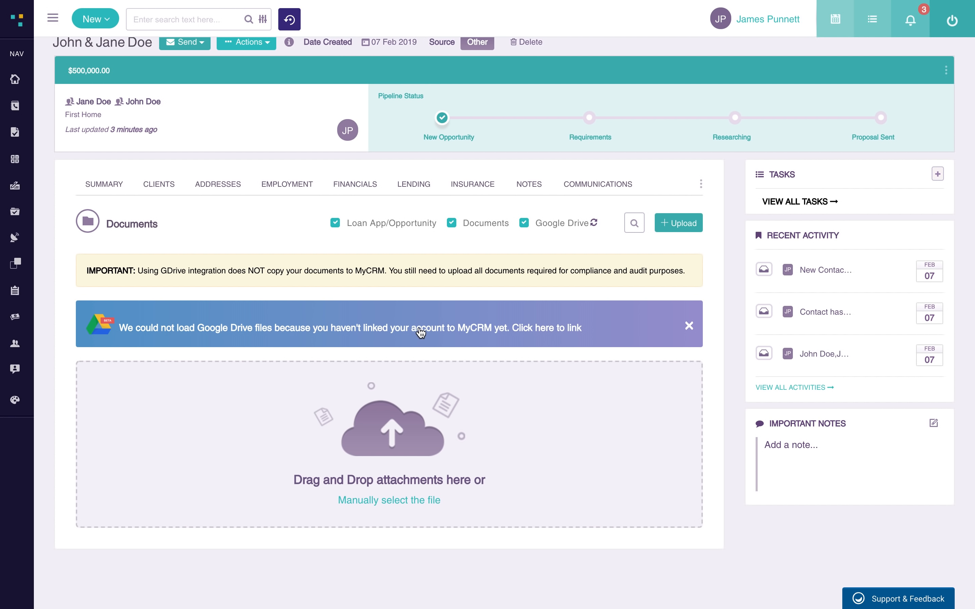
scroll(288, 219, "up", 2)
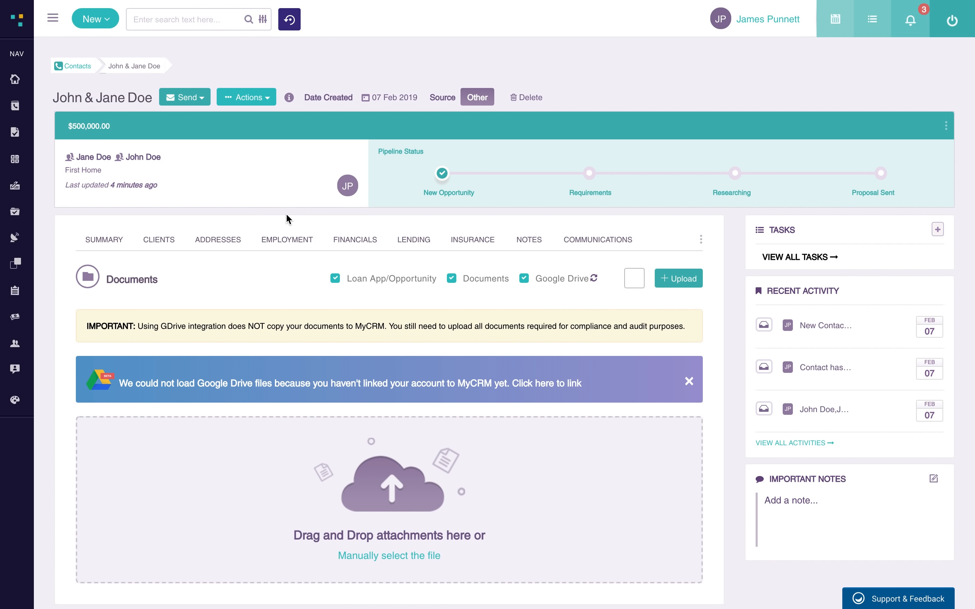